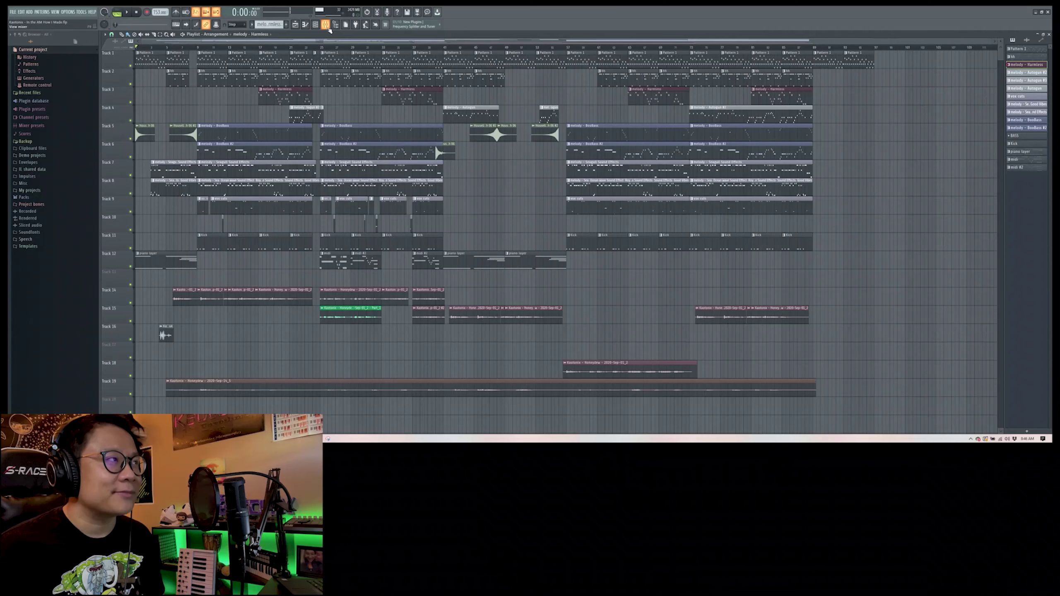
Review the mixer inserts and the effect chains on the main vox and back tracks, and close the mixer
left_click(328, 27)
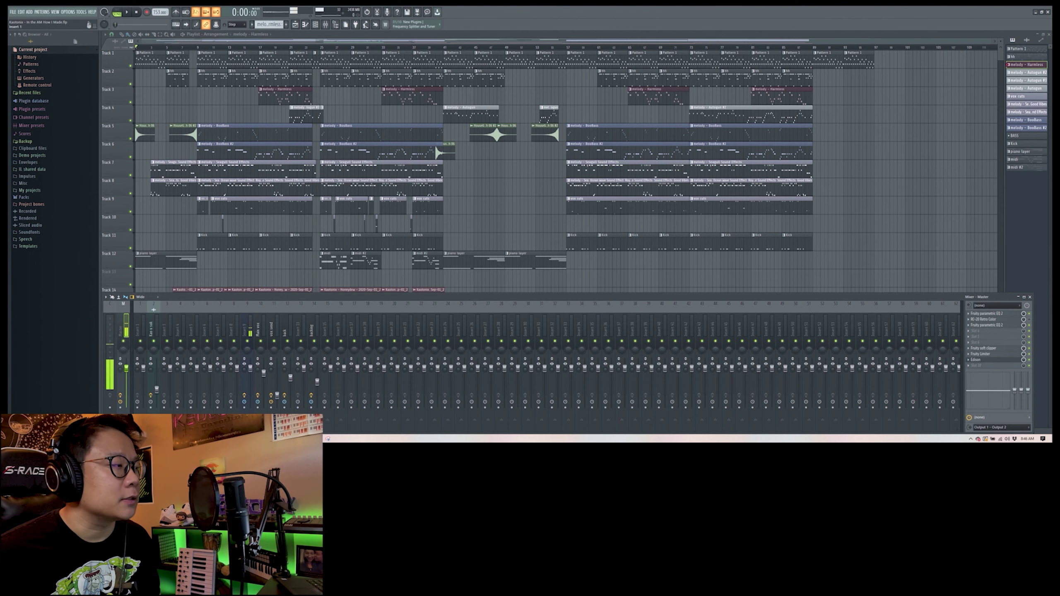
scroll(138, 334, "left", 1)
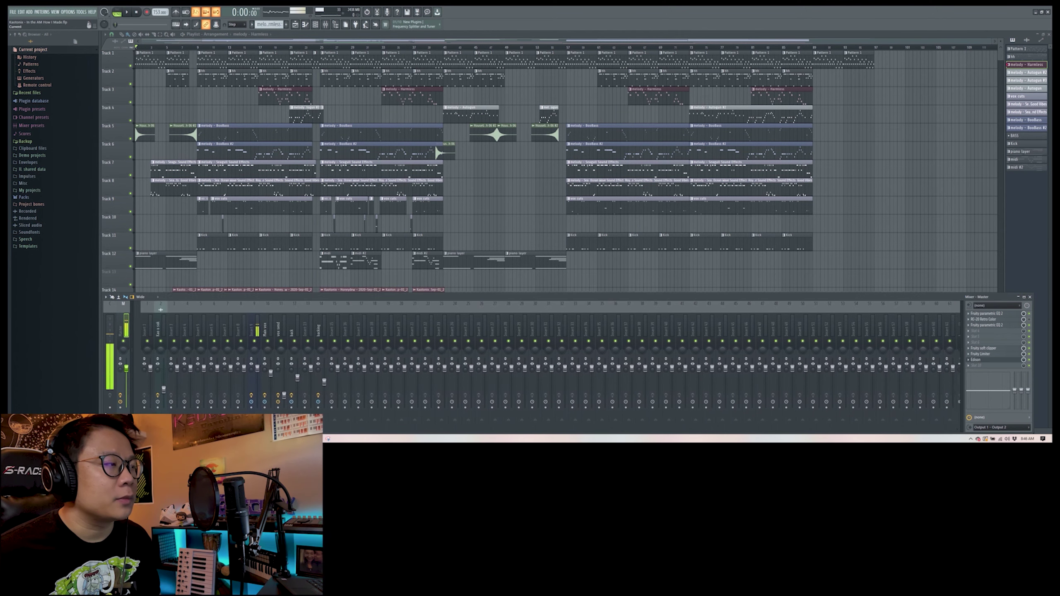
scroll(138, 334, "right", 1)
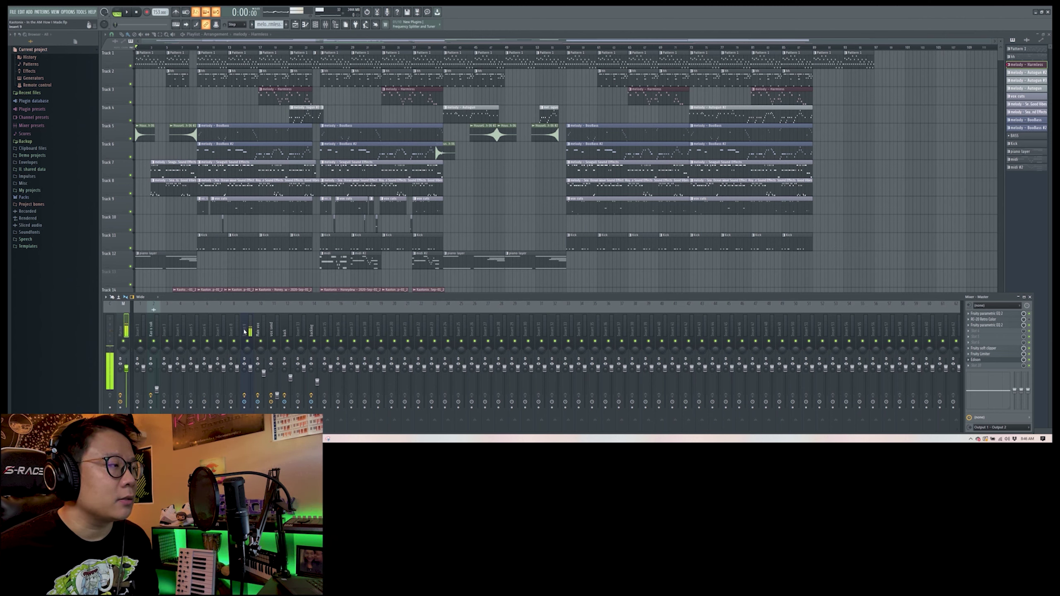
left_click(272, 330)
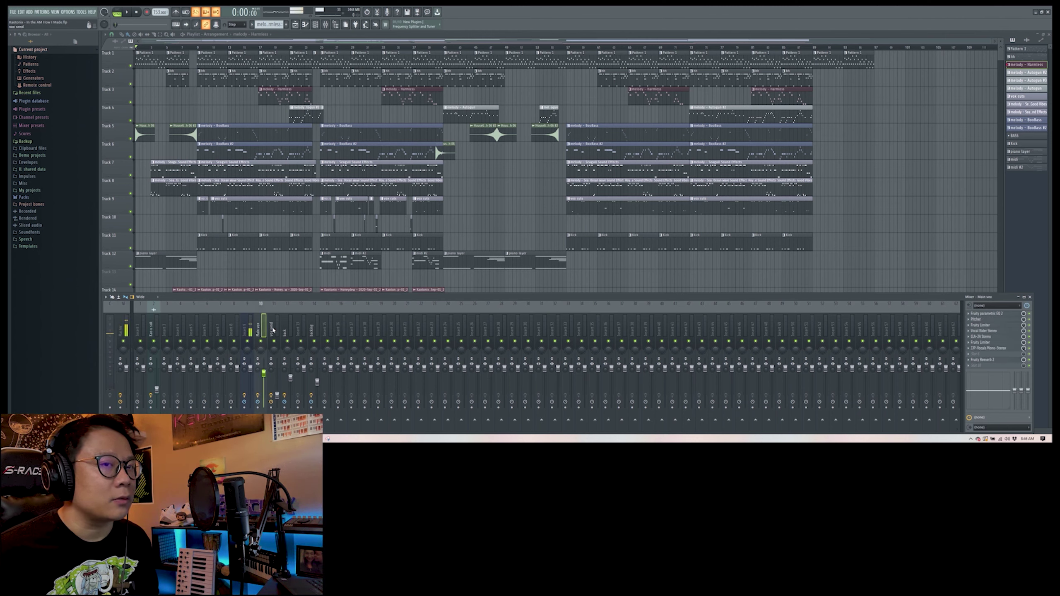
left_click(288, 330)
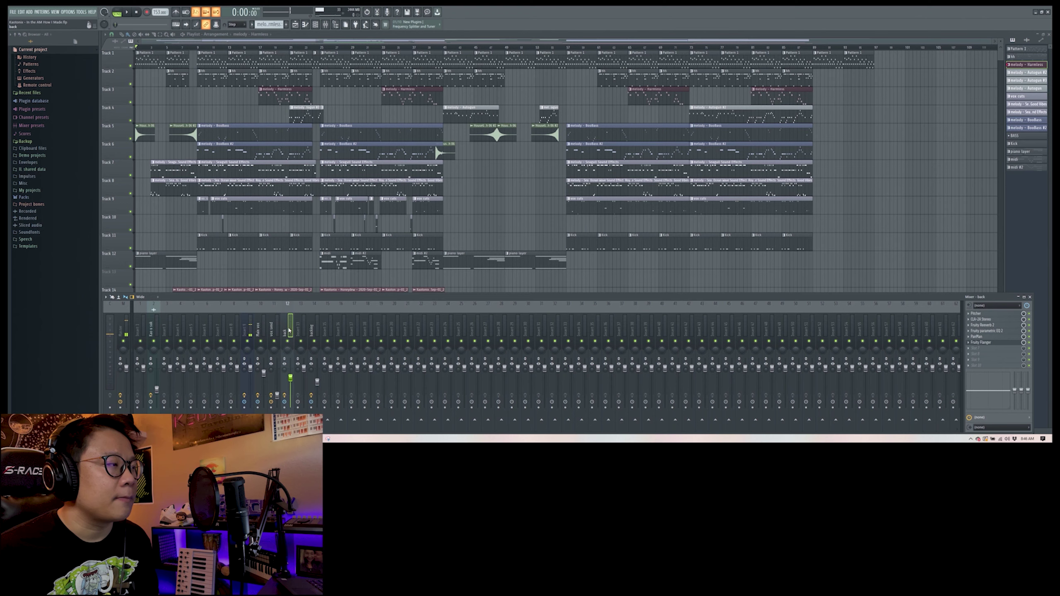
left_click(262, 330)
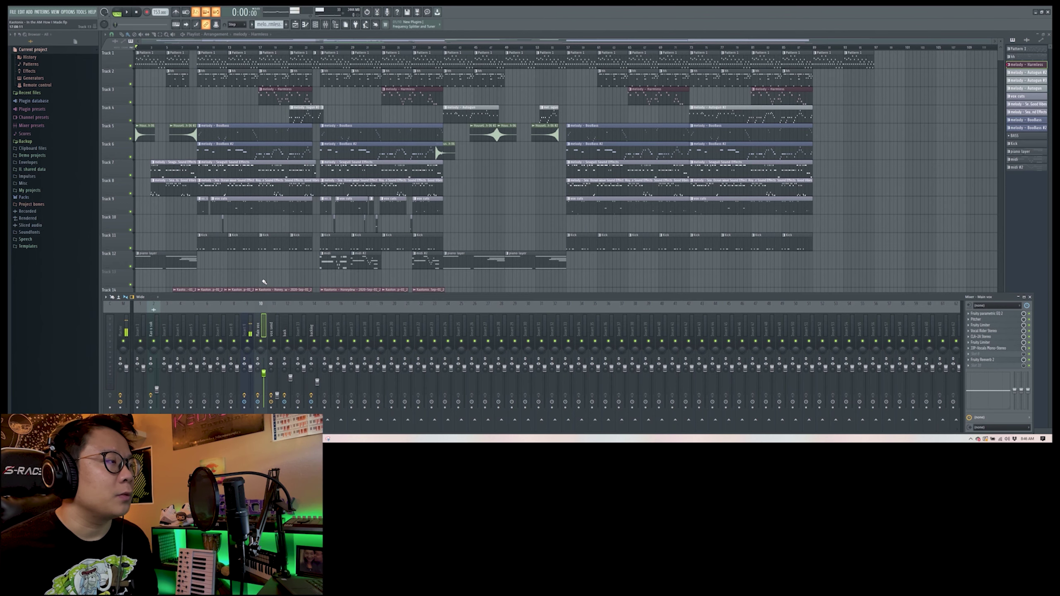
key("F9")
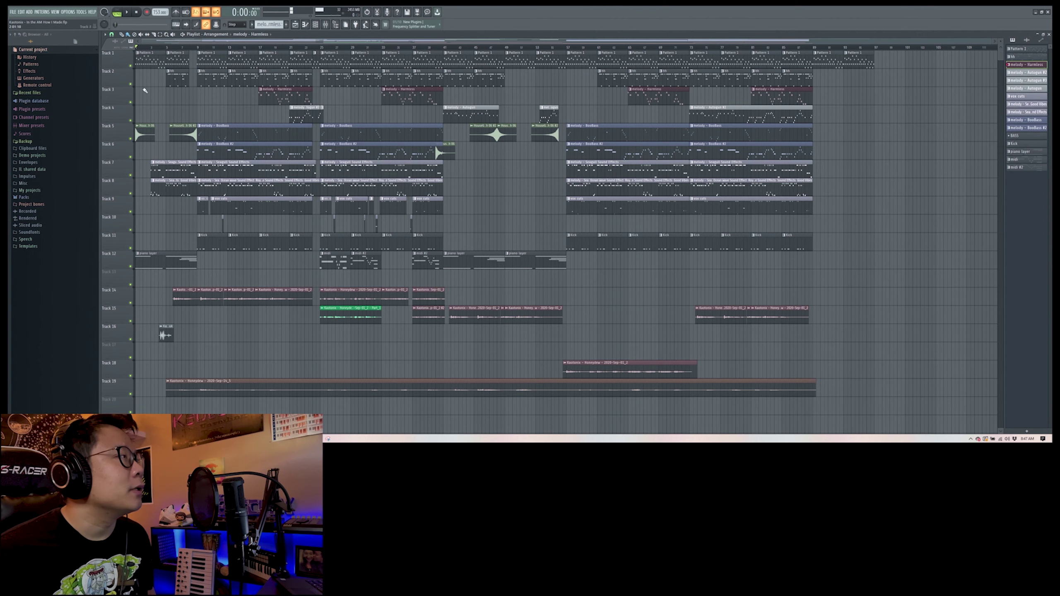
Open Pattern 1's Autogun notes and try the piano roll randomizer on all of them
double_click(138, 63)
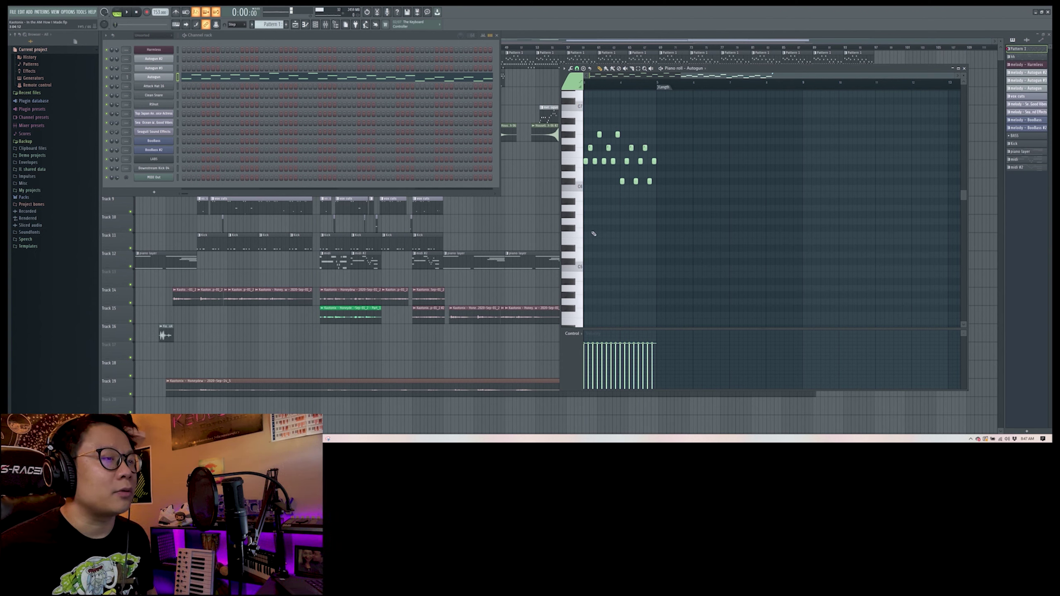
key("ctrl+z")
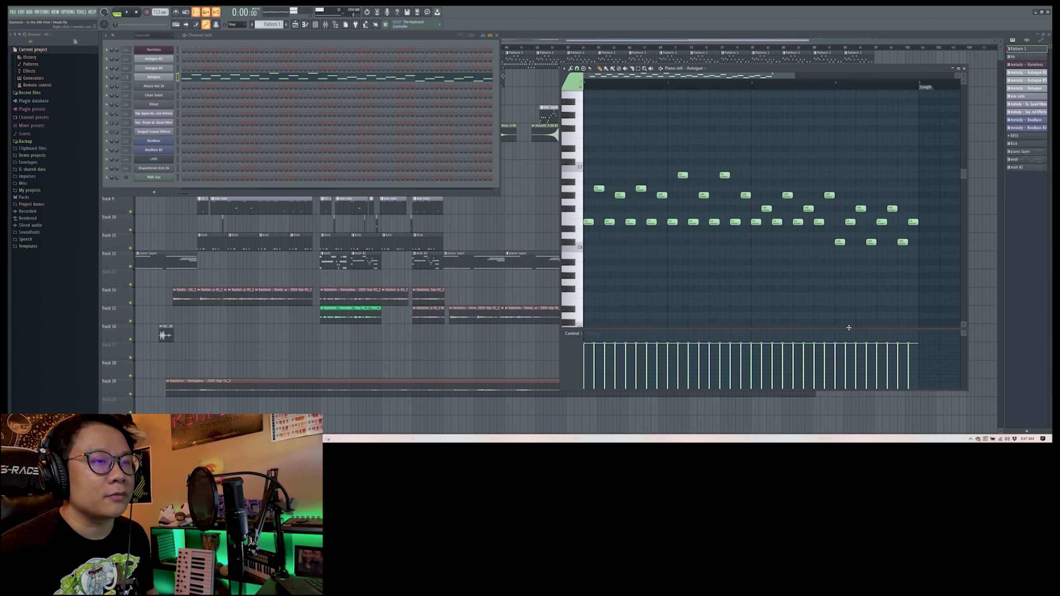
key("ctrl+a")
key("alt+r")
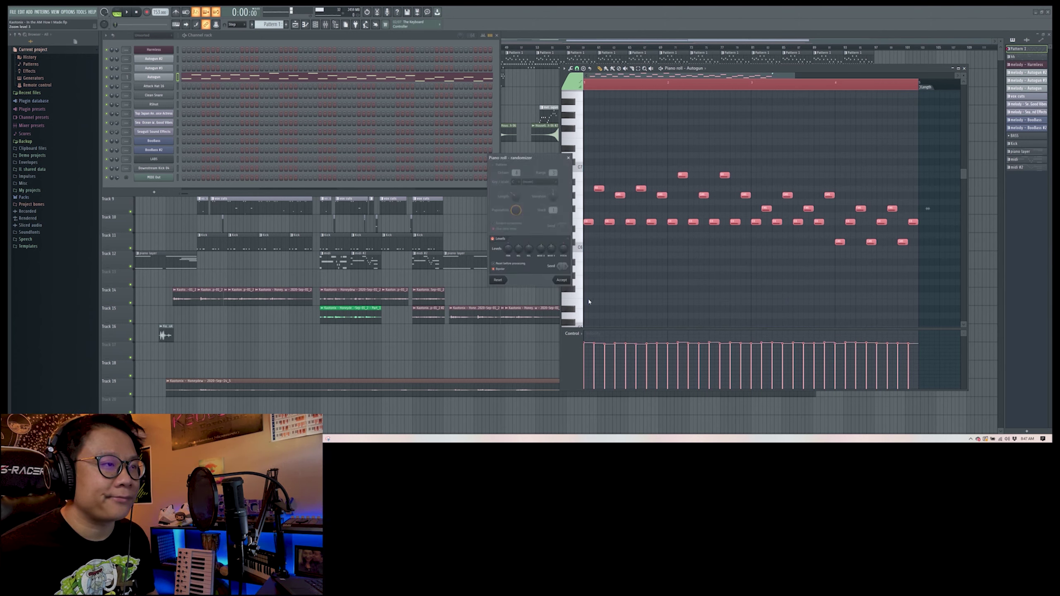
left_click(569, 158)
key("F12")
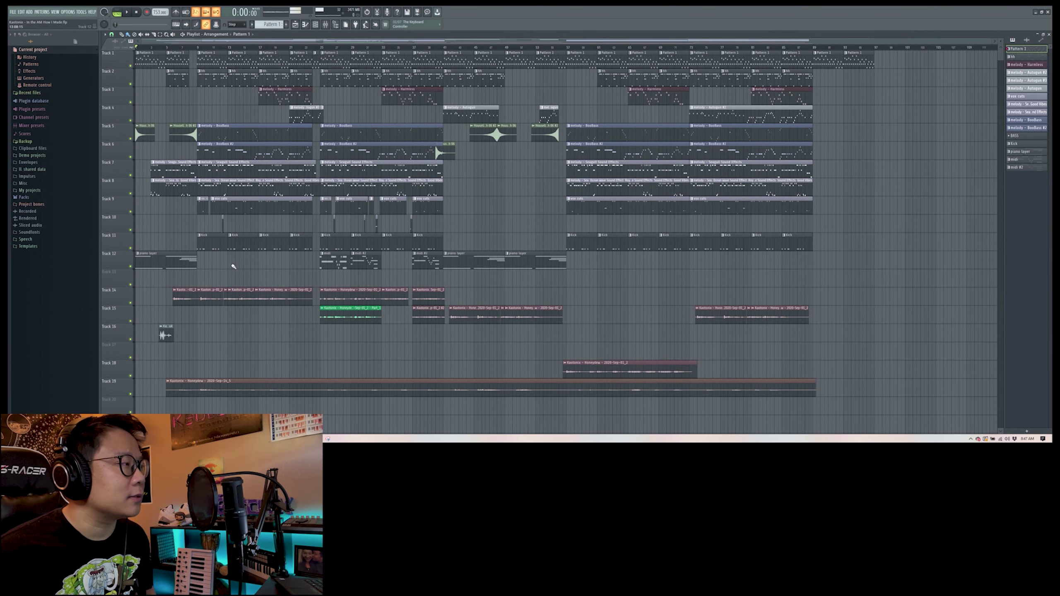
Play the arrangement from the beginning through the intro, stop playback, and save the project
key("space")
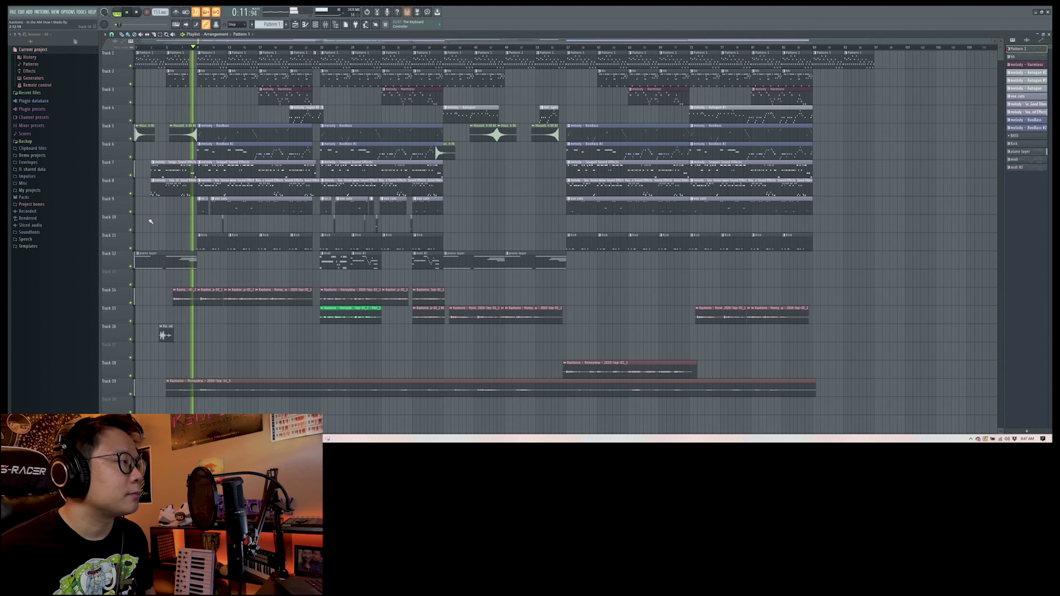
key("space")
key("ctrl+s")
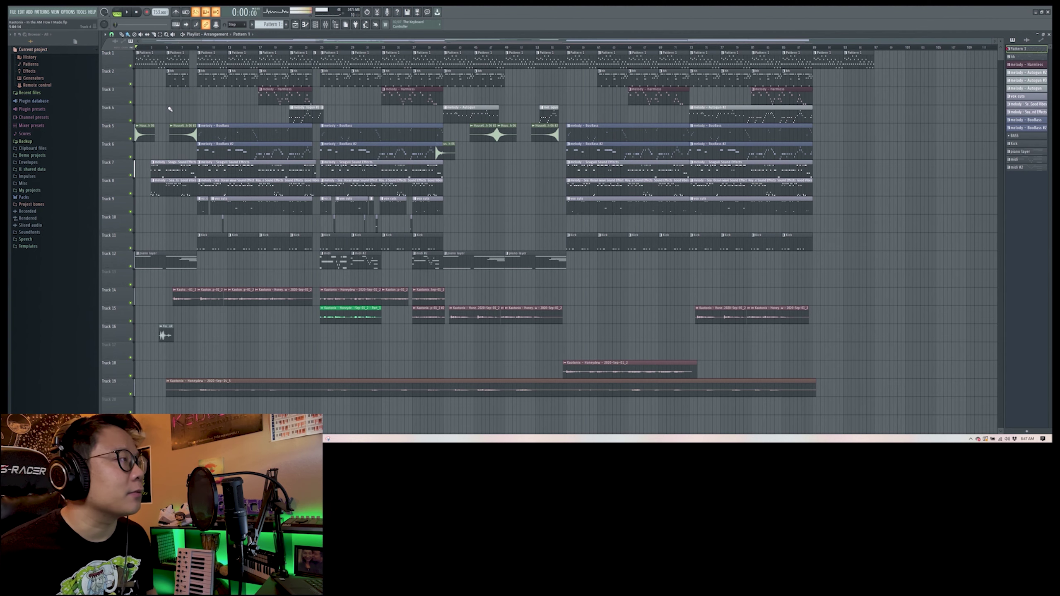
Solo Track 1, play it, and inspect Pattern 1's Autogun notes and synth preset
left_click(131, 65, "ctrl")
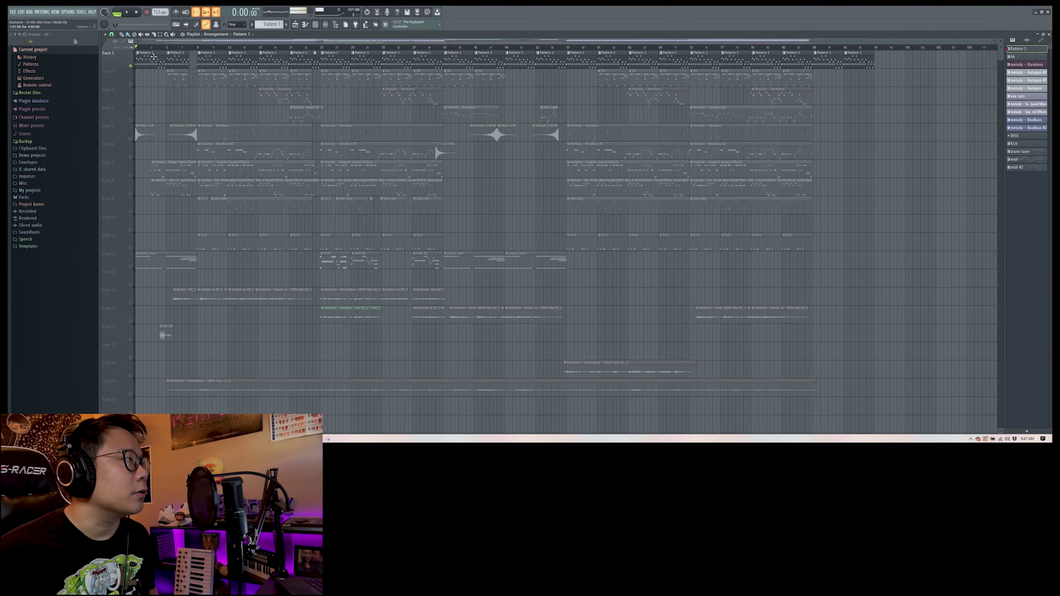
key("space")
double_click(154, 56)
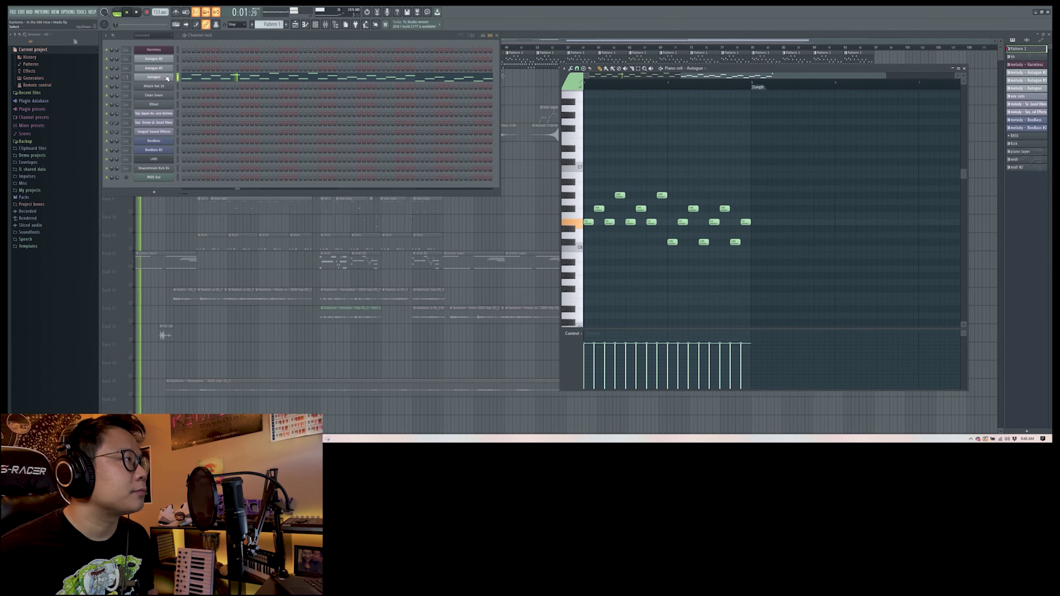
left_click(155, 77)
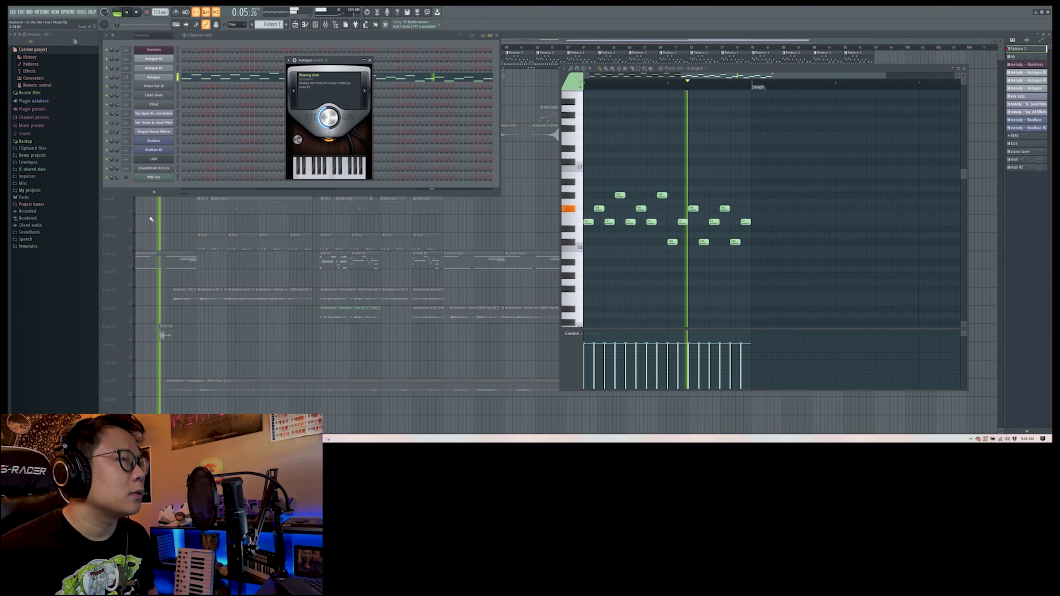
key("space")
key("F12")
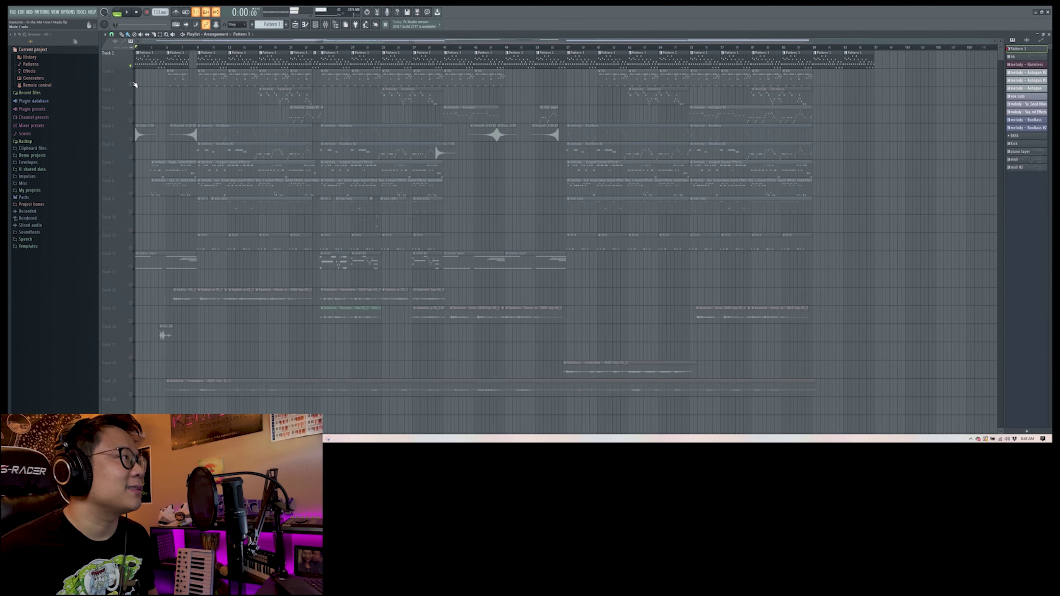
Enable Track 5 alongside the soloed Track 1 and inspect its first crash clip
left_click(134, 133)
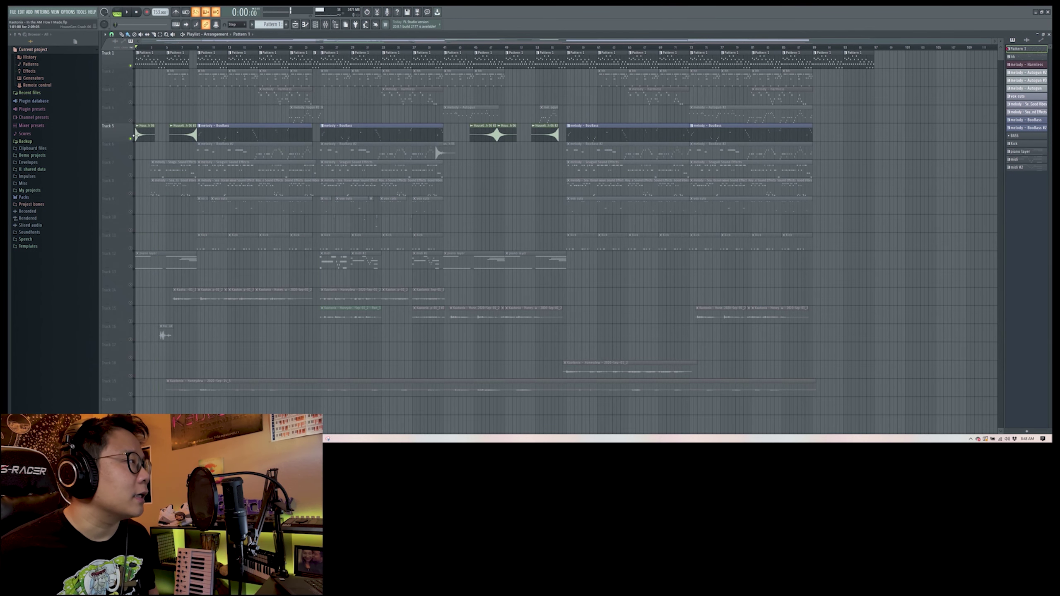
double_click(141, 134)
key("Escape")
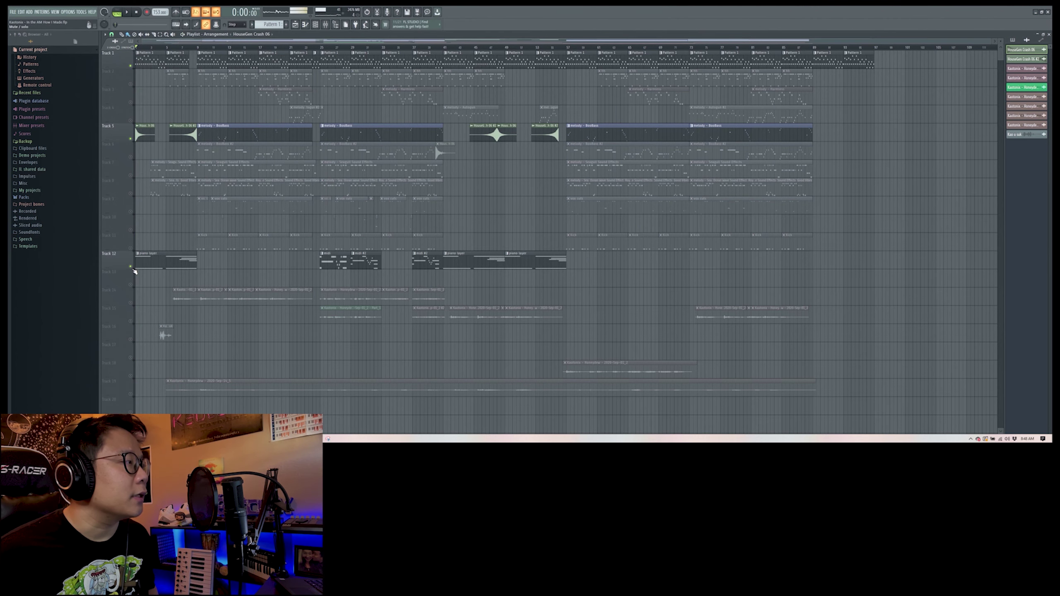
Inspect the first piano layer clip on Track 12 and its LABS instrument, and return to the playlist
double_click(147, 262)
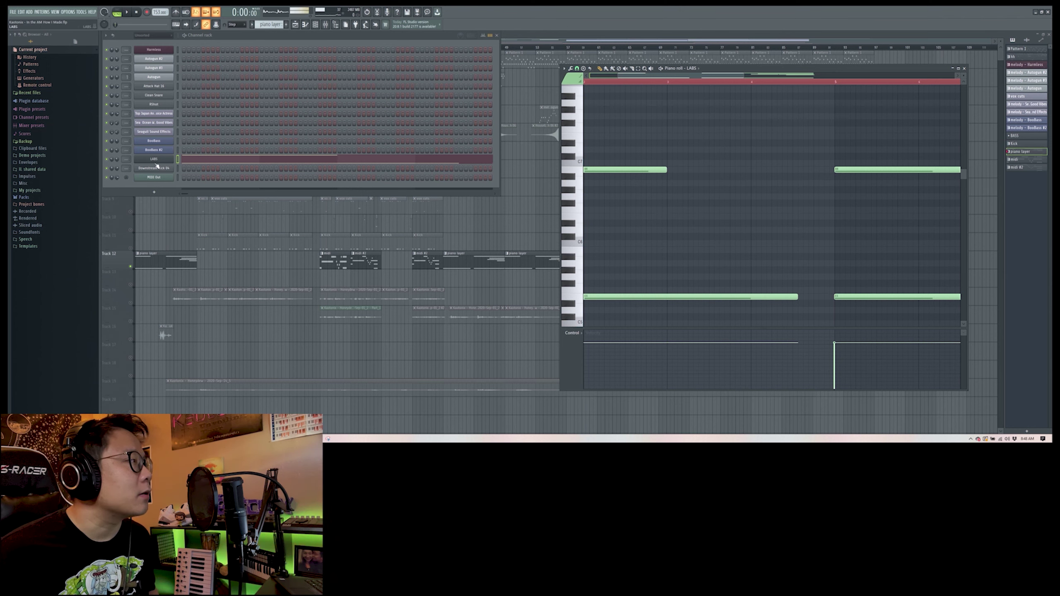
left_click(157, 163)
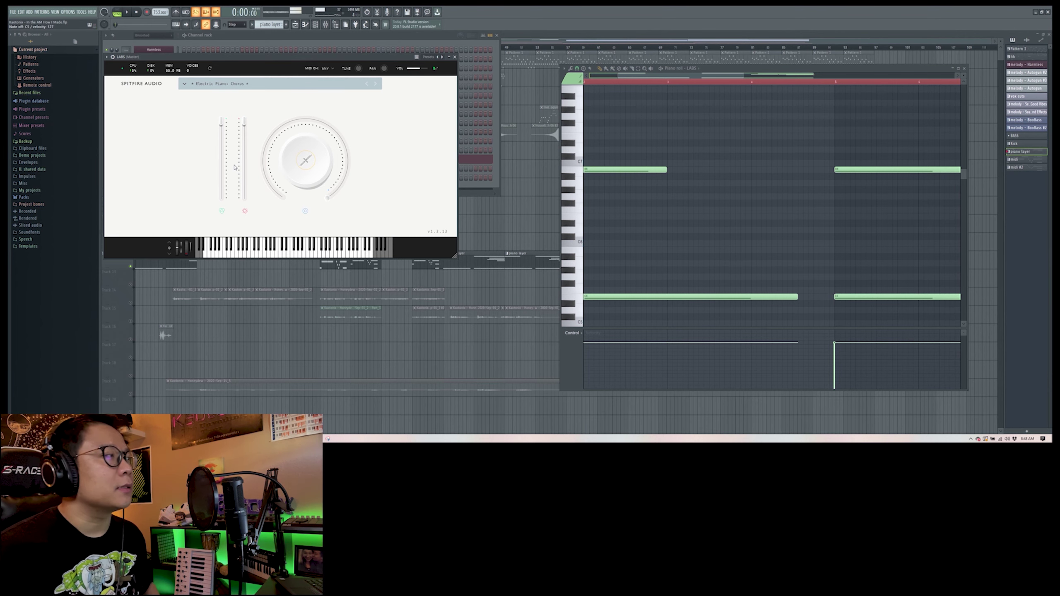
left_click(455, 56)
key("F12")
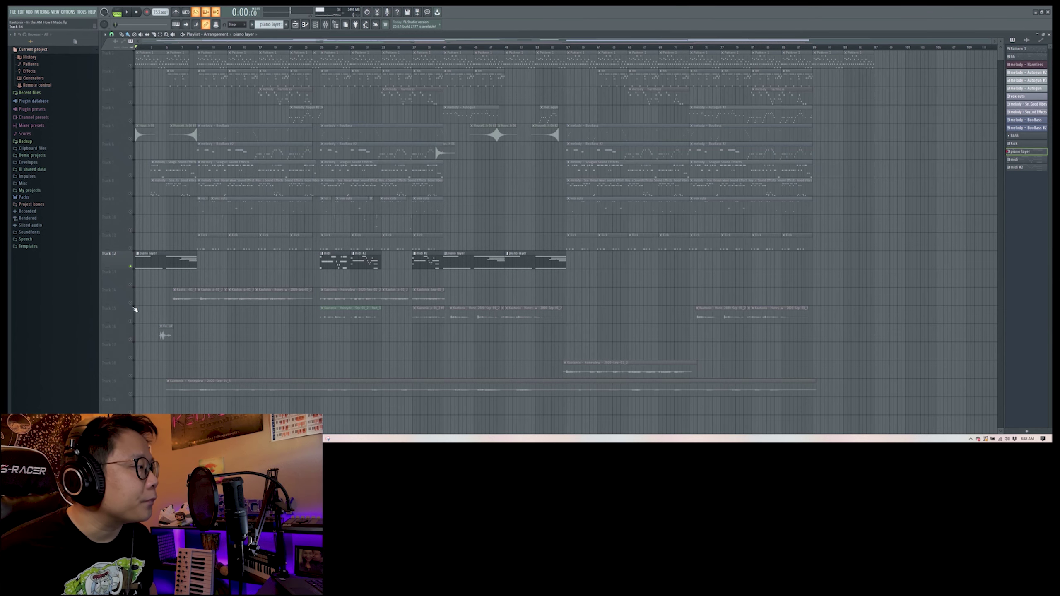
Solo Track 16, play its short audio clip from just before it begins, and restore all tracks
left_click(135, 341)
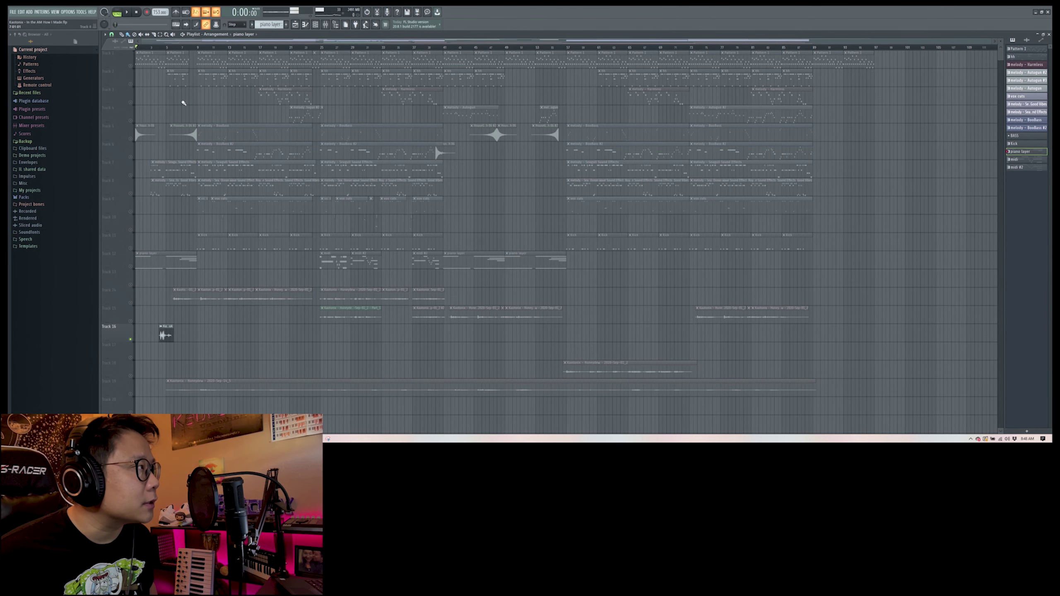
left_click(163, 47)
key("space")
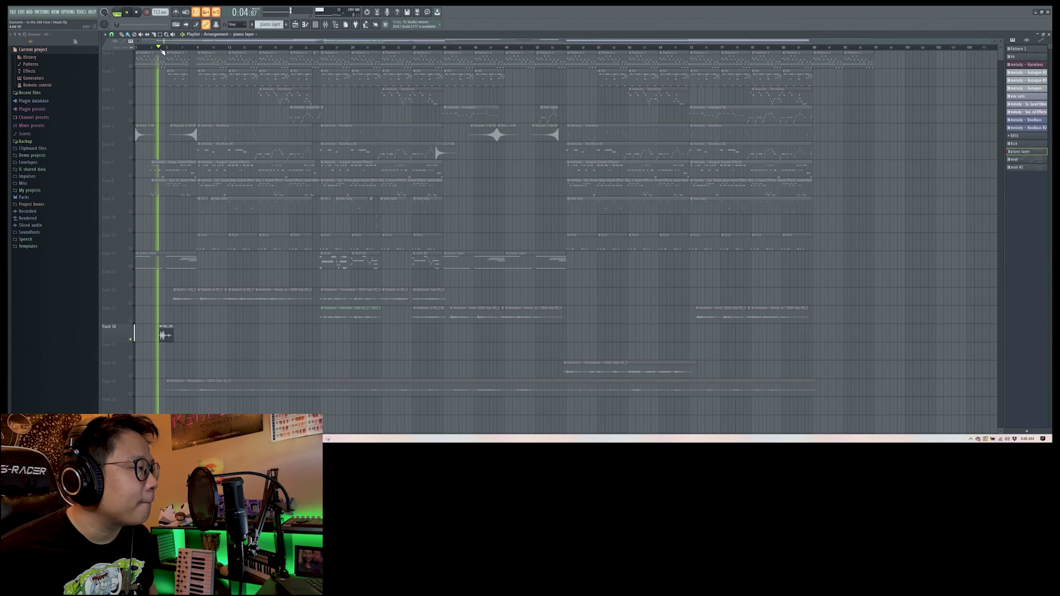
key("space")
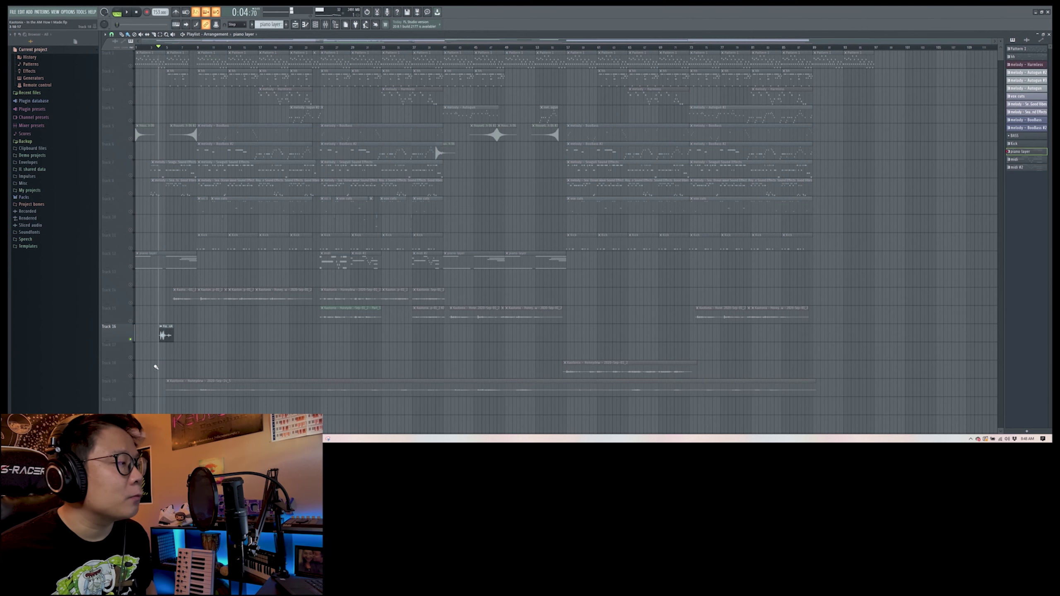
left_click(132, 341, "ctrl")
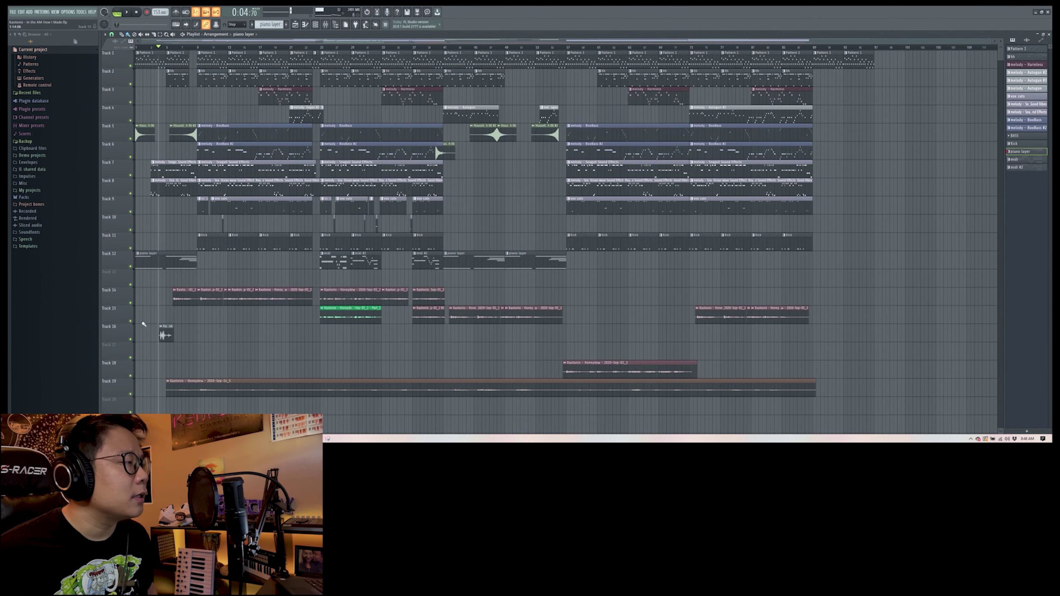
Solo Track 2, play it while examining its Attack Hat 16 notes in the piano roll, and restore all tracks
key("space")
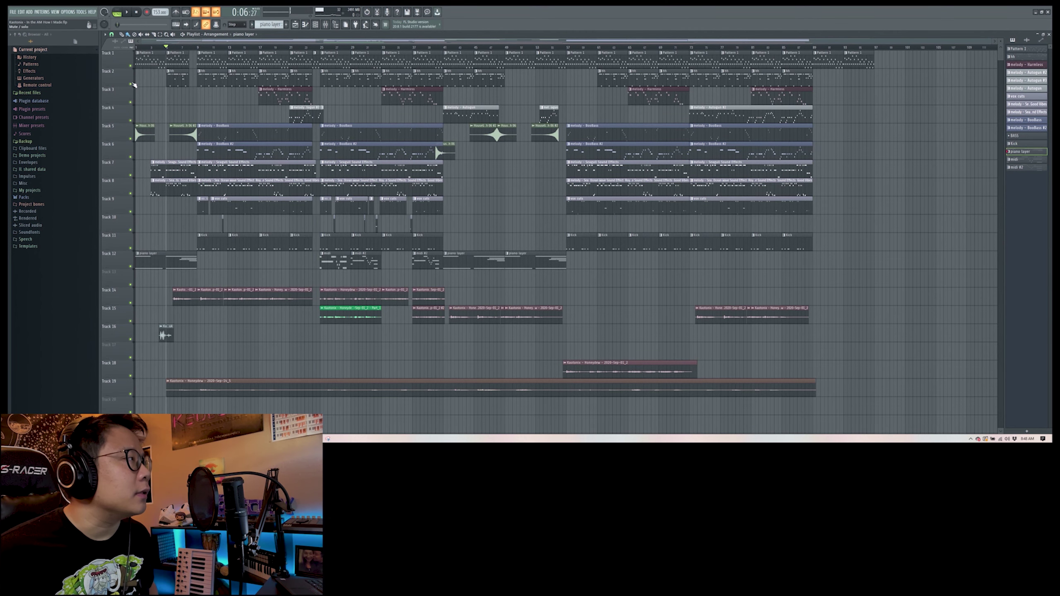
left_click(130, 84, "ctrl")
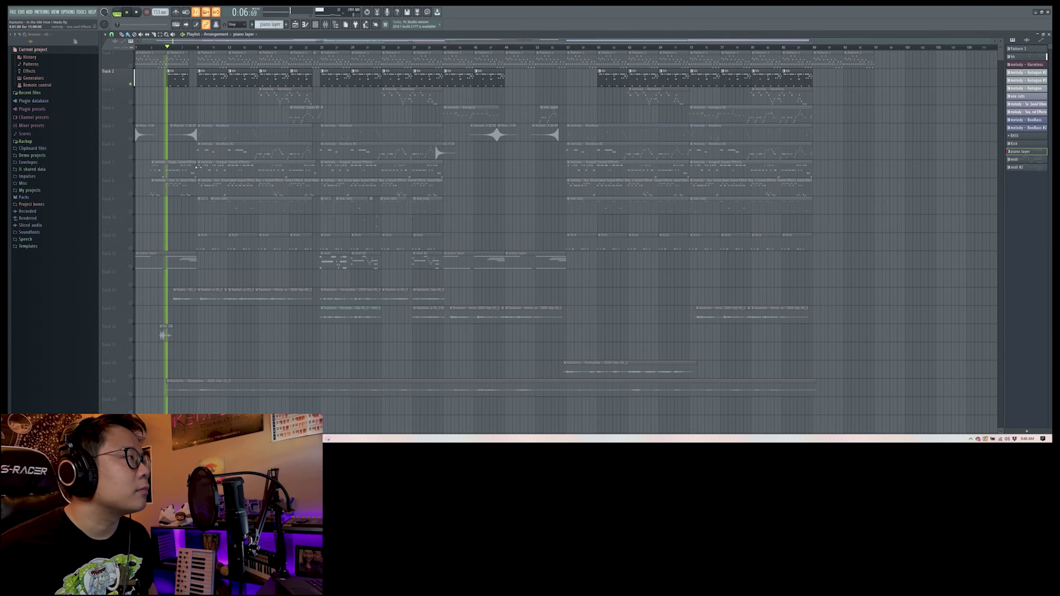
double_click(204, 83)
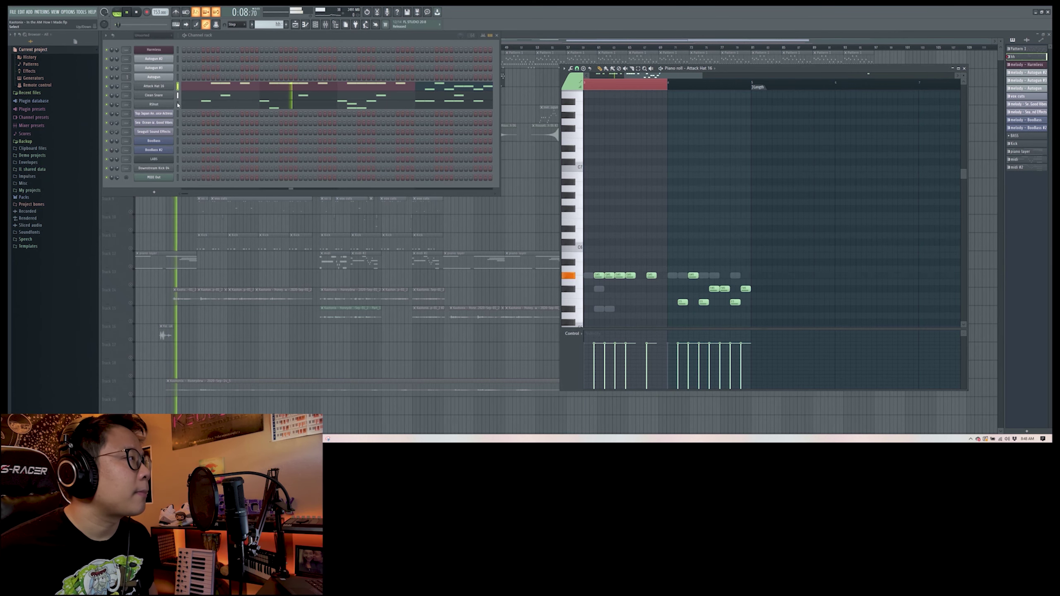
key("space")
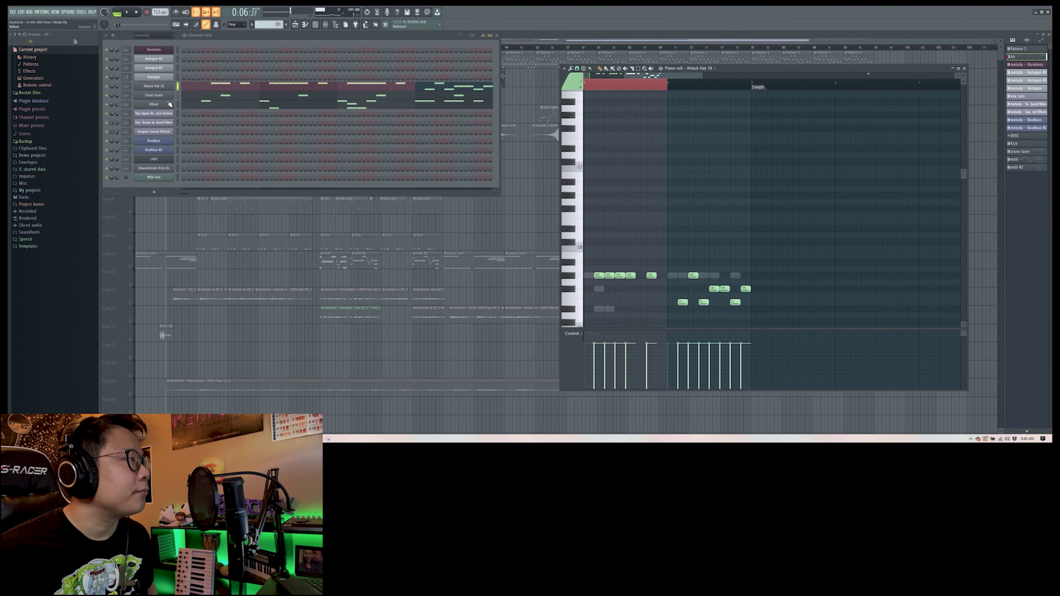
left_click(156, 207)
right_click(135, 142)
right_click(136, 142)
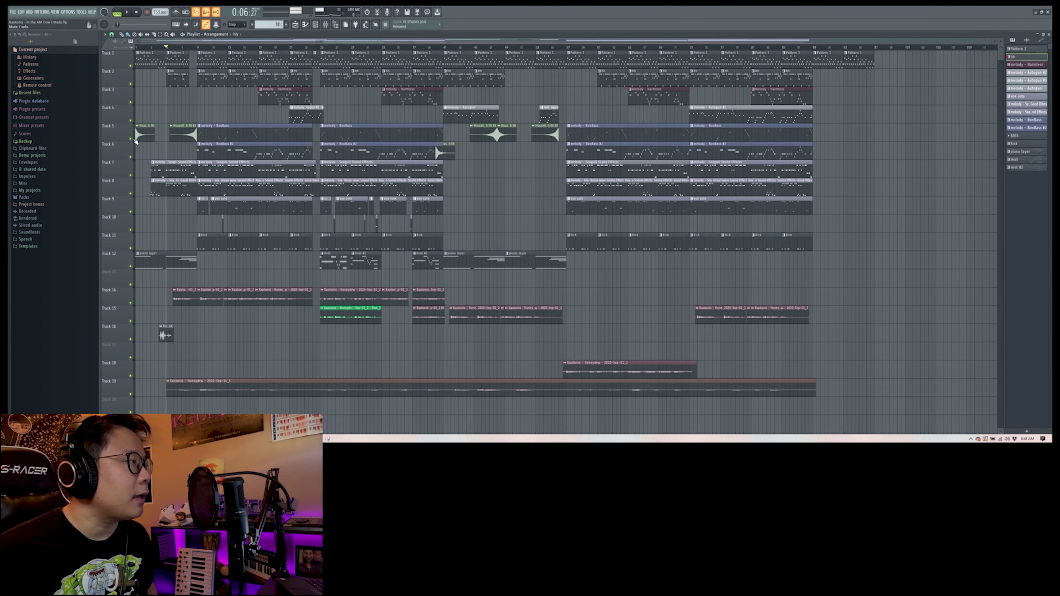
Solo Track 7 with the playhead at its first clip, and inspect the Seagull Sound Effects notes and Slicex slices
left_click(152, 48)
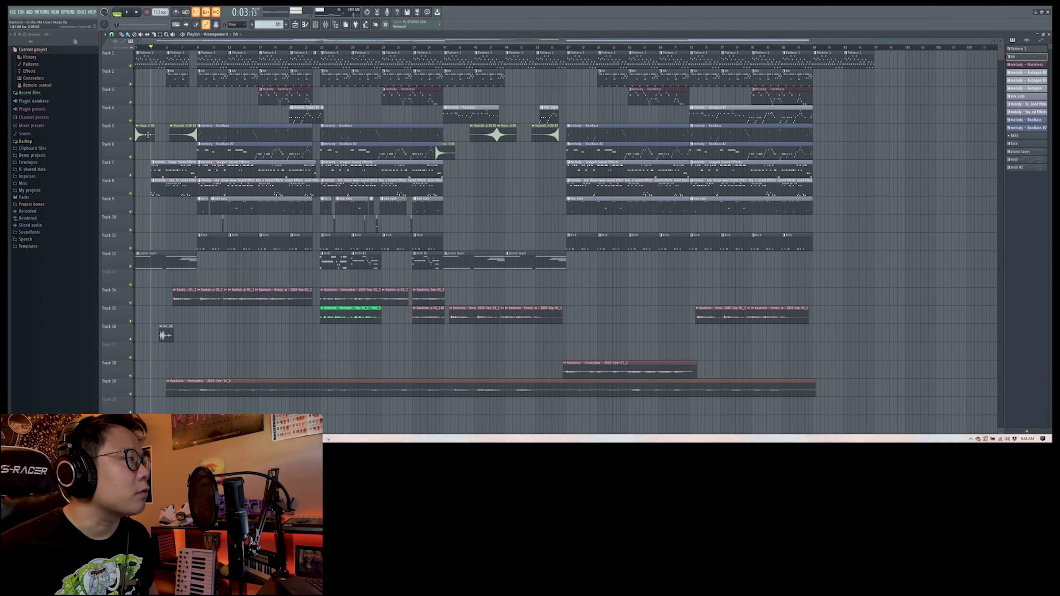
right_click(135, 176)
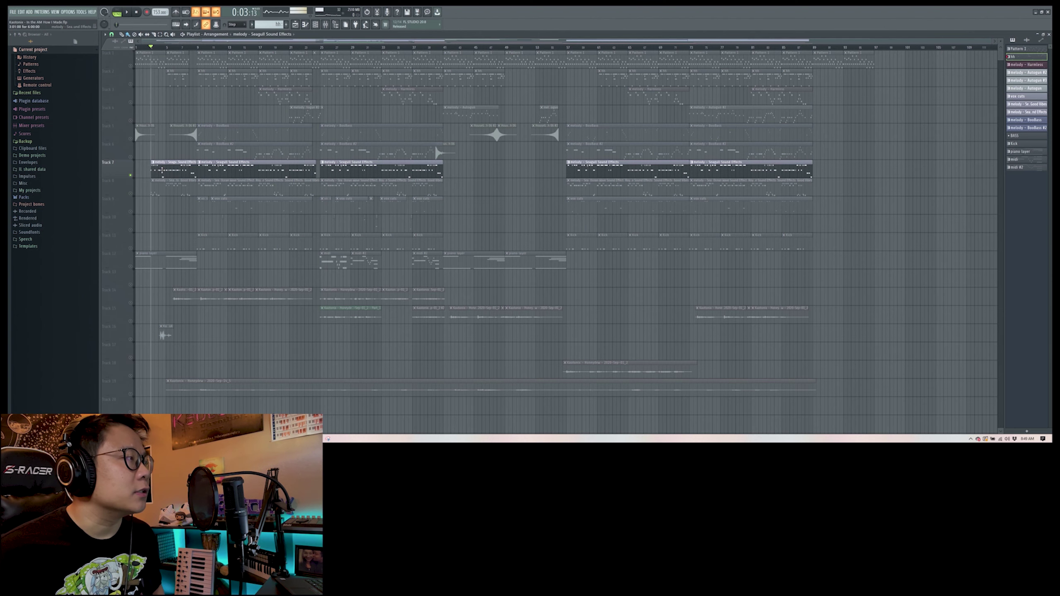
double_click(162, 170)
left_click(159, 133)
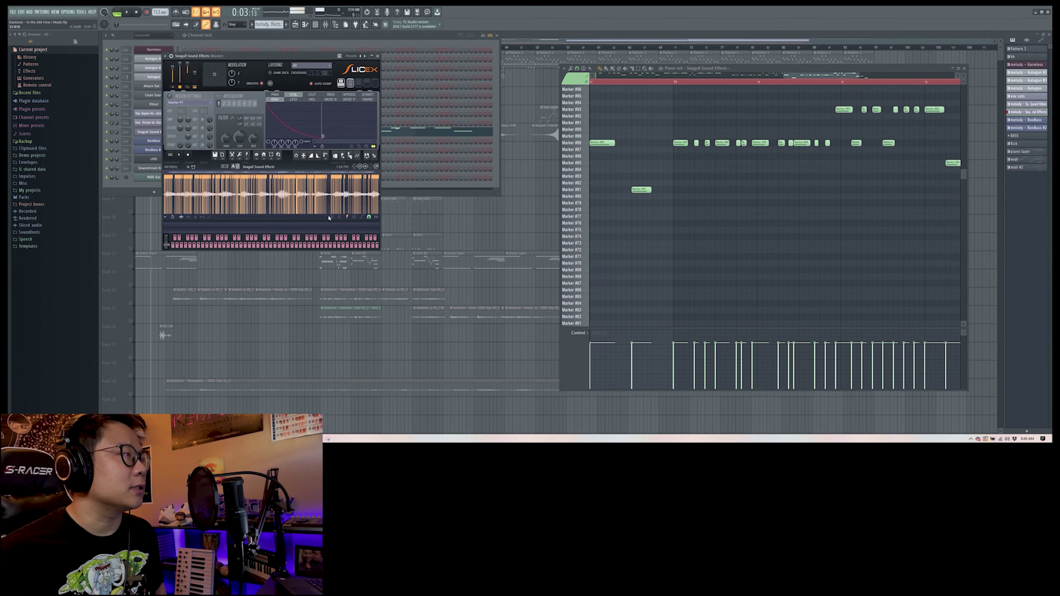
left_click(378, 56)
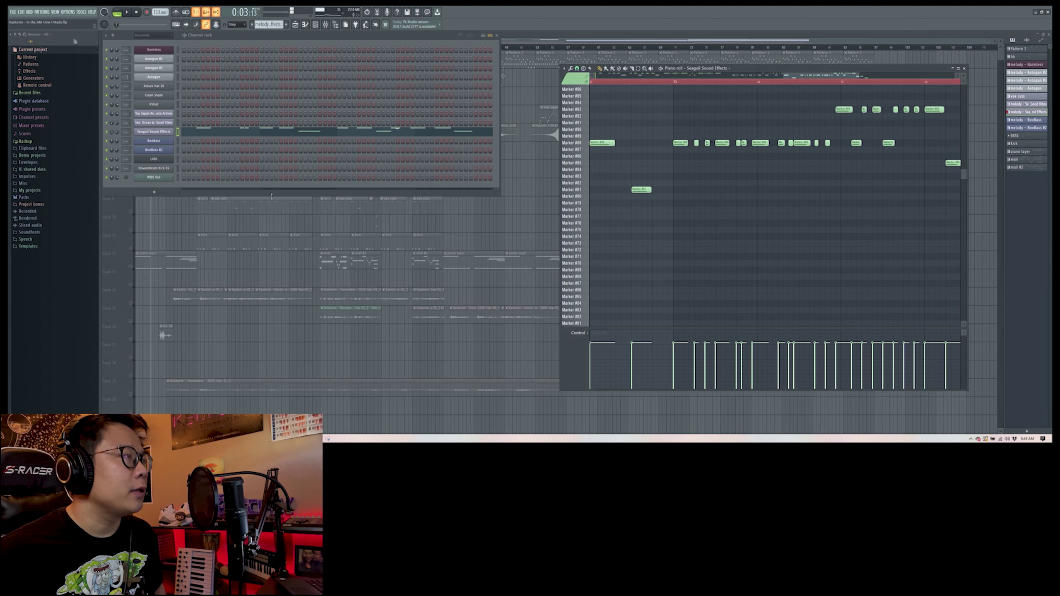
Examine the full run of Seagull Sound Effects notes in the piano roll and play them with Track 7 soloed
scroll(627, 213, "down", 4)
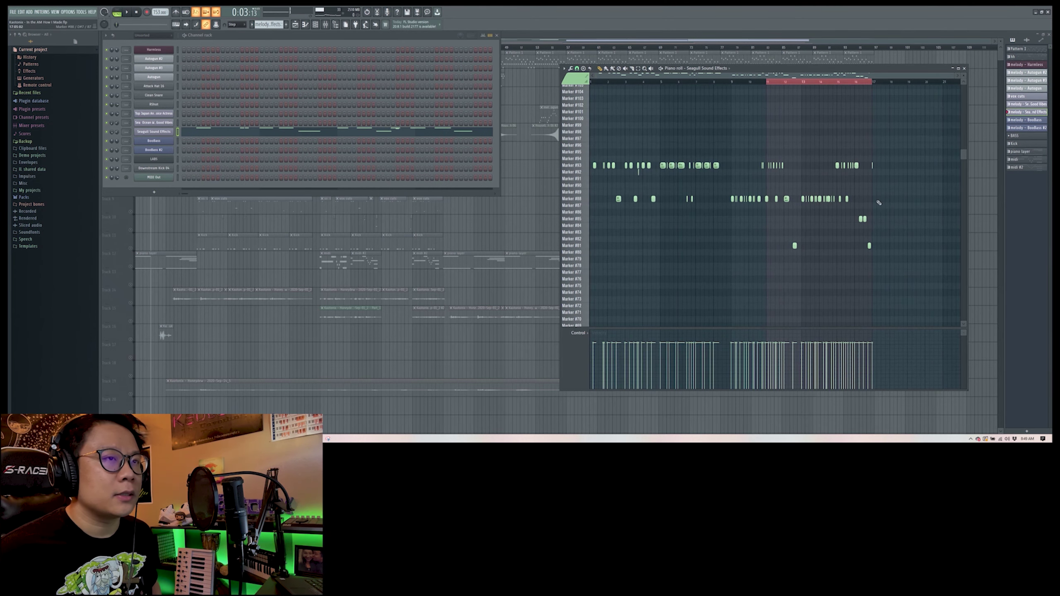
scroll(879, 202, "up", 4)
key("space")
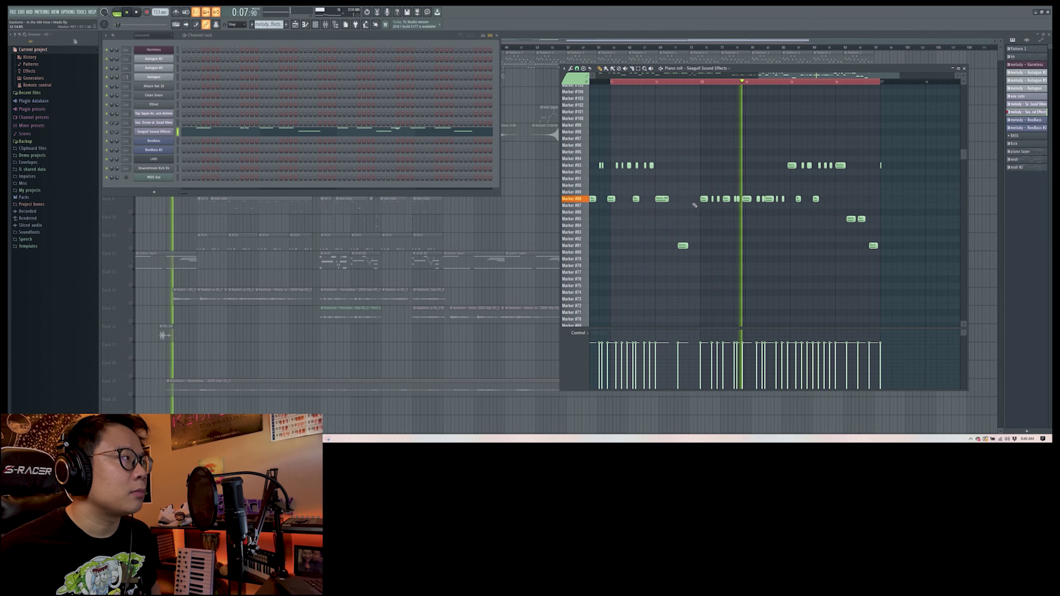
key("space")
Solo Track 8, play it while examining its Sea Ocean Wave Sound Effect notes in the piano roll, and restore all tracks
left_click(132, 199)
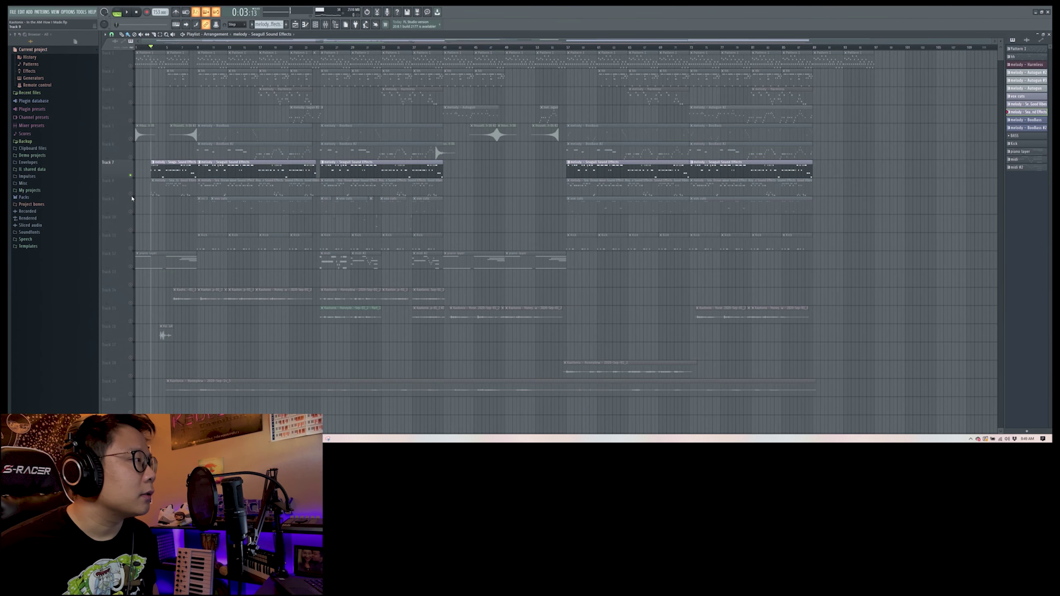
left_click(168, 184)
double_click(168, 184)
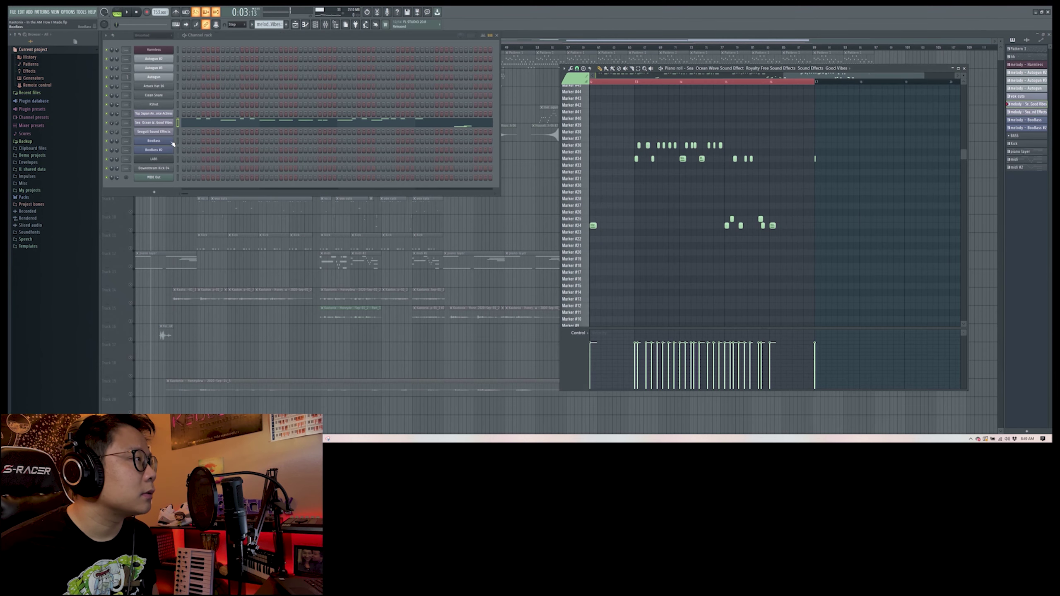
key("space")
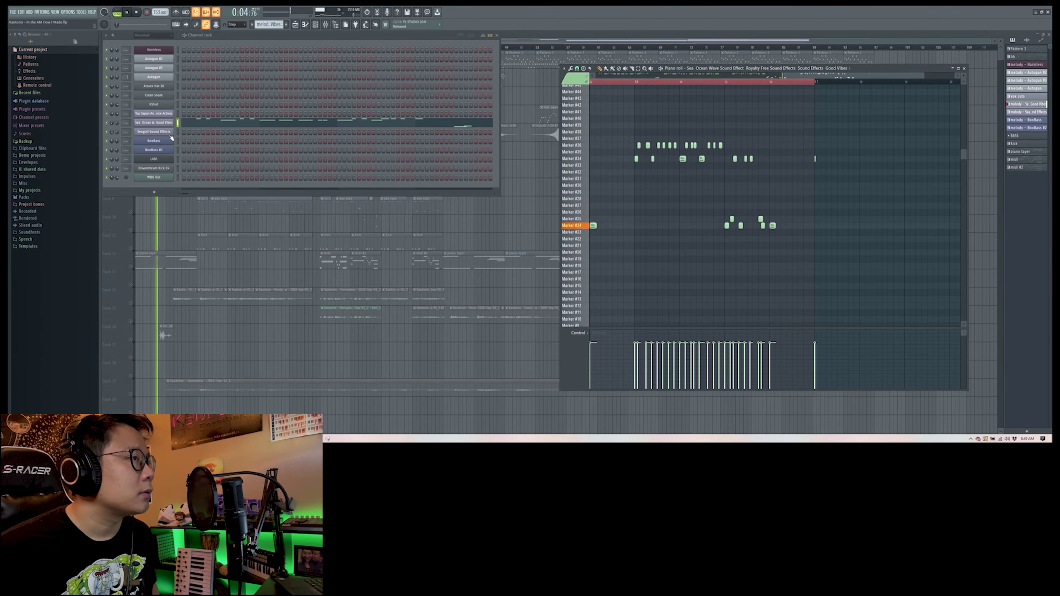
scroll(693, 208, "down", 5)
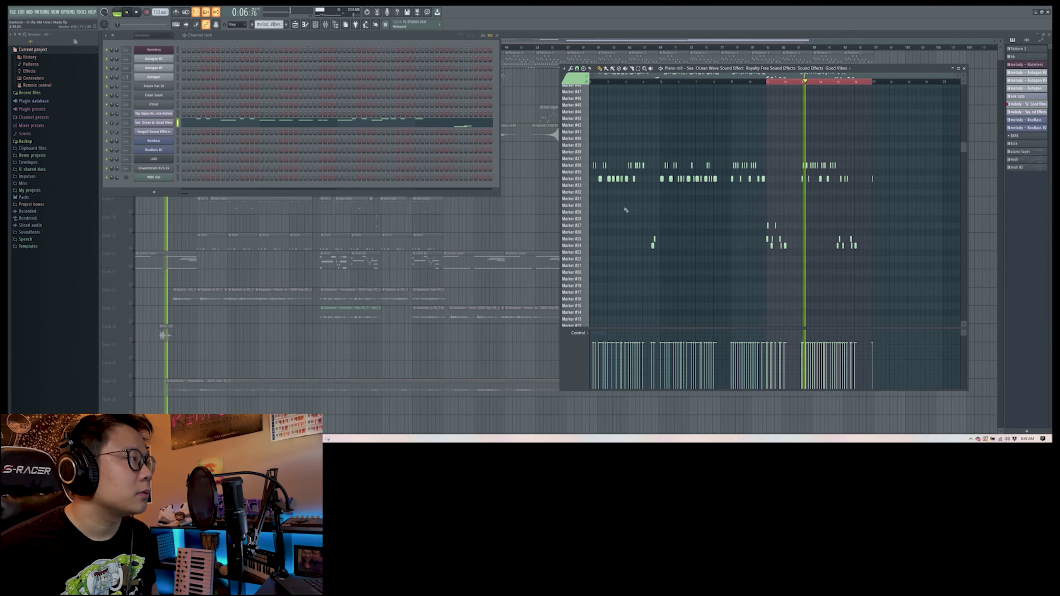
key("space")
key("F5")
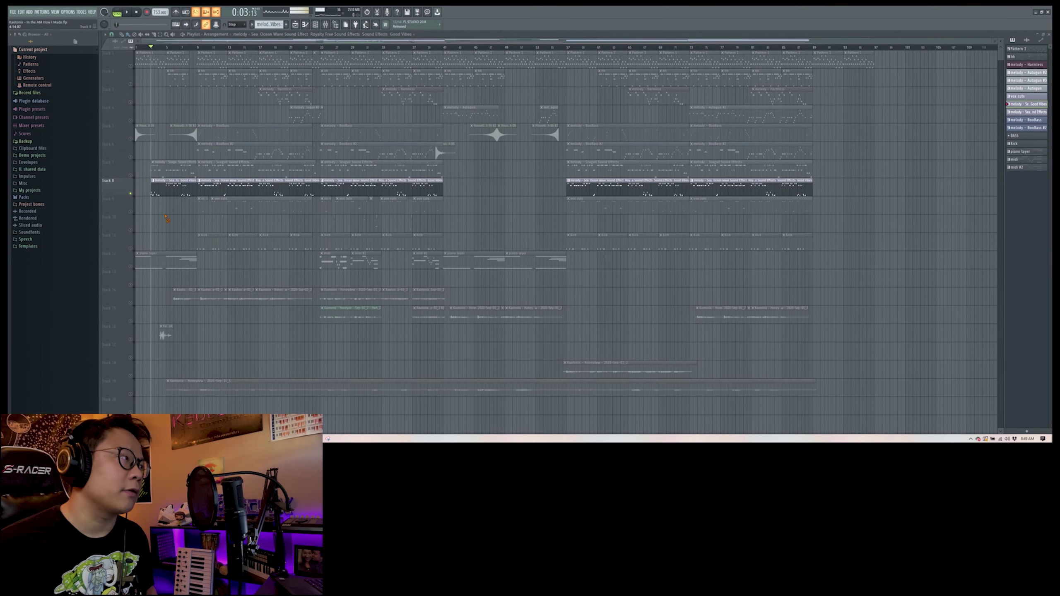
right_click(132, 195)
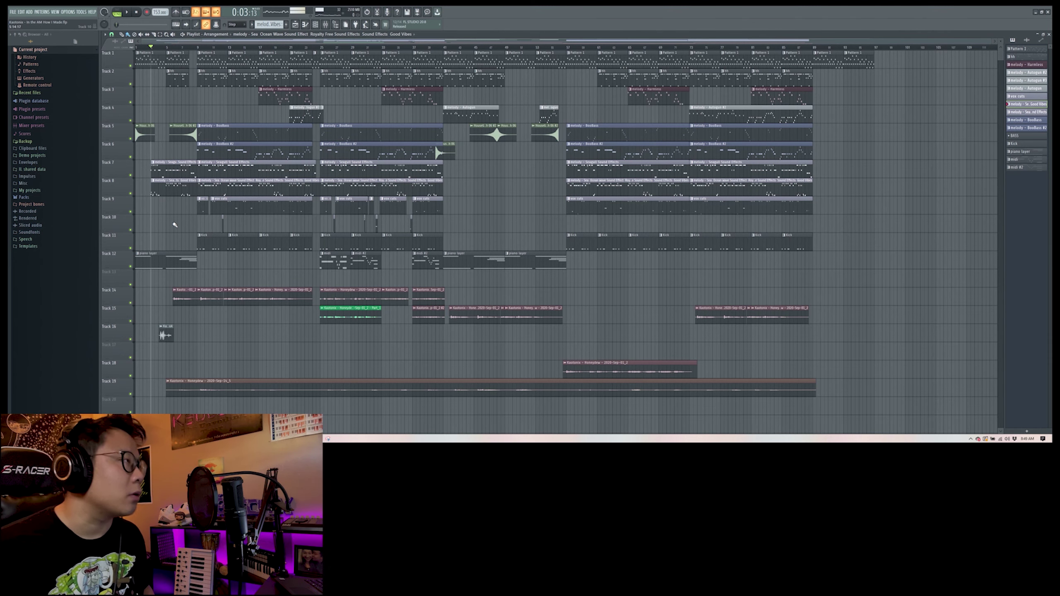
Play the song's intro with all tracks active, from the start of the first Track 7 clip
key("space")
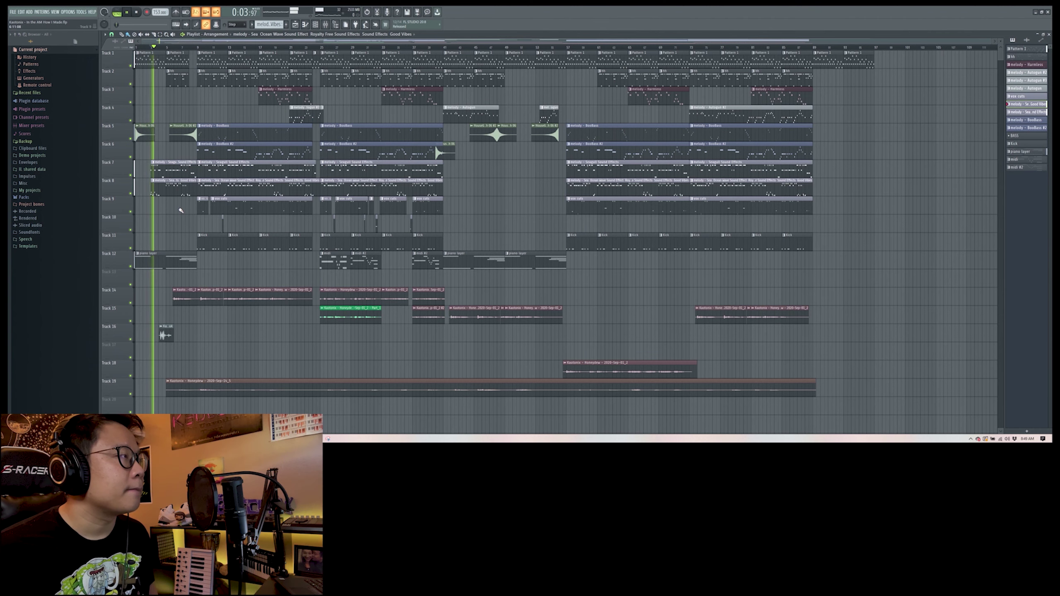
key("space")
left_click(194, 47)
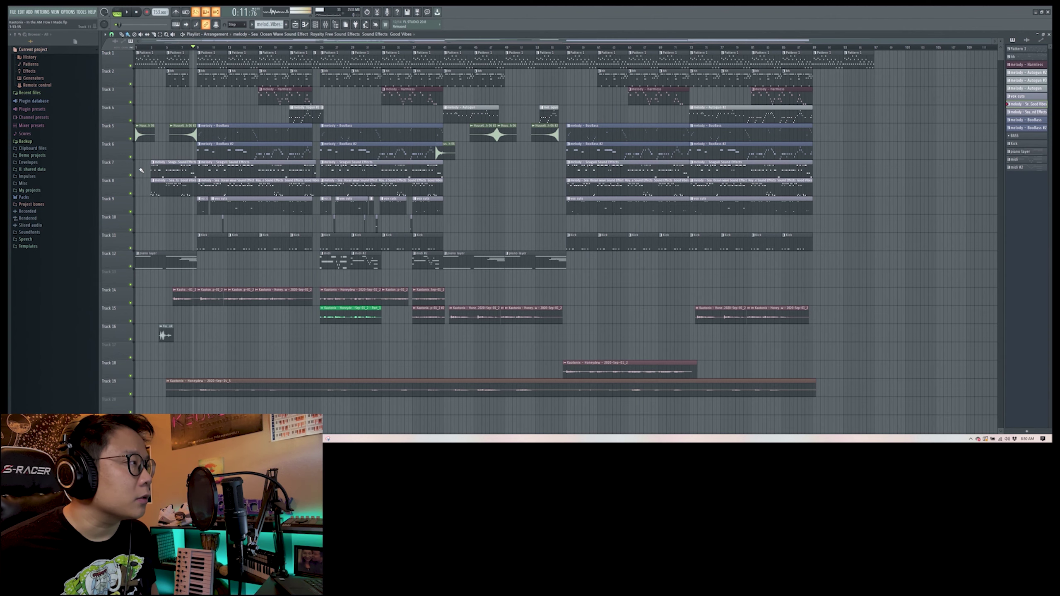
key("space")
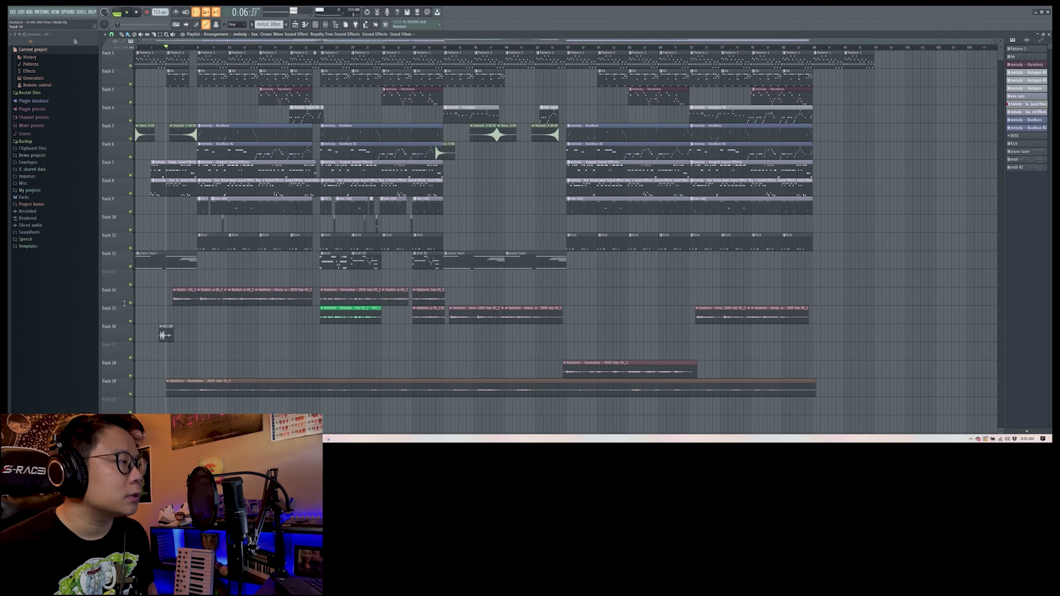
Solo Track 14 and play its vocal recording from just before the first clip
right_click(131, 303)
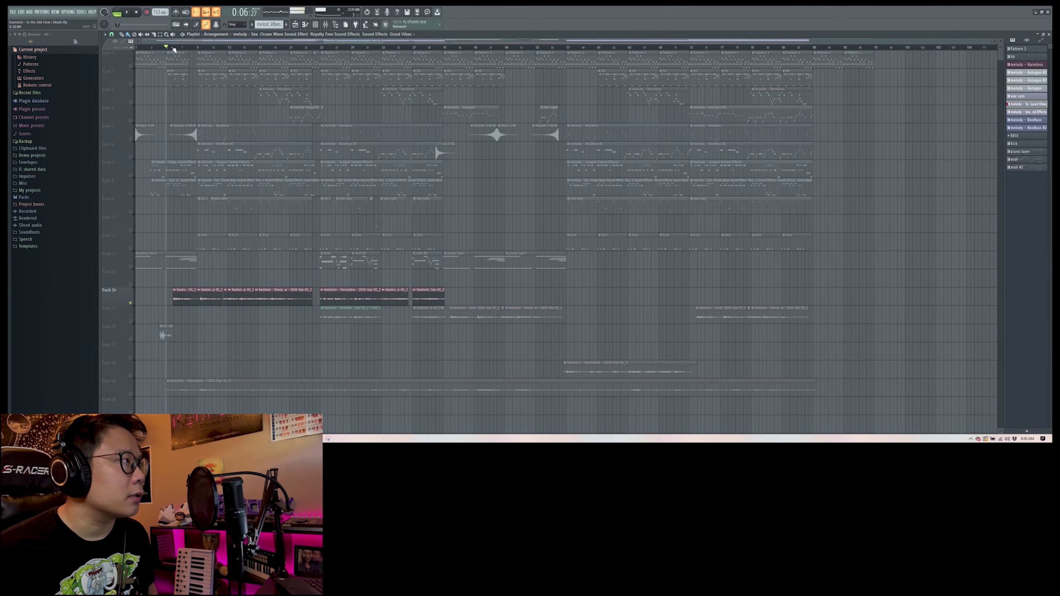
key("space")
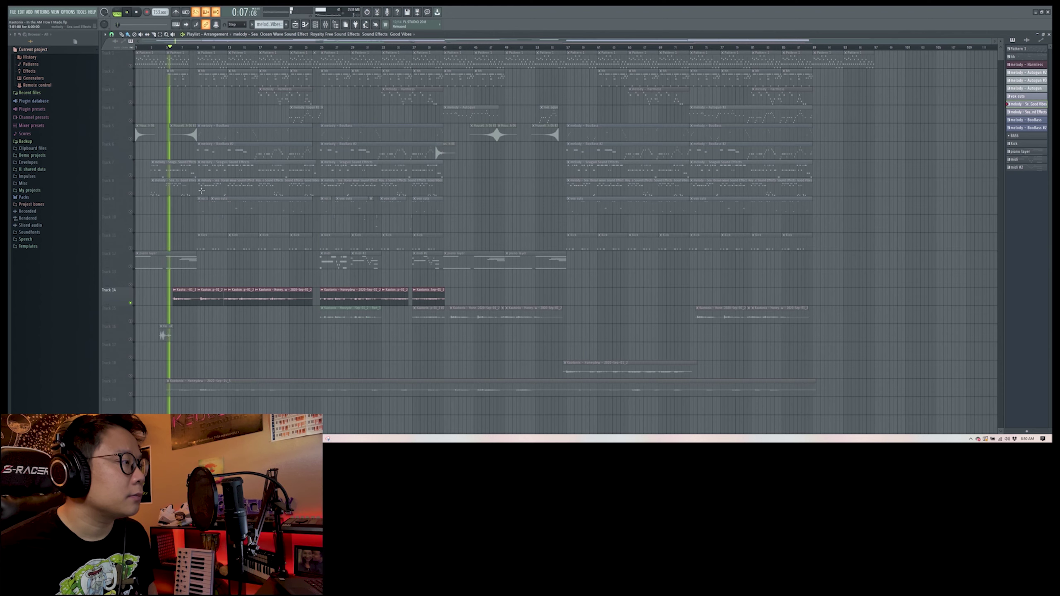
key("space")
Open the first Track 14 clip's Main vox mixer track and inspect its Fruity Parametric EQ 2 and Pitcher effects
double_click(188, 299)
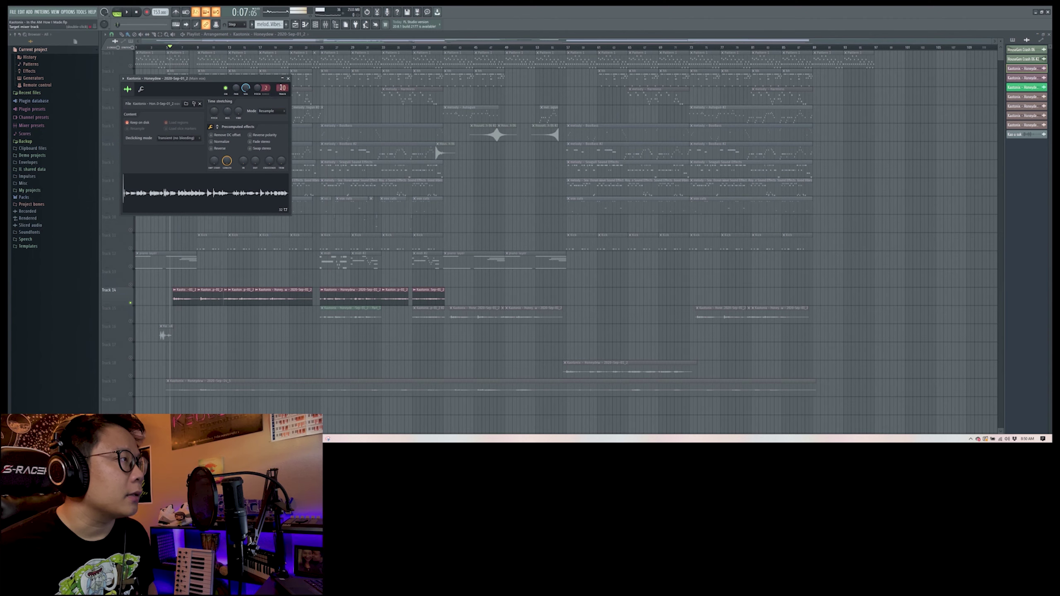
double_click(282, 88)
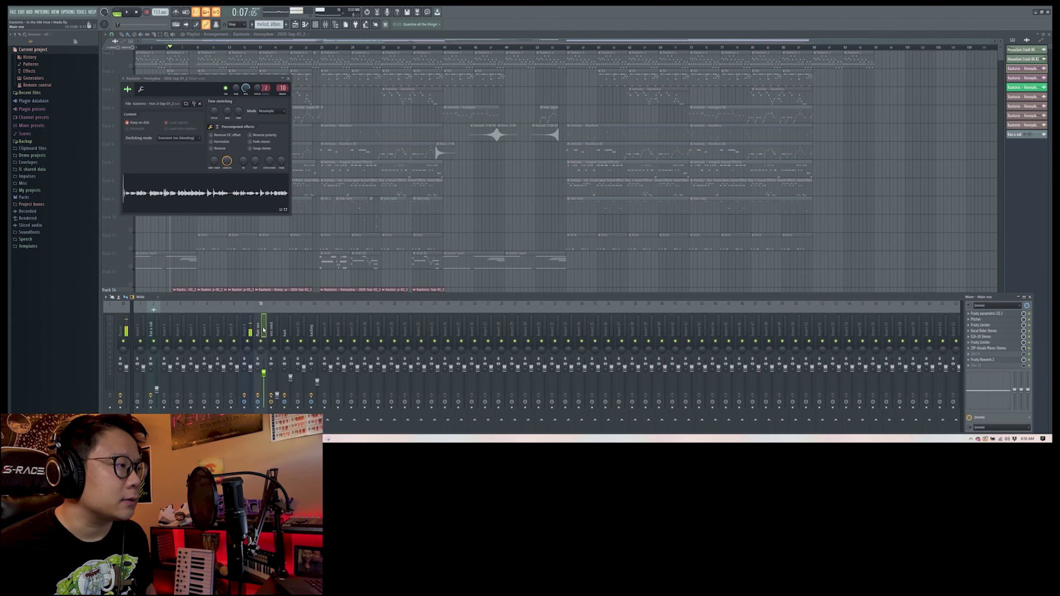
left_click(996, 313)
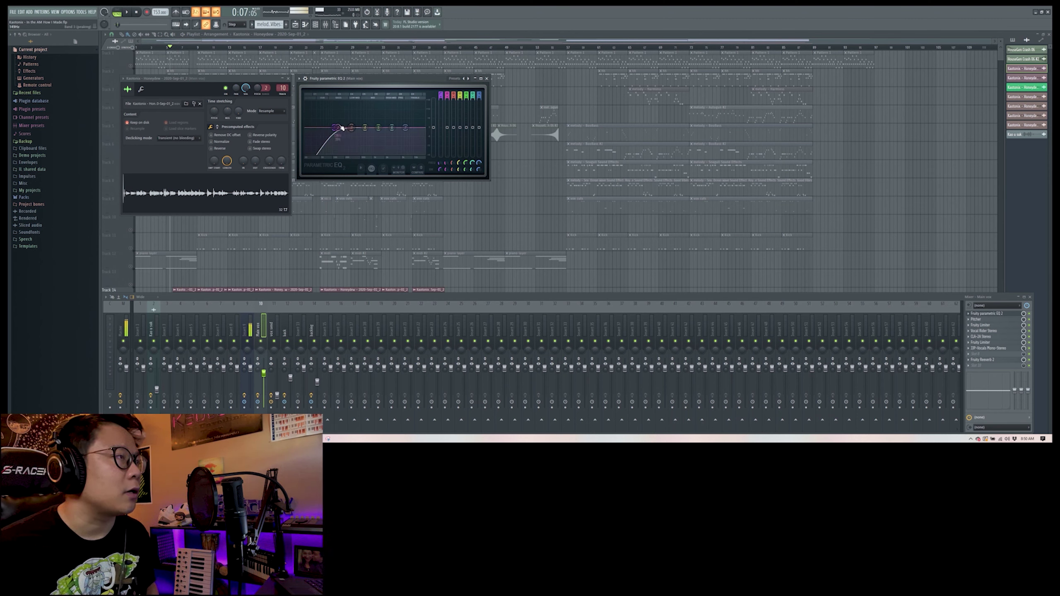
left_click(486, 78)
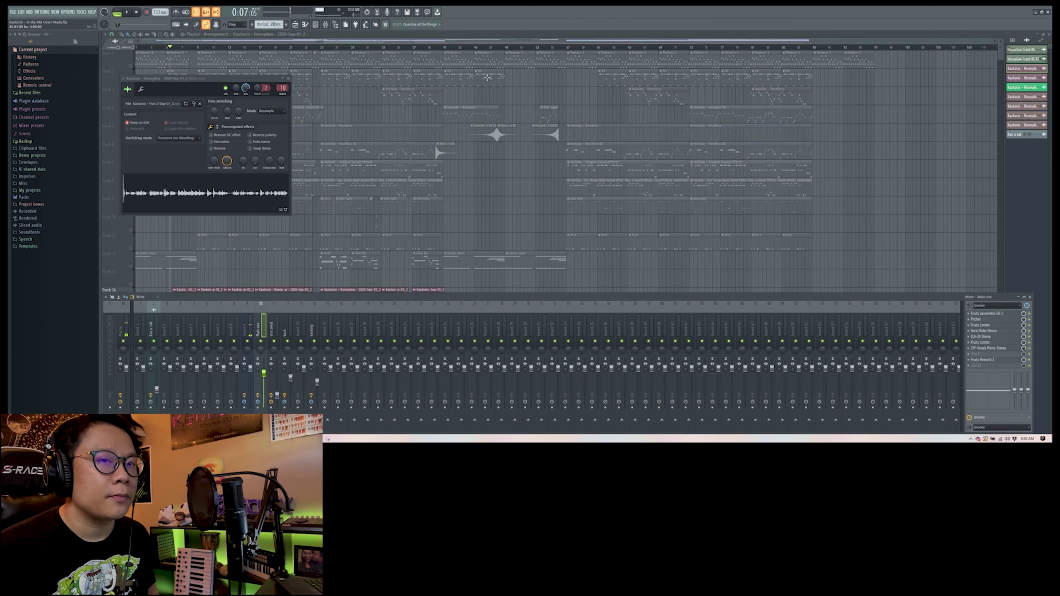
left_click(985, 320)
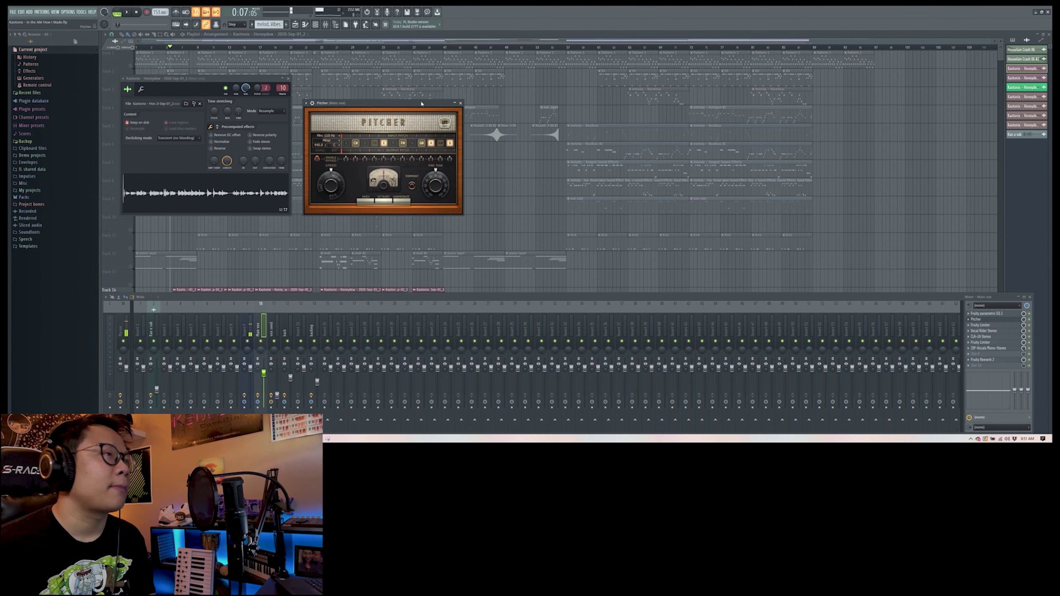
left_click(461, 103)
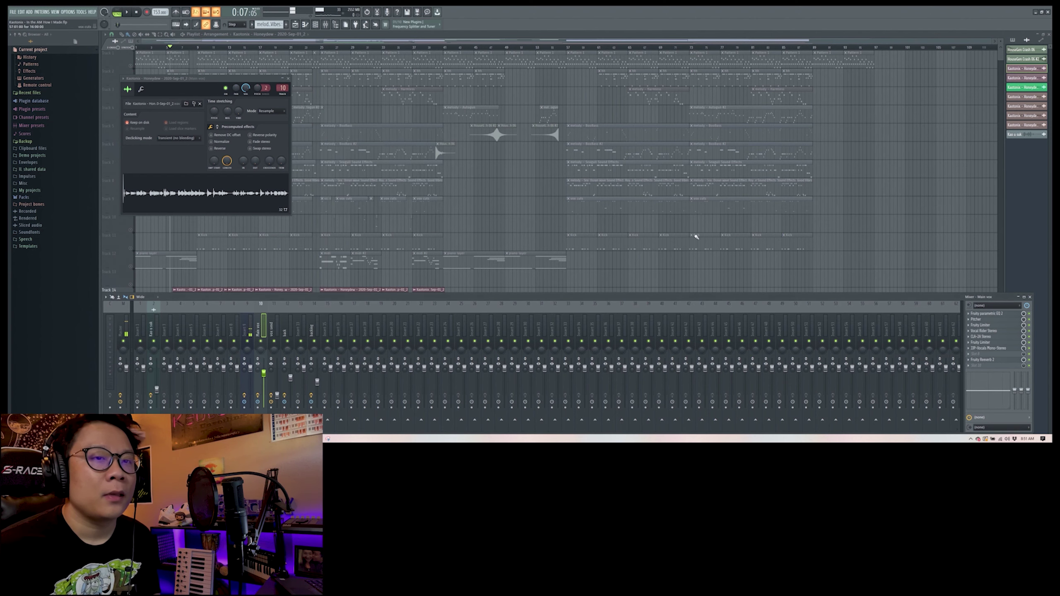
Inspect the first Fruity Limiter on the Main vox track while playing the vocal, and close the effect
left_click(982, 325)
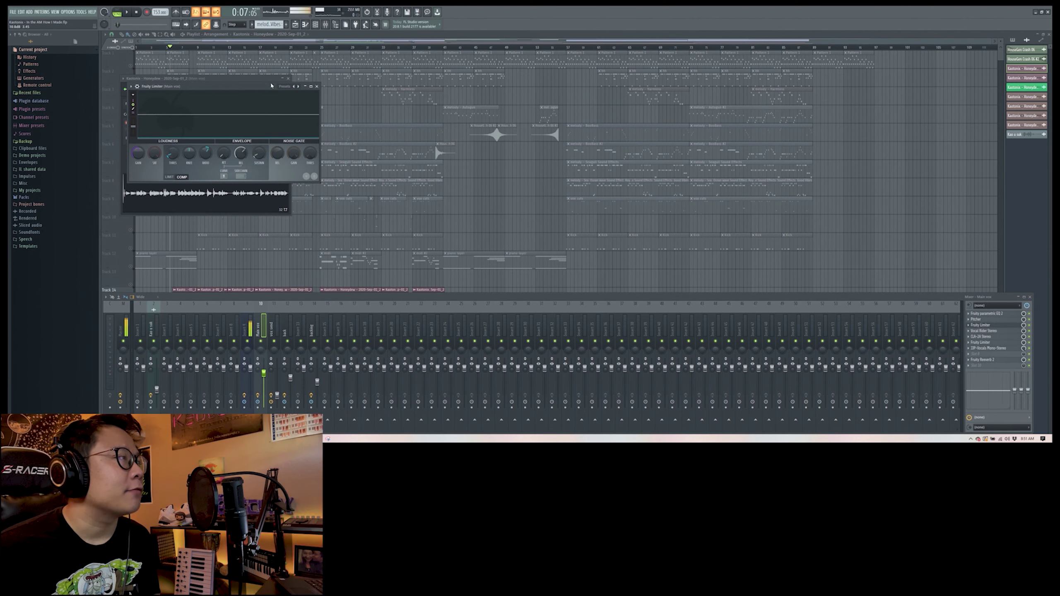
left_click_drag(247, 88, 415, 84)
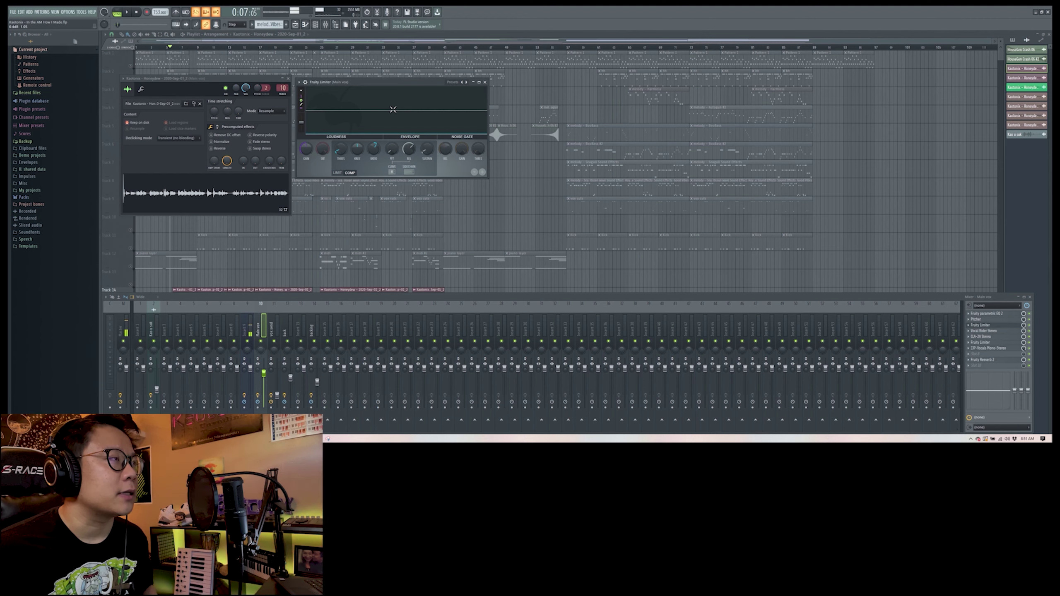
key("space")
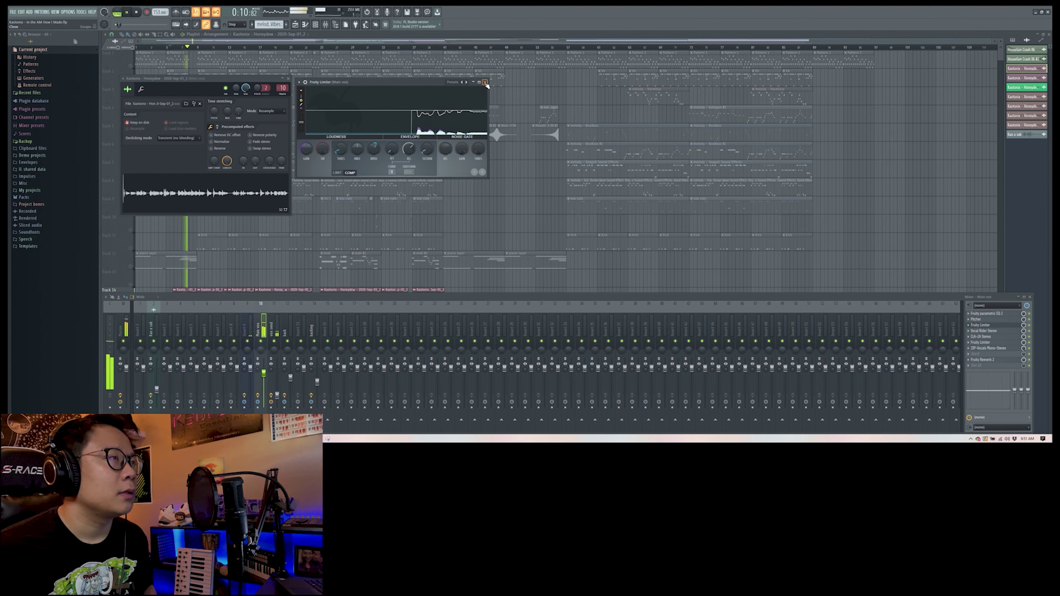
key("space")
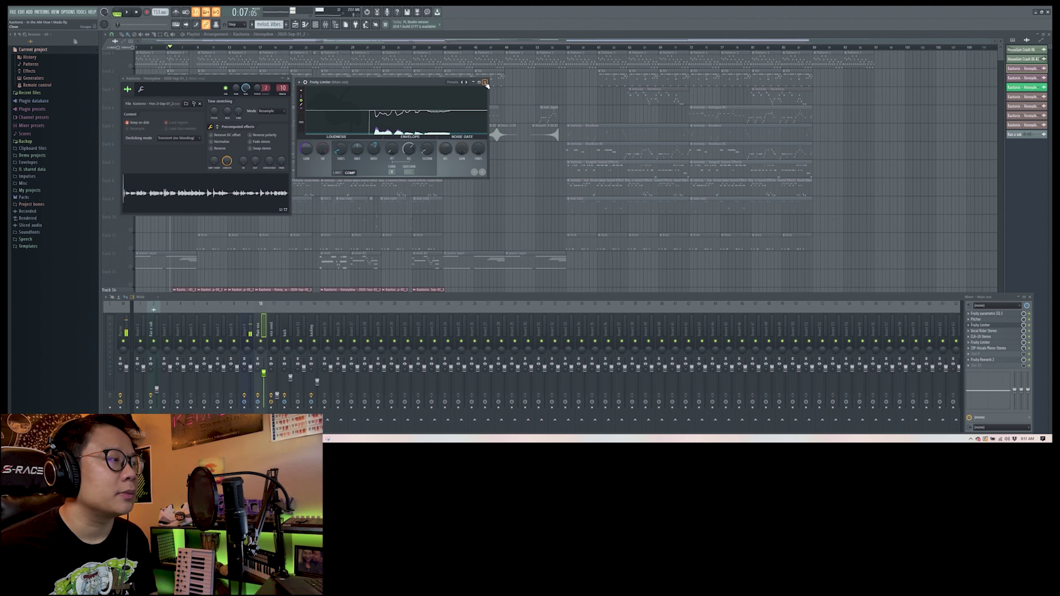
left_click(485, 83)
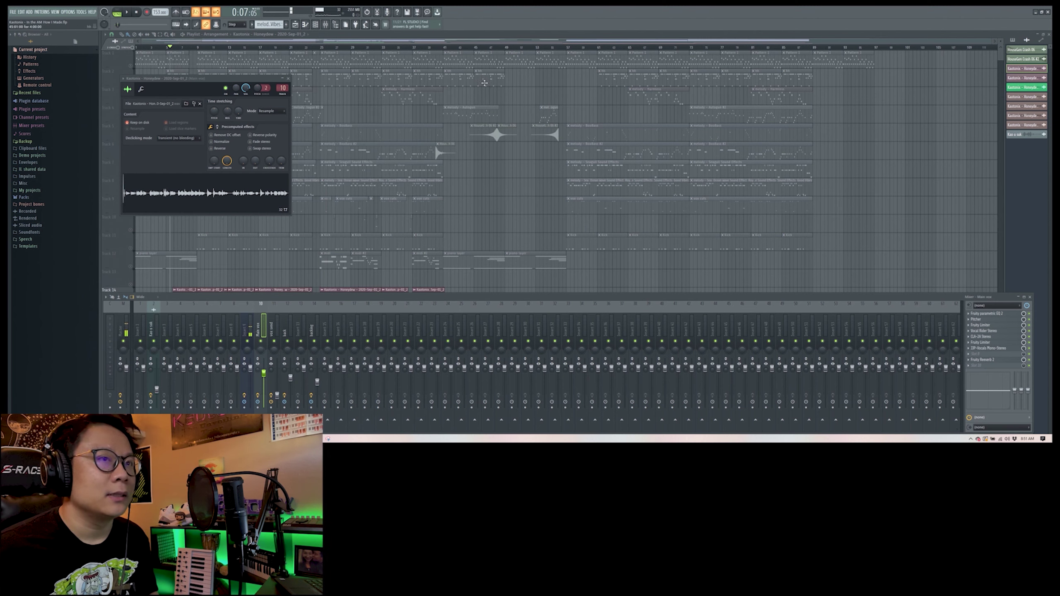
Inspect the Vocal Rider effect on the Main vox track, watching it during vocal playback, and close it
left_click(981, 332)
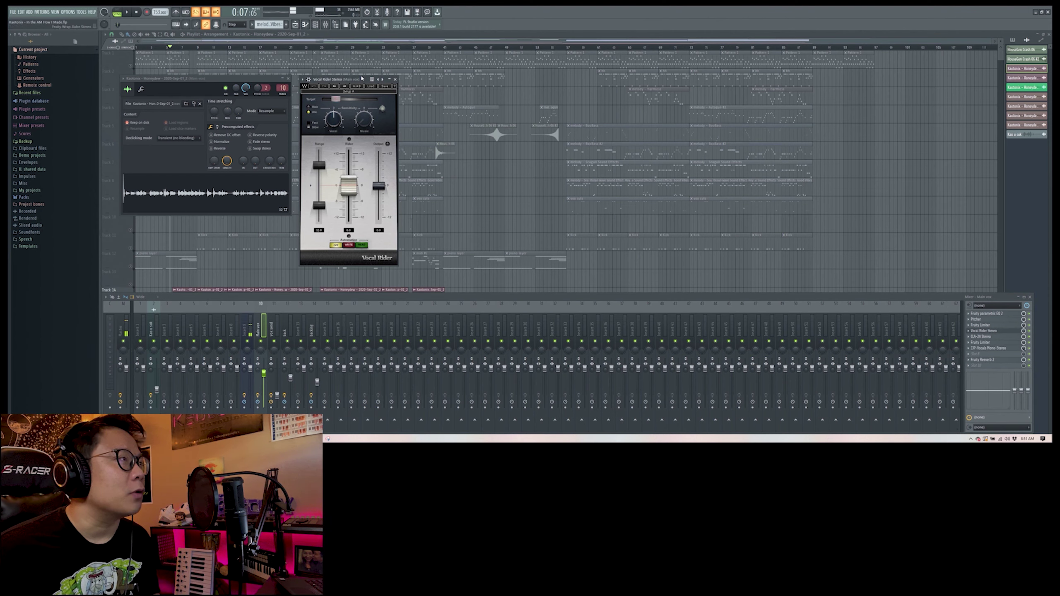
left_click_drag(345, 83, 361, 83)
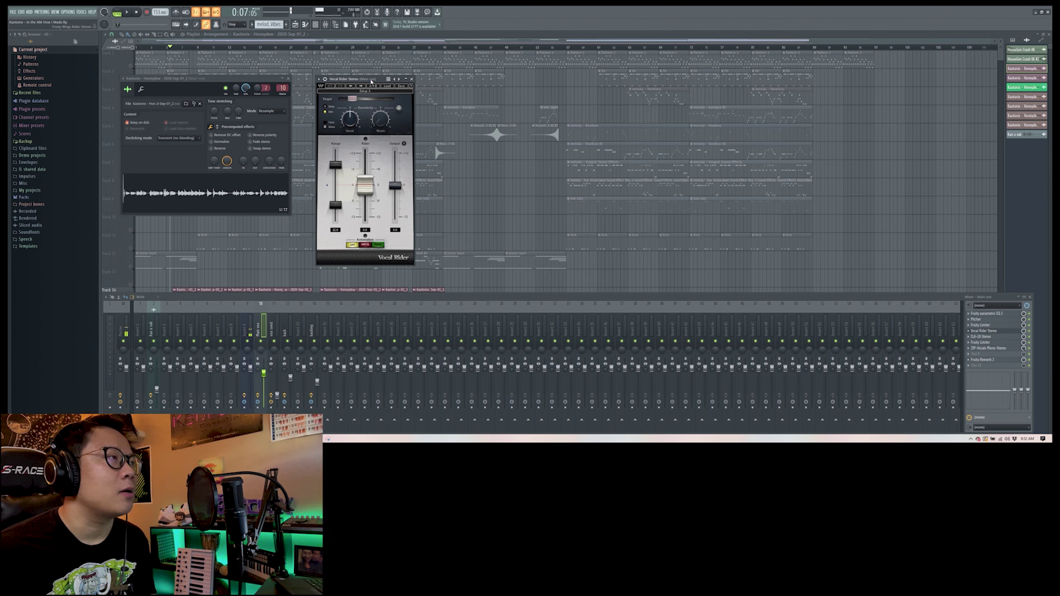
left_click_drag(371, 82, 373, 82)
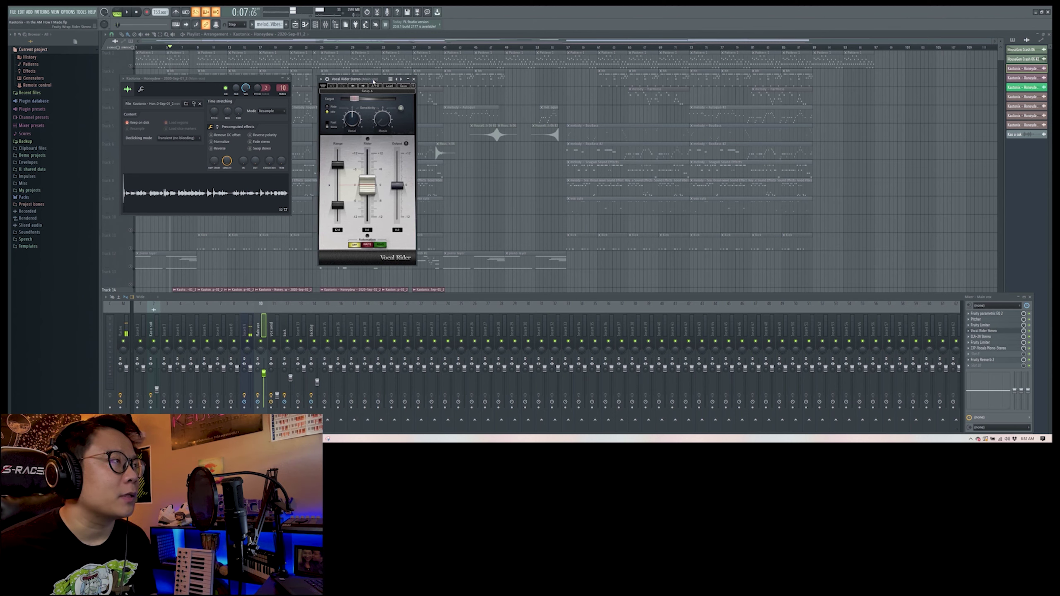
left_click(413, 79)
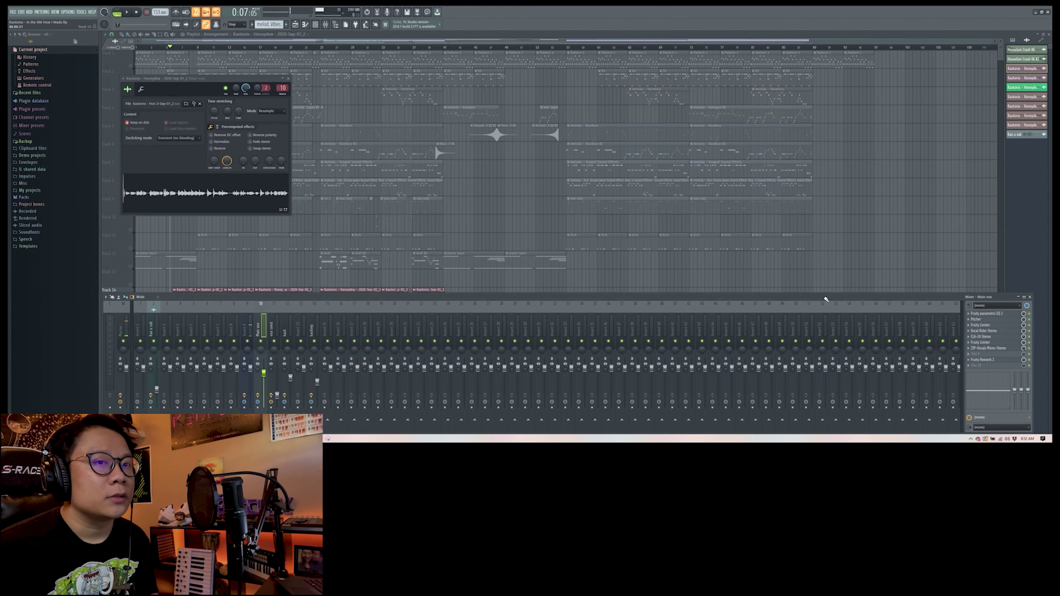
left_click(992, 332)
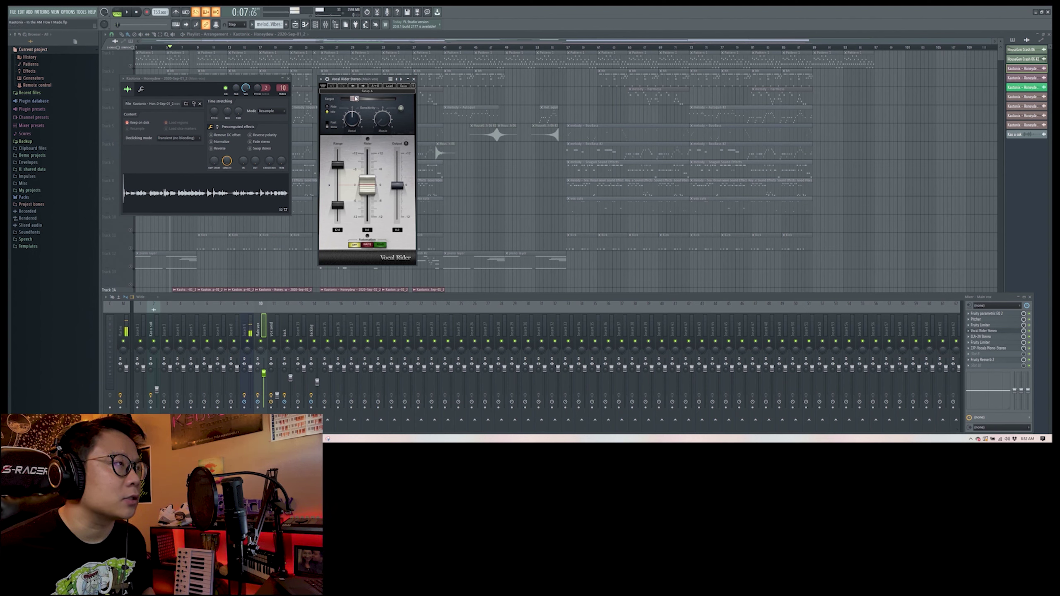
key("space")
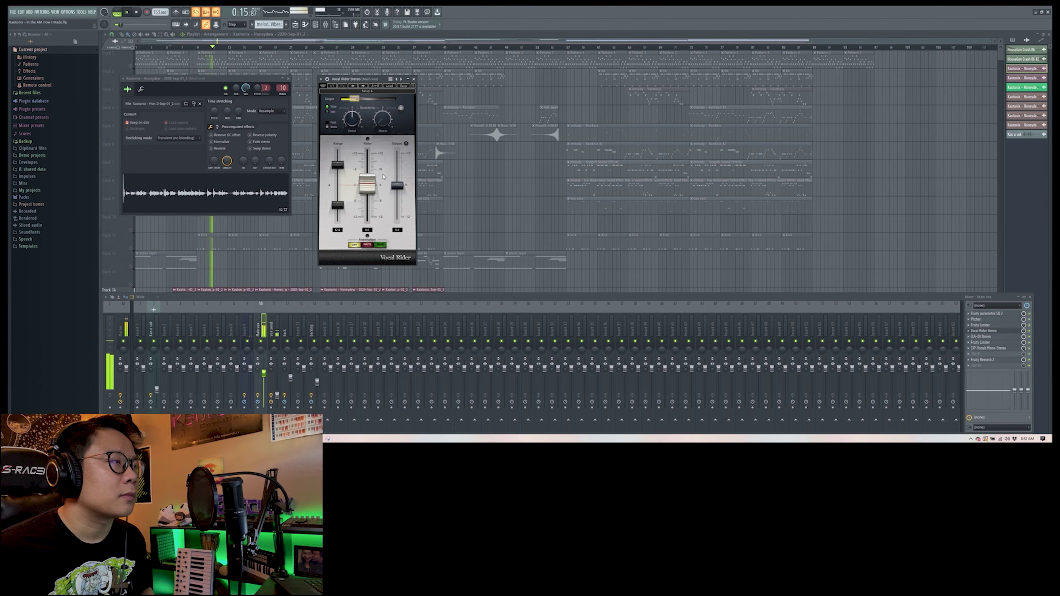
key("space")
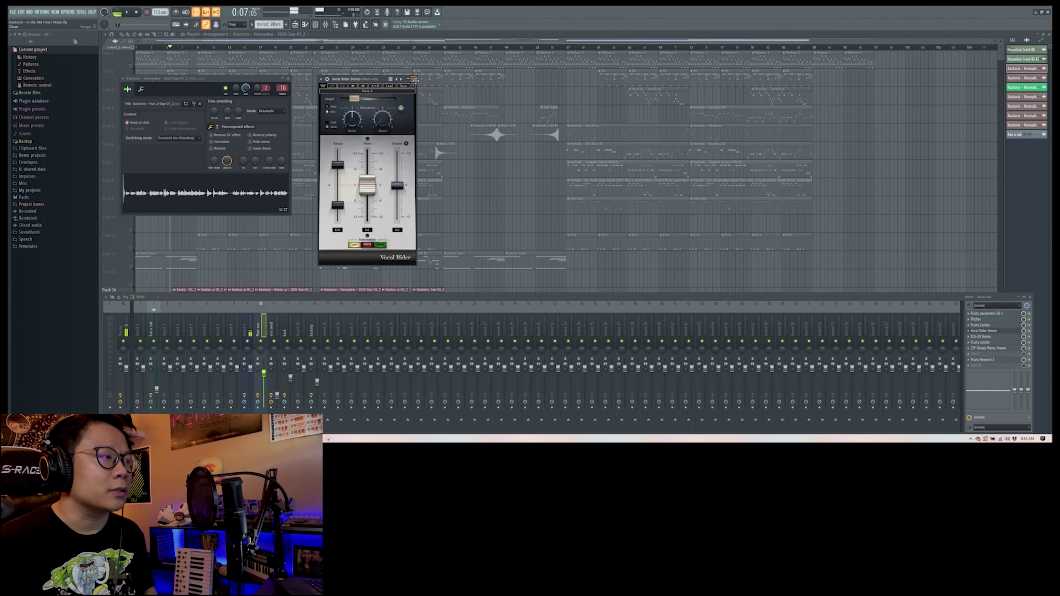
left_click(414, 80)
Glance at the JJP-Vocals effect on the Main vox track and inspect the CLA-2A compressor, clear of the sampler window
left_click(983, 348)
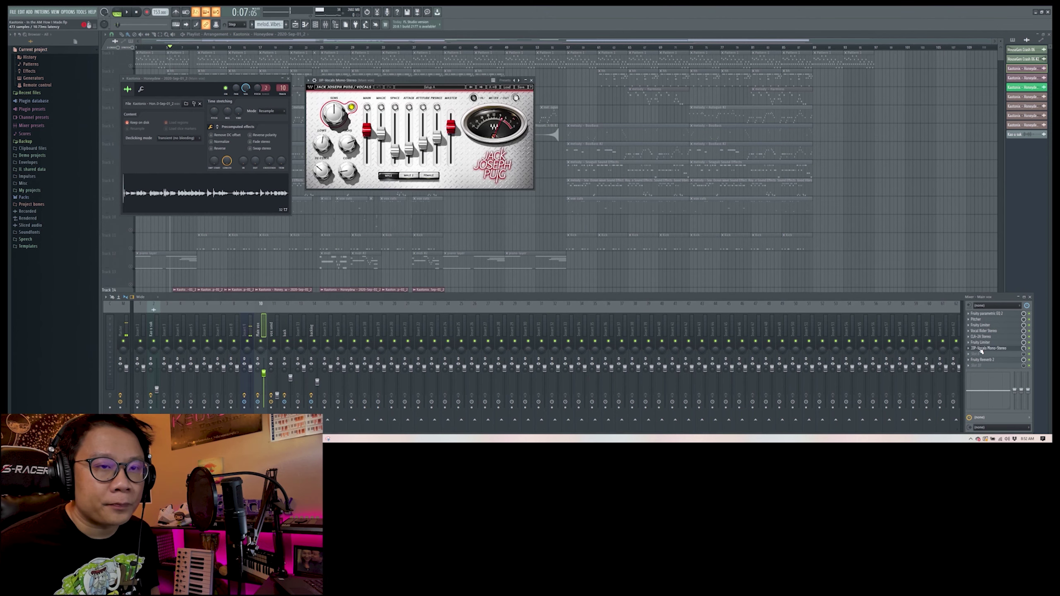
left_click(983, 348)
left_click(984, 337)
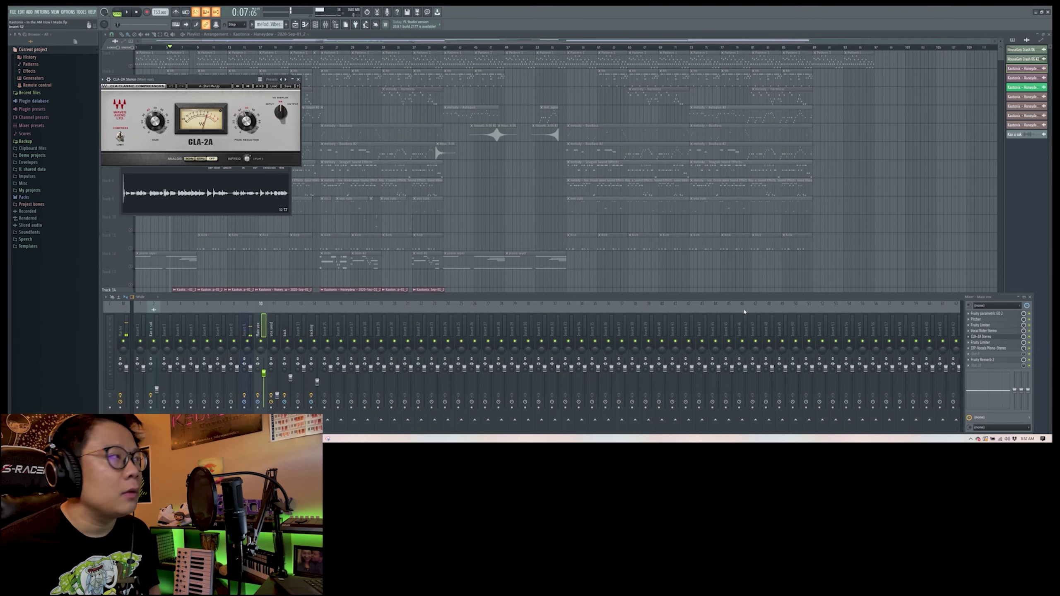
left_click_drag(195, 80, 454, 82)
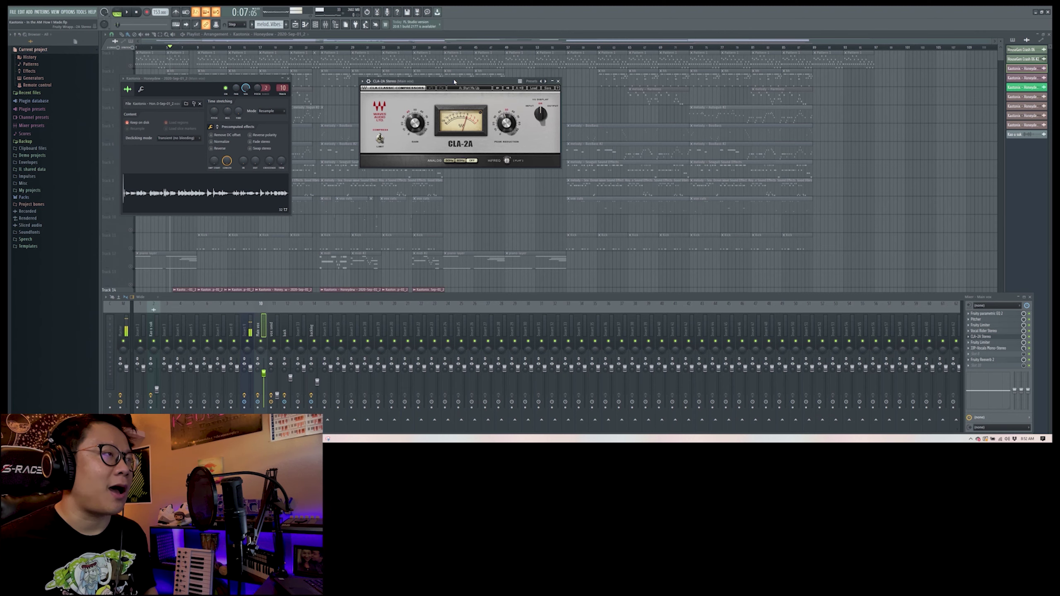
left_click_drag(451, 82, 446, 82)
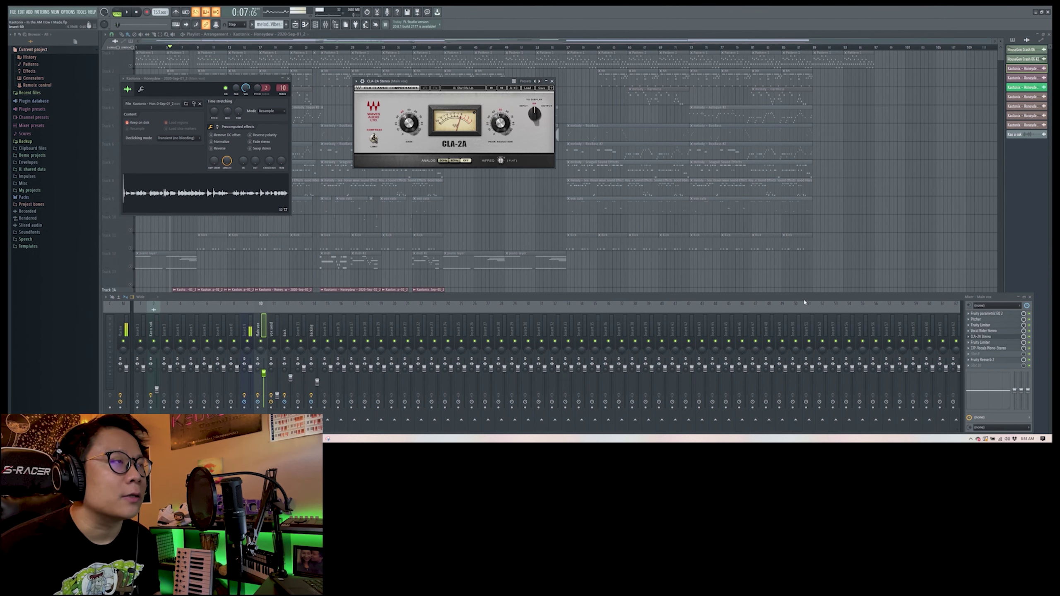
Move the CLA-2A window beside the sampler and play the vocal while watching the compressor's meter
left_click_drag(442, 83, 407, 84)
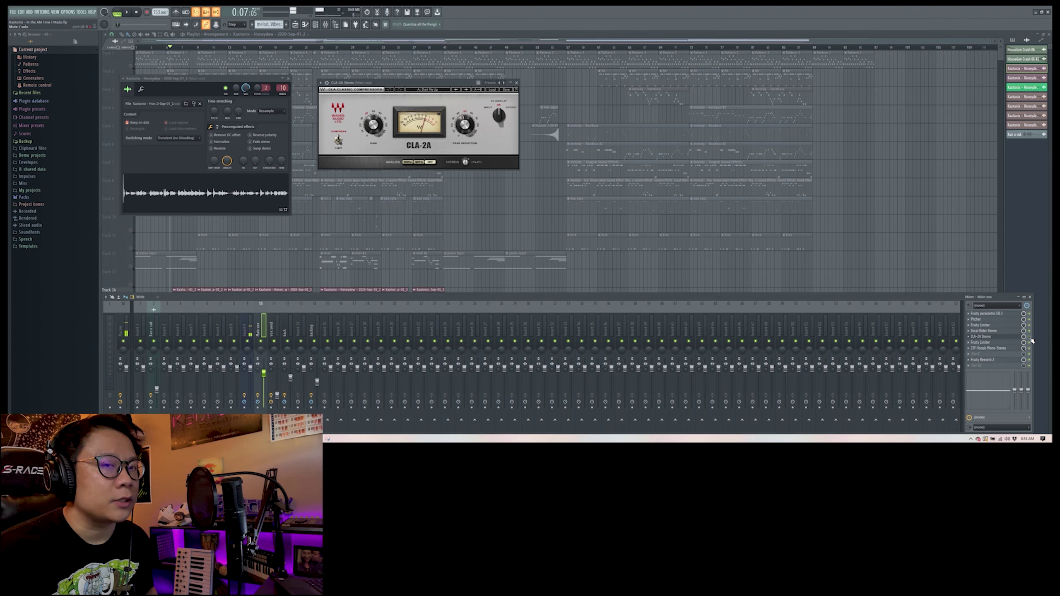
key("space")
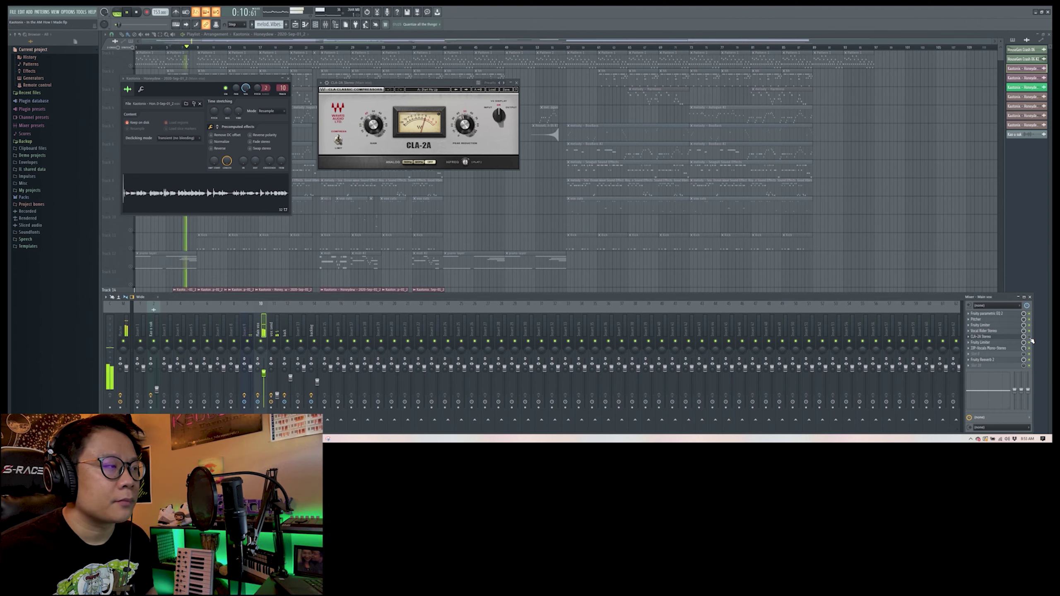
key("space")
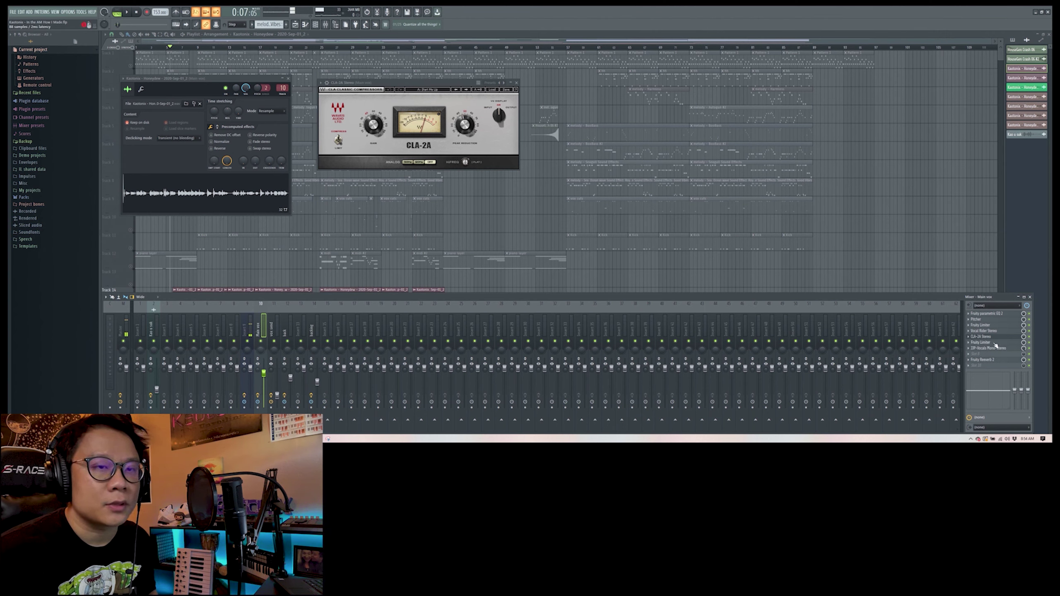
Inspect the second Fruity Limiter on the Main vox track, placed after the CLA-2A, and close it
left_click(986, 343)
left_click(985, 343)
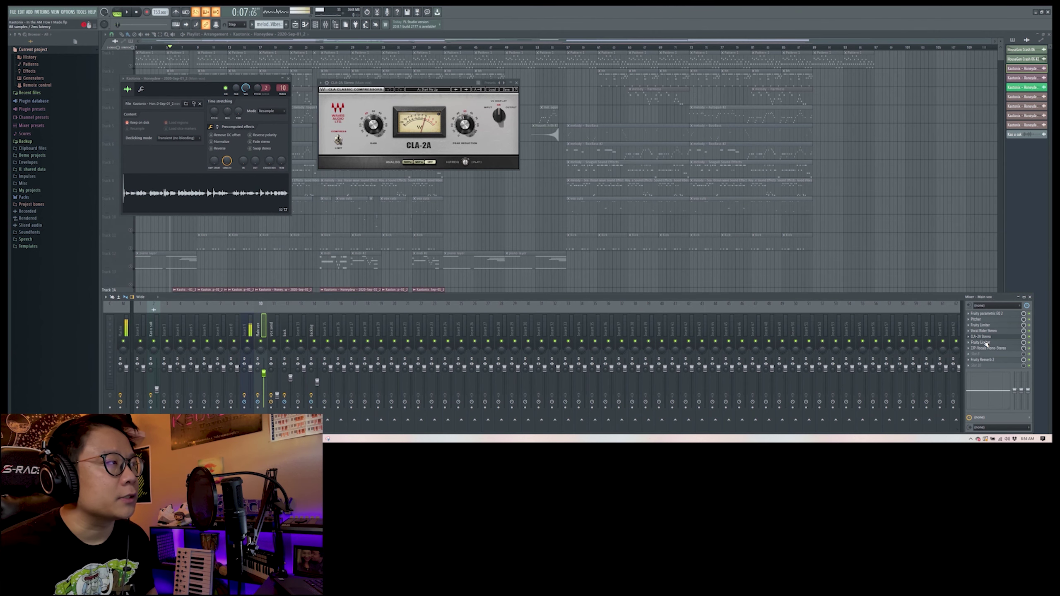
left_click(985, 342)
left_click(341, 109)
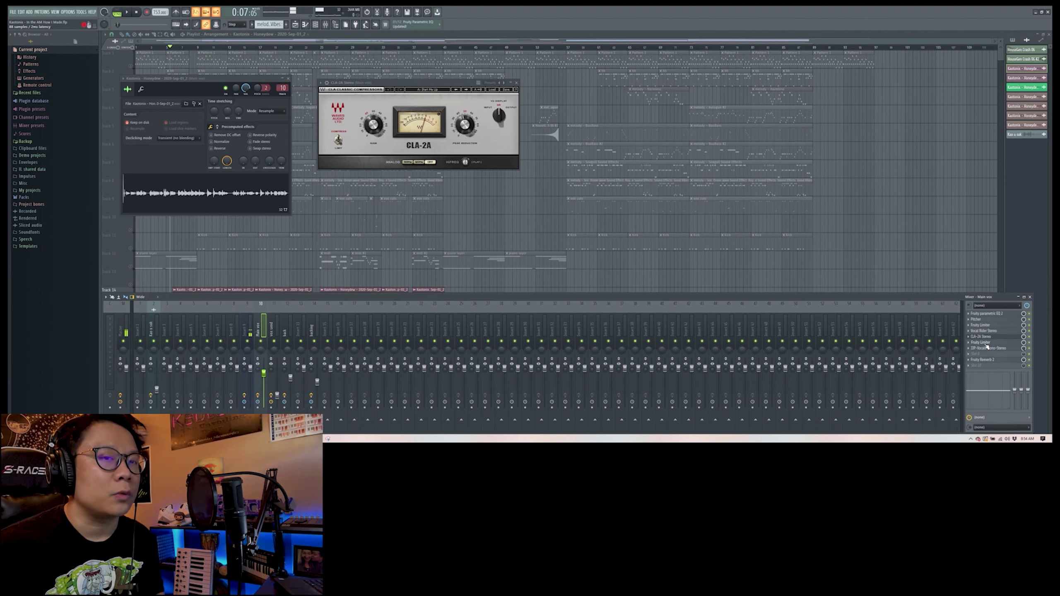
left_click(986, 342)
left_click(986, 343)
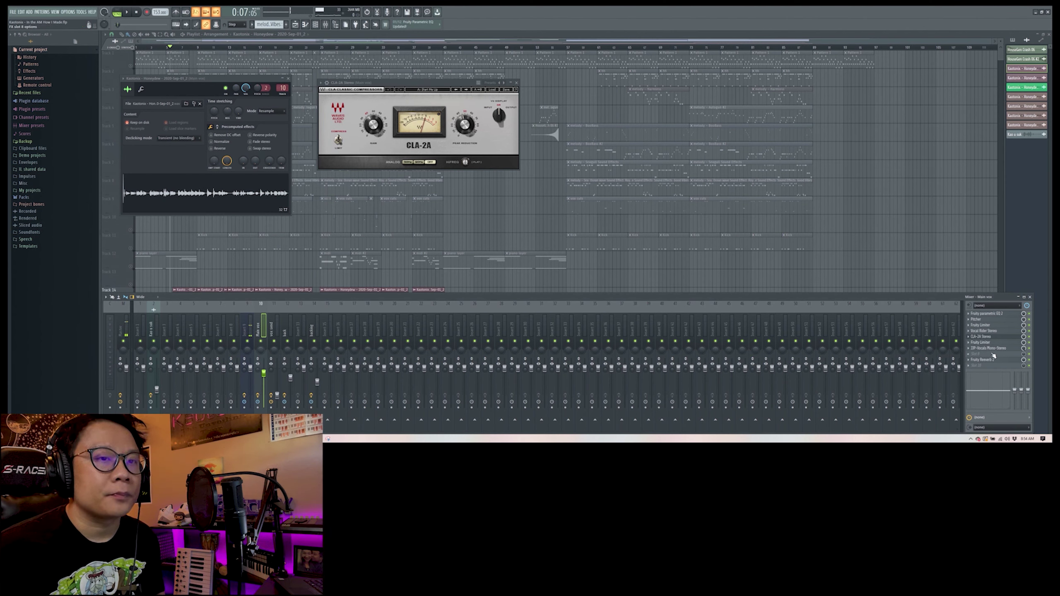
Inspect the JJP-Vocals effect on the Main vox track beside the CLA-2A, and close both effects
left_click(992, 348)
left_click_drag(468, 83, 672, 84)
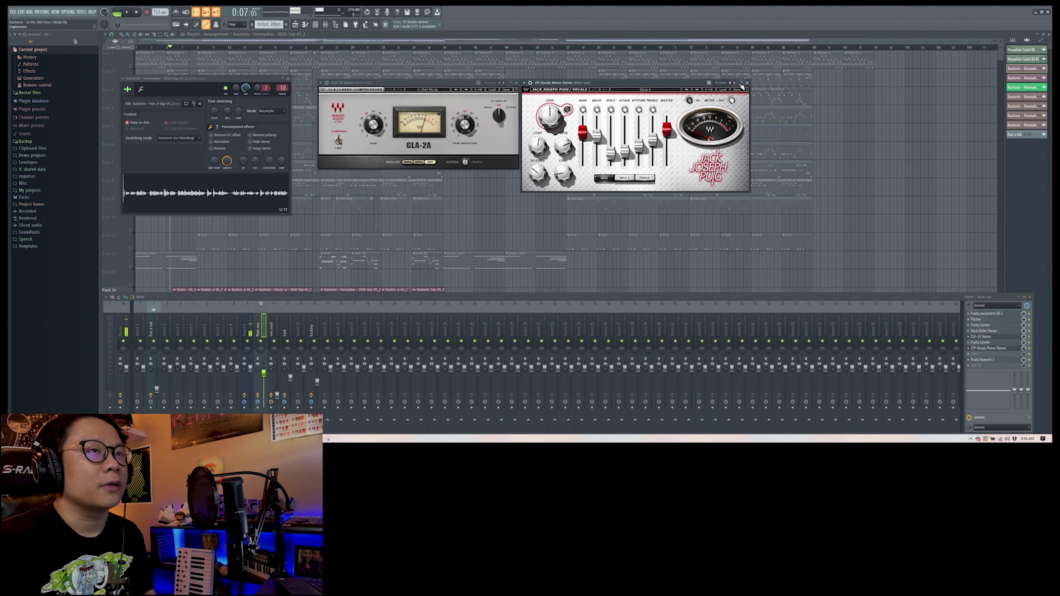
left_click(747, 83)
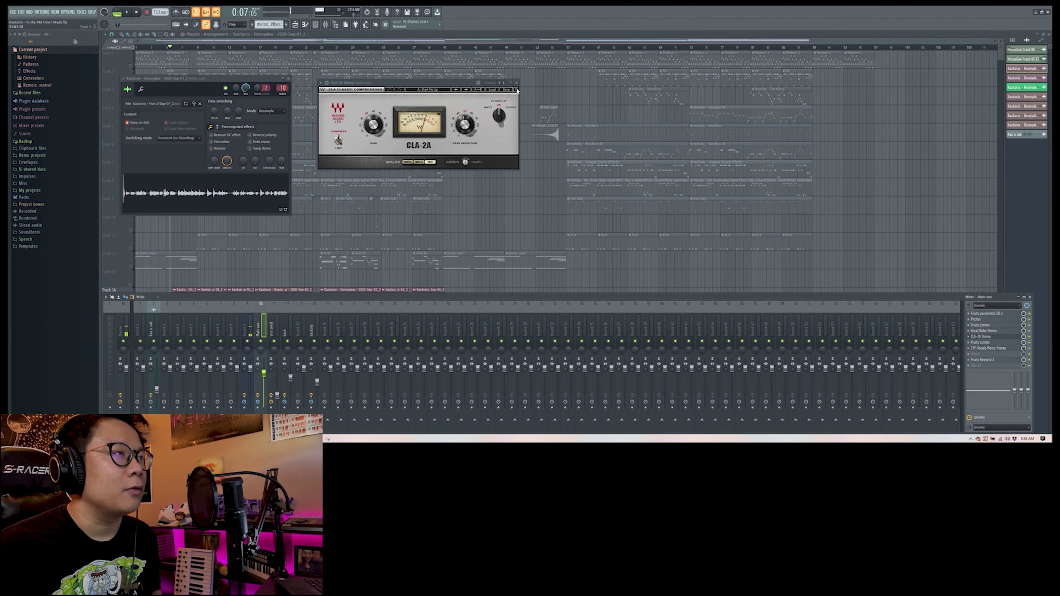
left_click(517, 83)
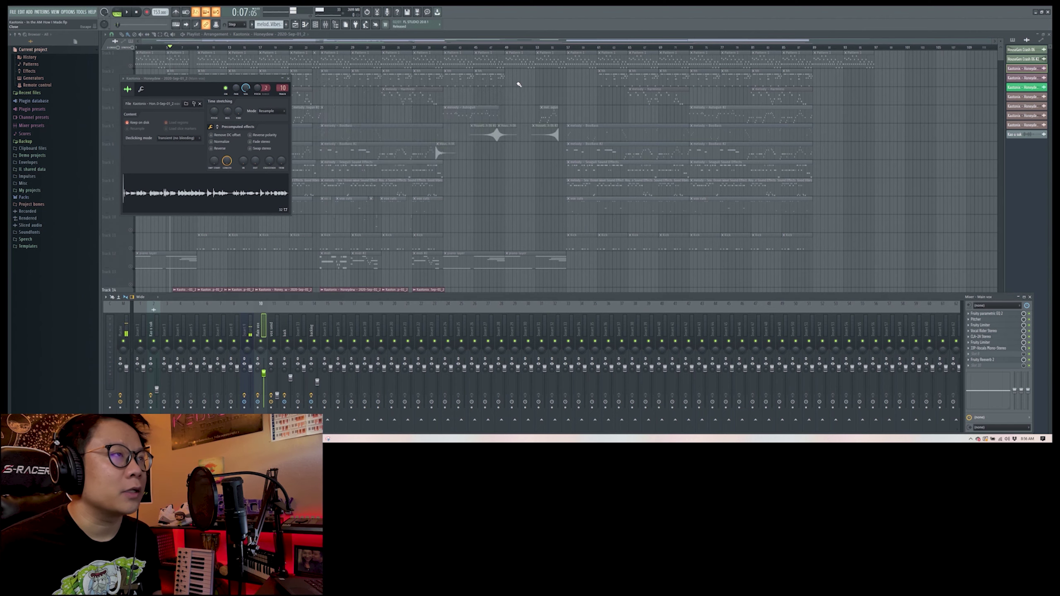
Inspect the Fruity Reeverb 2 effect on the Main vox track, clear of the sampler window, and close it
left_click(992, 361)
left_click_drag(270, 122, 409, 89)
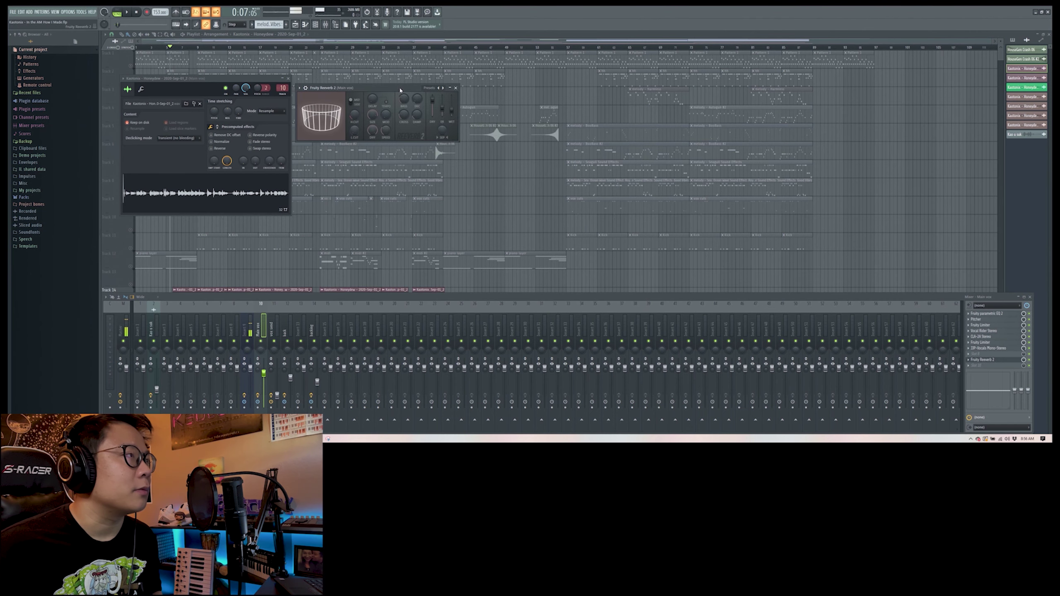
left_click(456, 88)
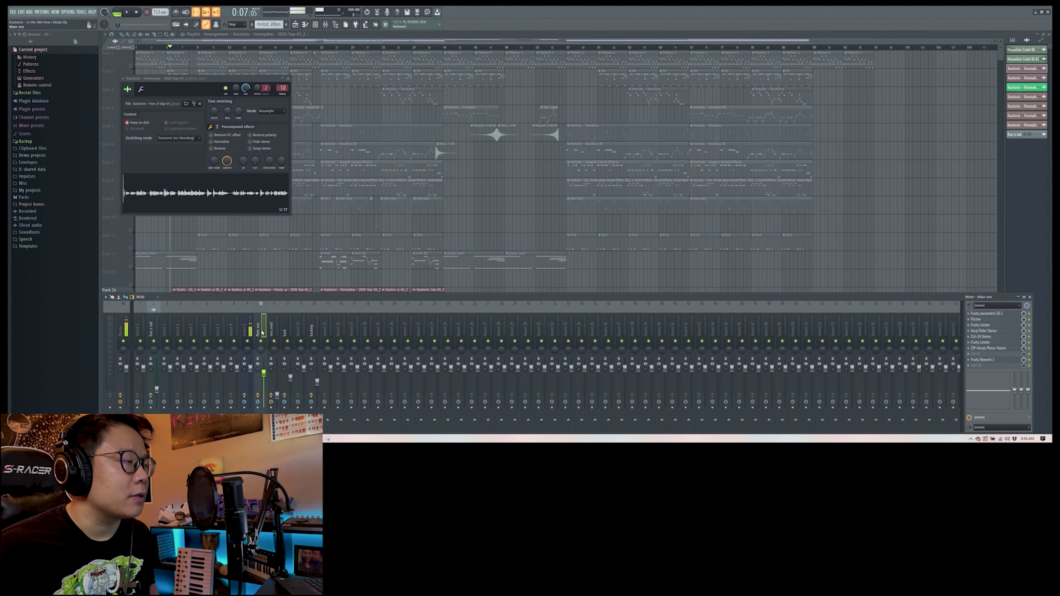
Inspect Little AlterBoy, Fruity Delay 2 and Fruity Parametric EQ 2 on the vox send mixer track, leaving only Little AlterBoy open
left_click(276, 333)
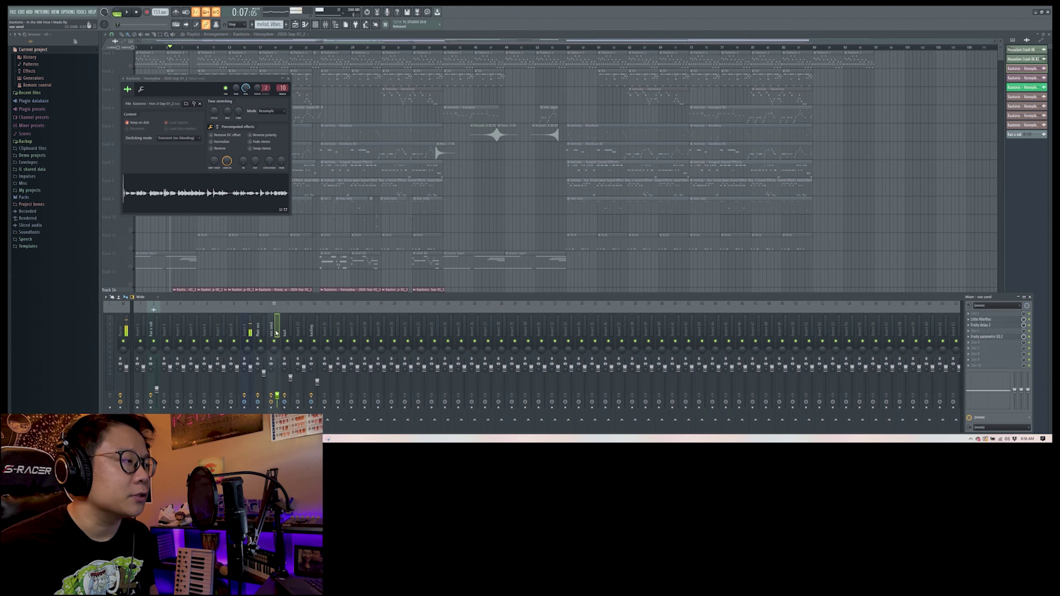
left_click(980, 320)
left_click(984, 326)
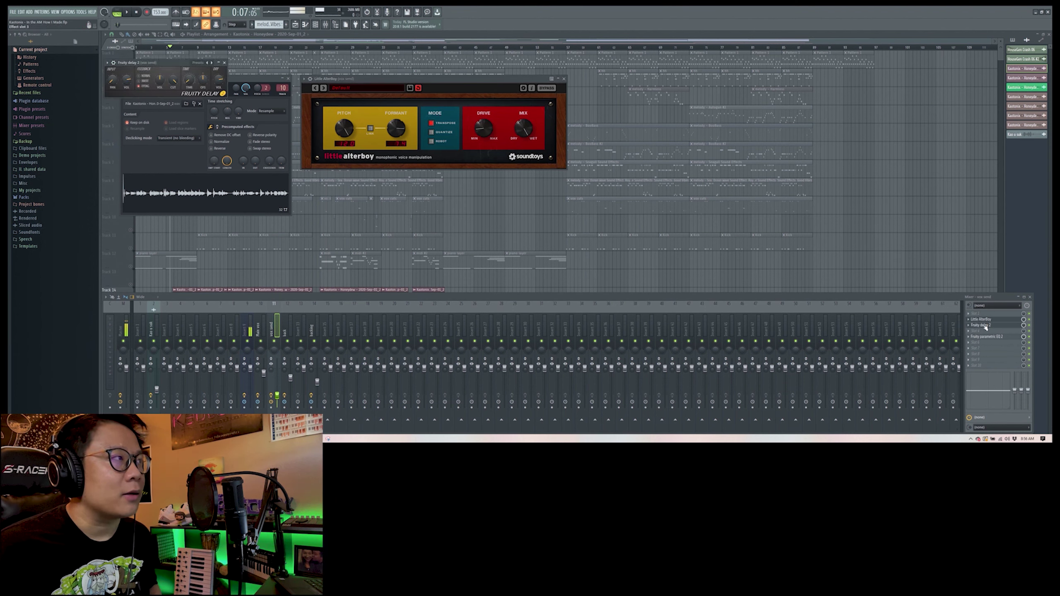
left_click(985, 326)
left_click(969, 325)
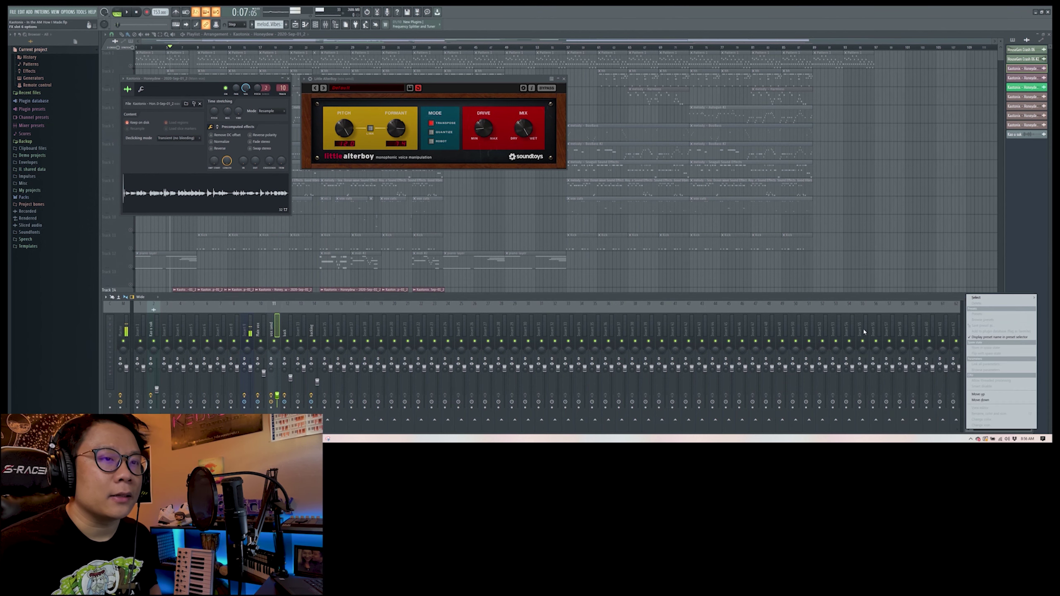
key("Escape")
left_click(989, 337)
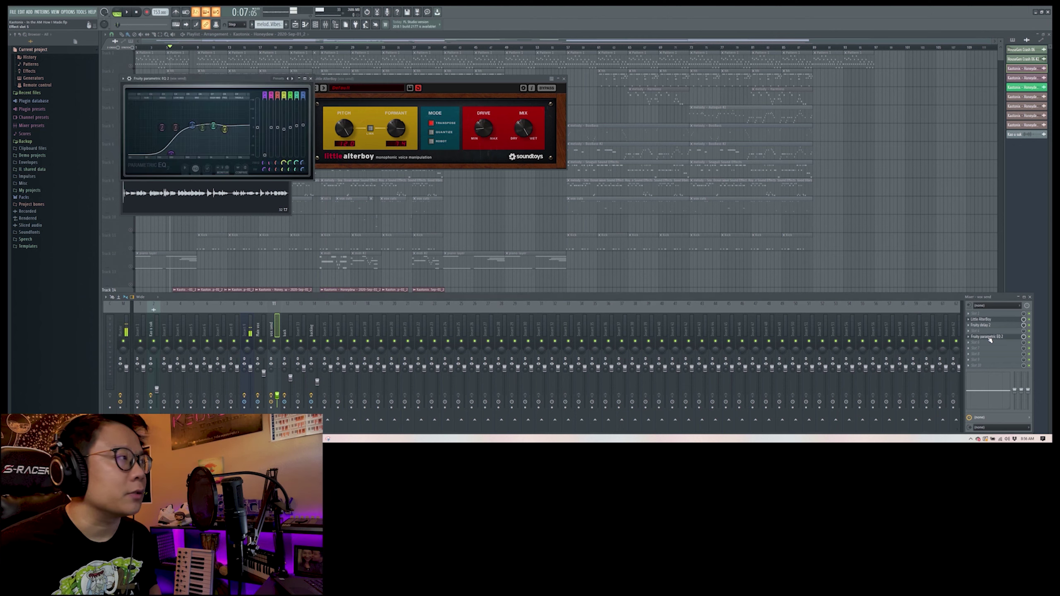
left_click(989, 339)
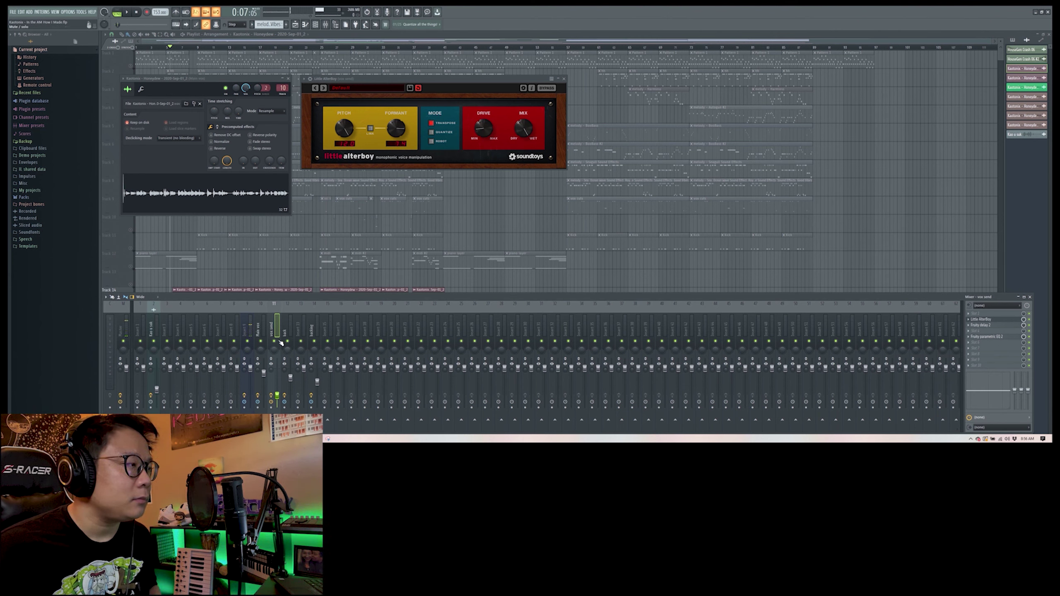
Audition the vox send with the vocal by raising its level during playback, and lower the level back down
key("space")
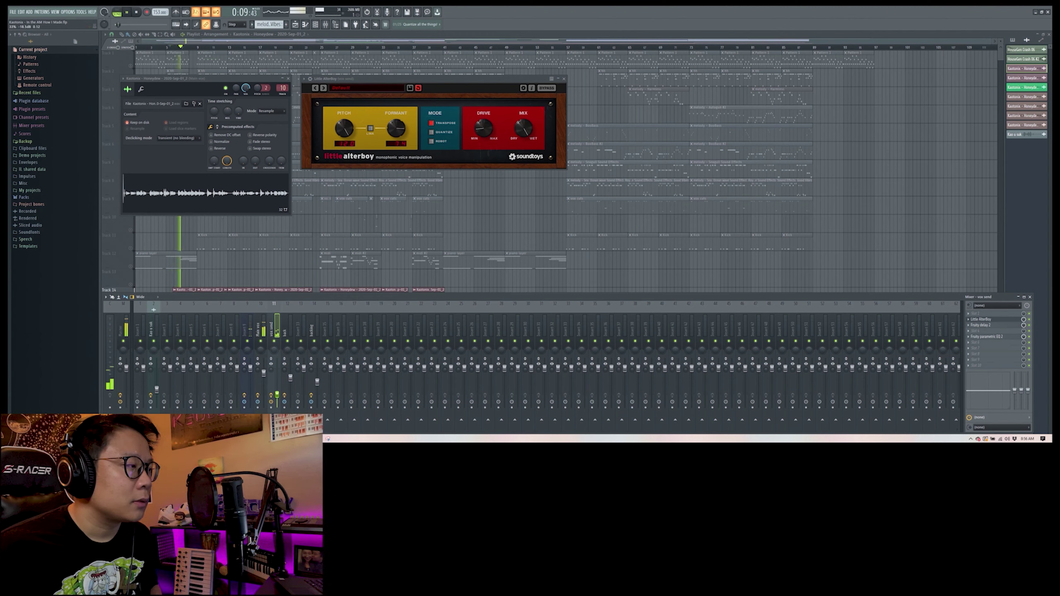
left_click_drag(277, 390, 279, 378)
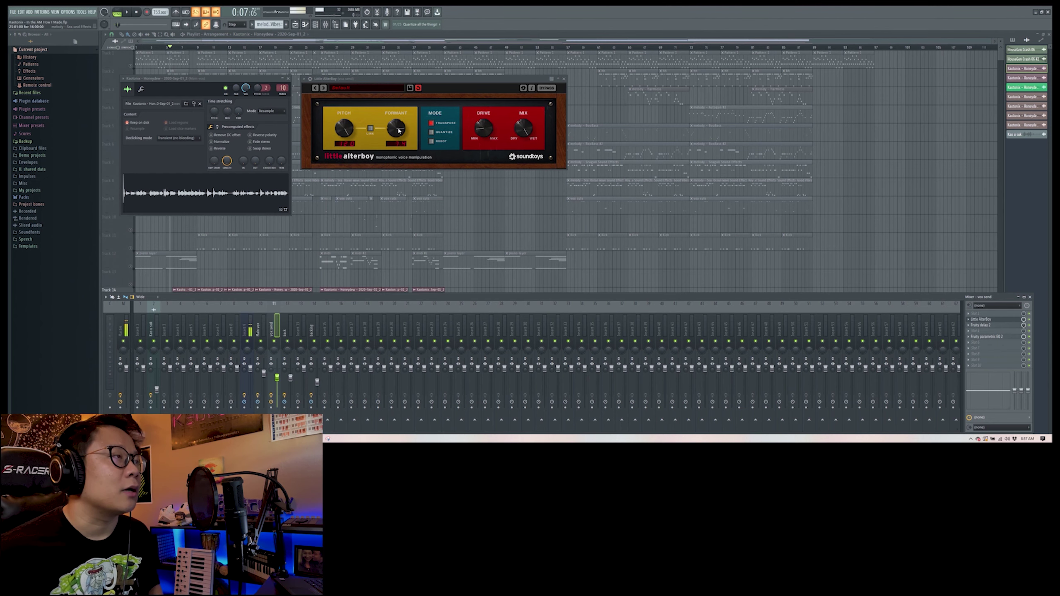
key("space")
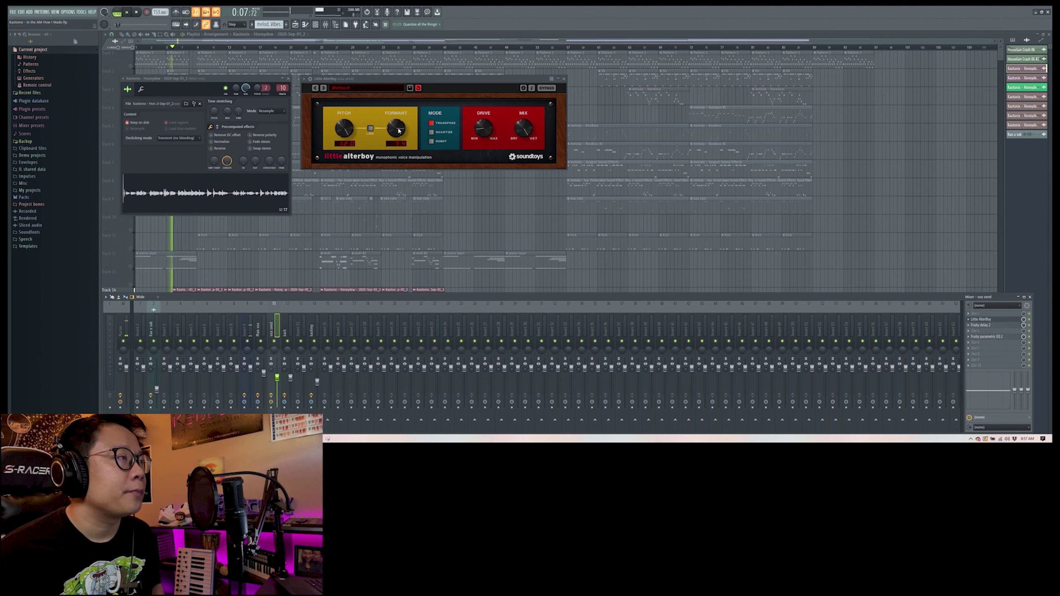
mouse_move(393, 145)
left_mouse_down()
mouse_move(390, 191)
mouse_move(385, 130)
left_mouse_up()
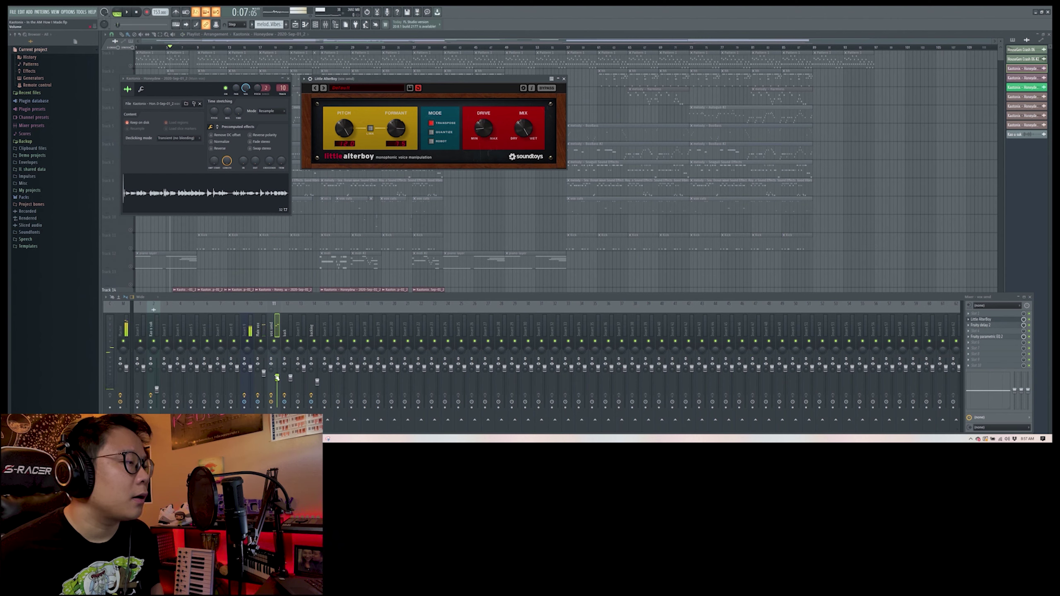
left_click_drag(277, 378, 276, 402)
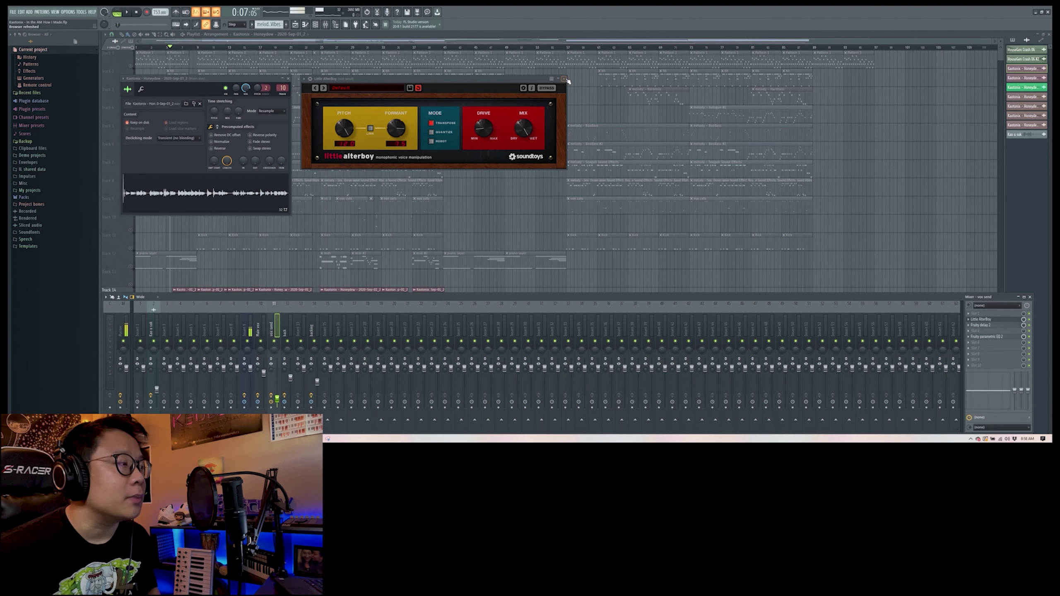
Close the open plugin windows and mixer, solo Track 19 in the playlist, and play it
key("F12")
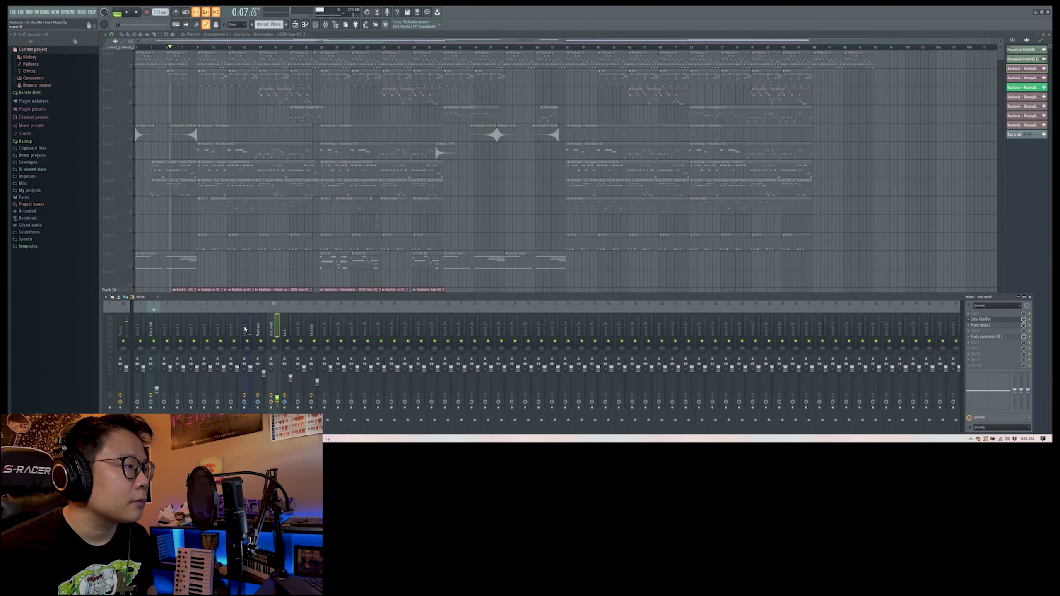
key("F9")
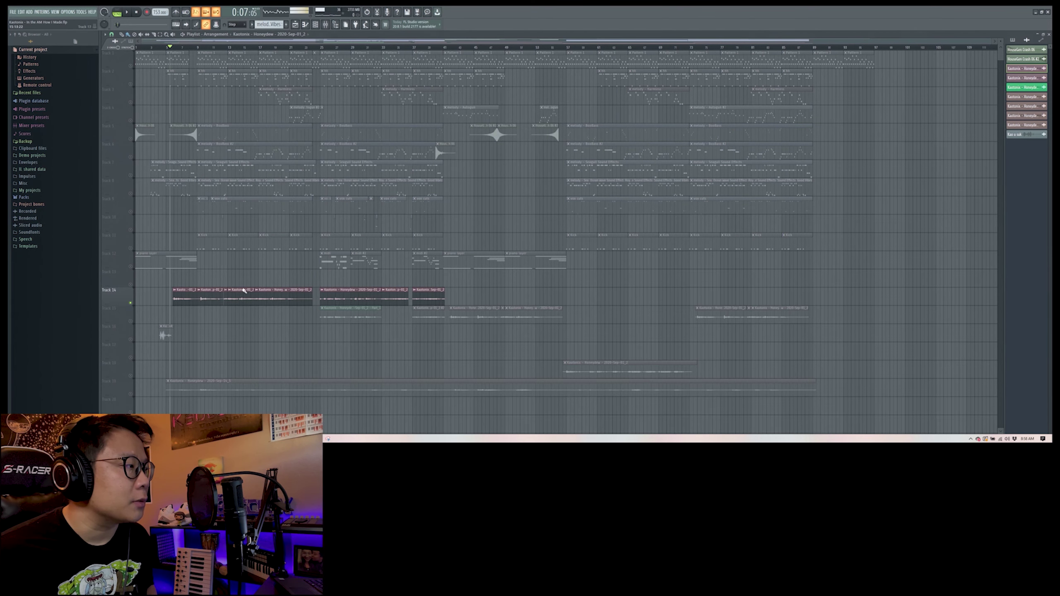
left_click(131, 395)
key("space")
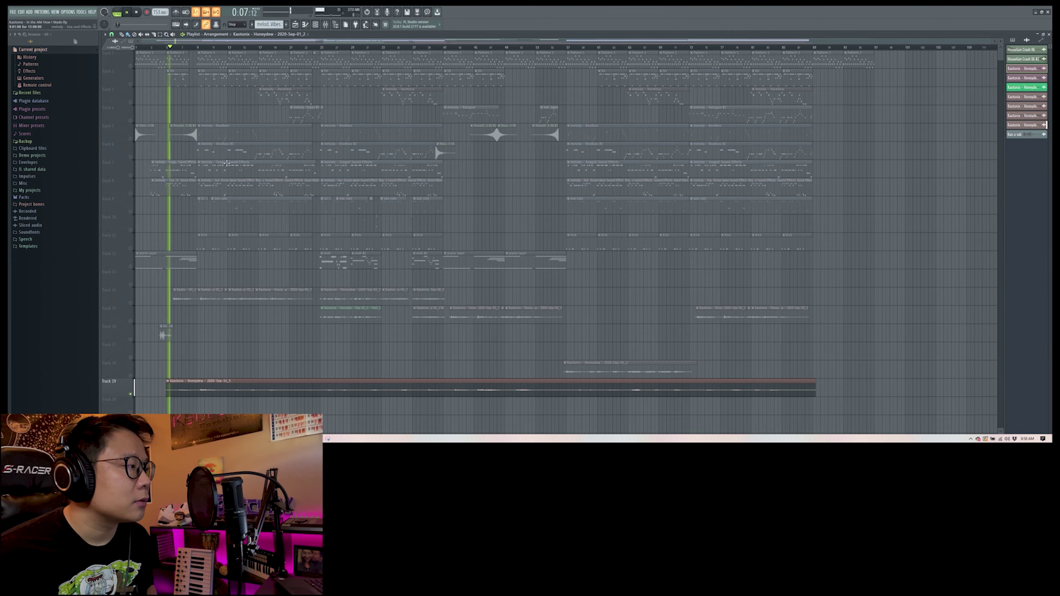
Inspect PanMan and Fruity Flanger on the mixer track after vox send during Track 19 playback, and close both effects
left_click(328, 26)
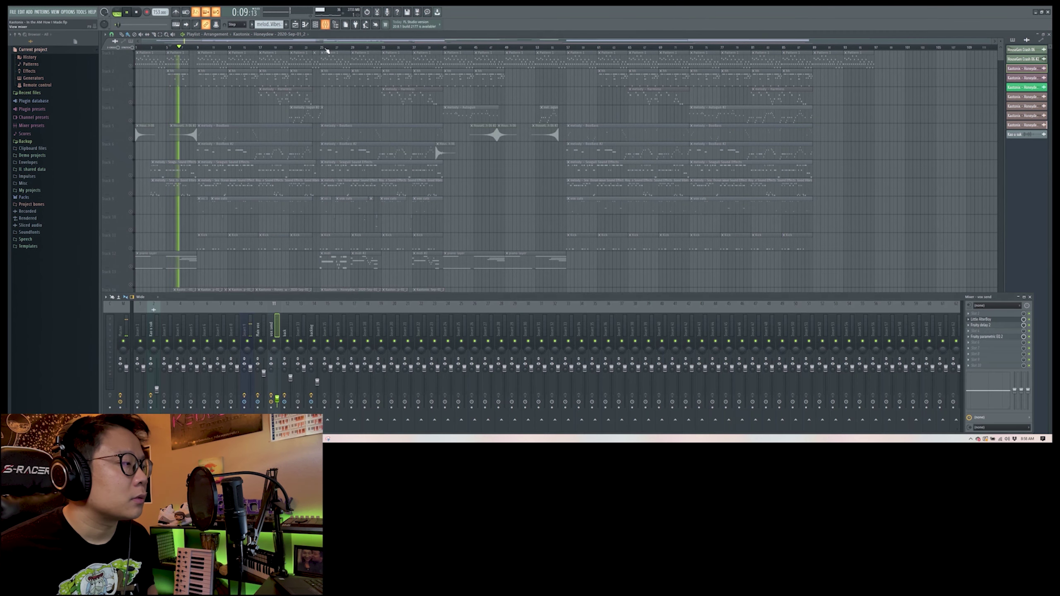
left_click(293, 328)
left_click(981, 337)
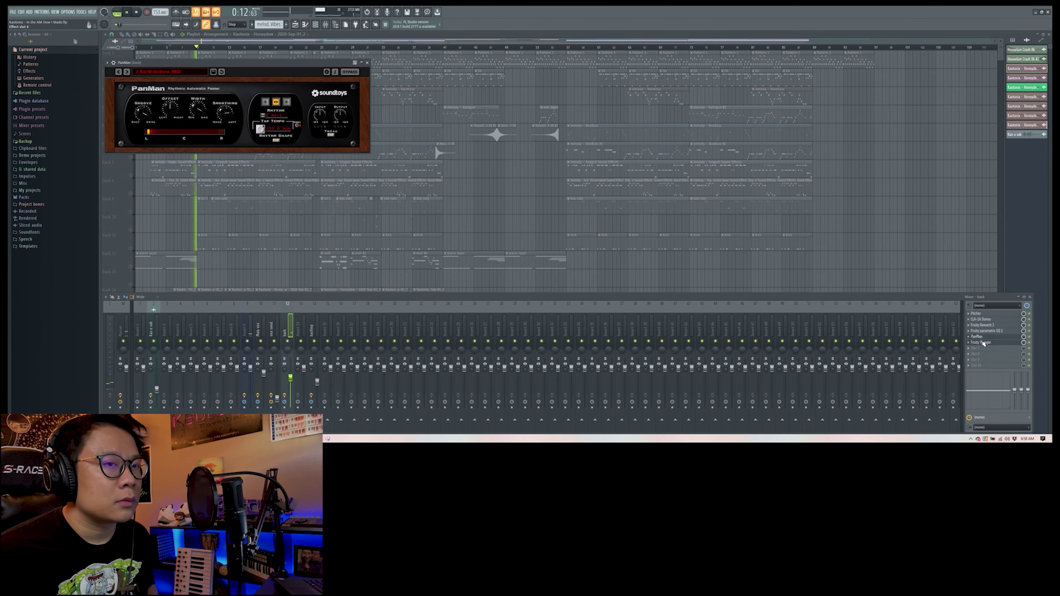
left_click(984, 343)
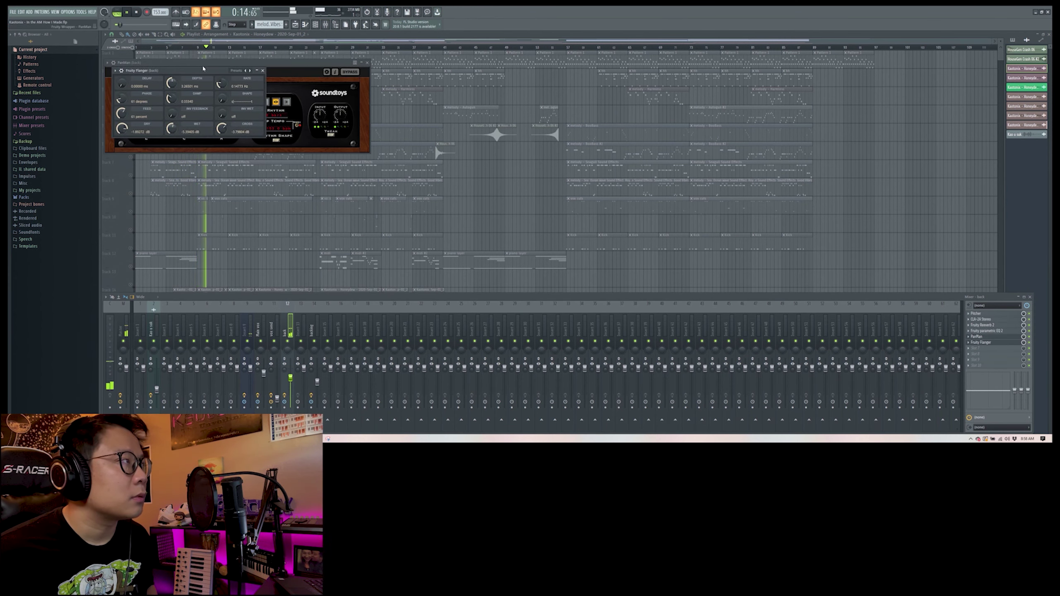
left_click_drag(203, 68, 467, 59)
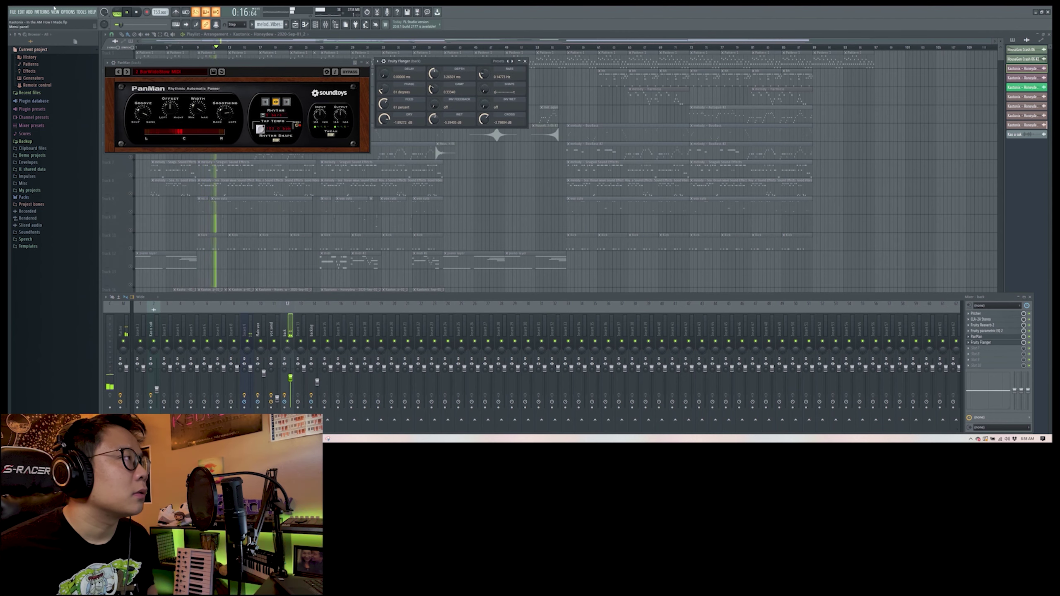
key("space")
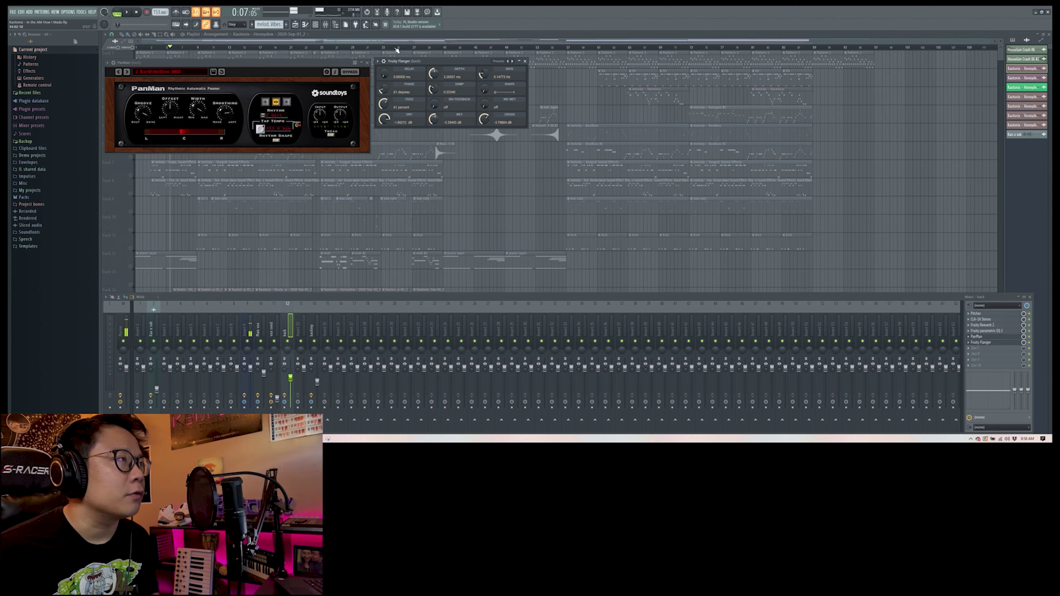
left_click(525, 61)
left_click(367, 63)
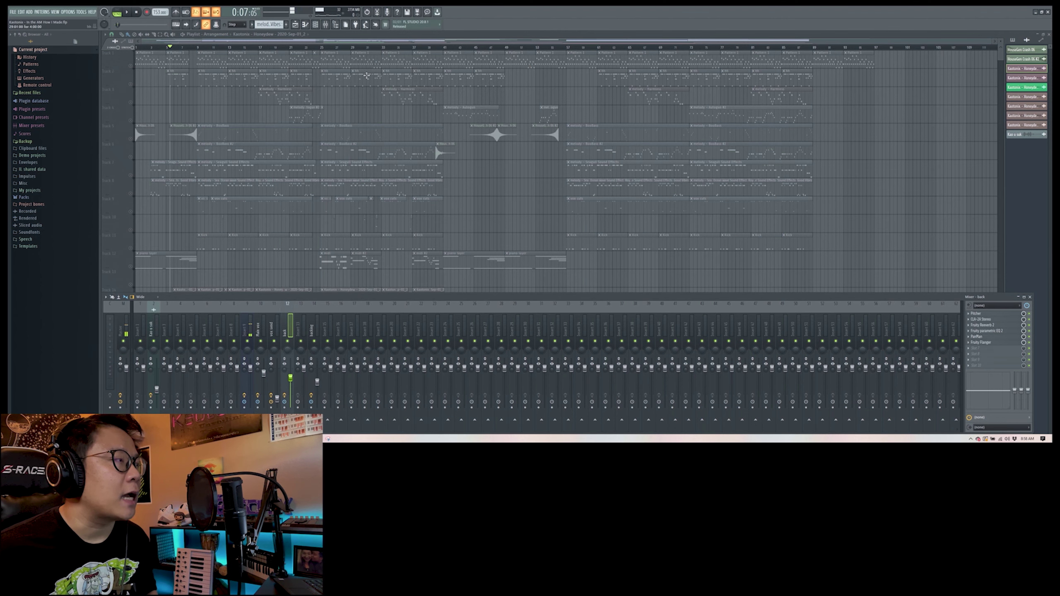
Return to the full playlist, enable Track 14 alongside Track 19, and play both vocal tracks together
key("F9")
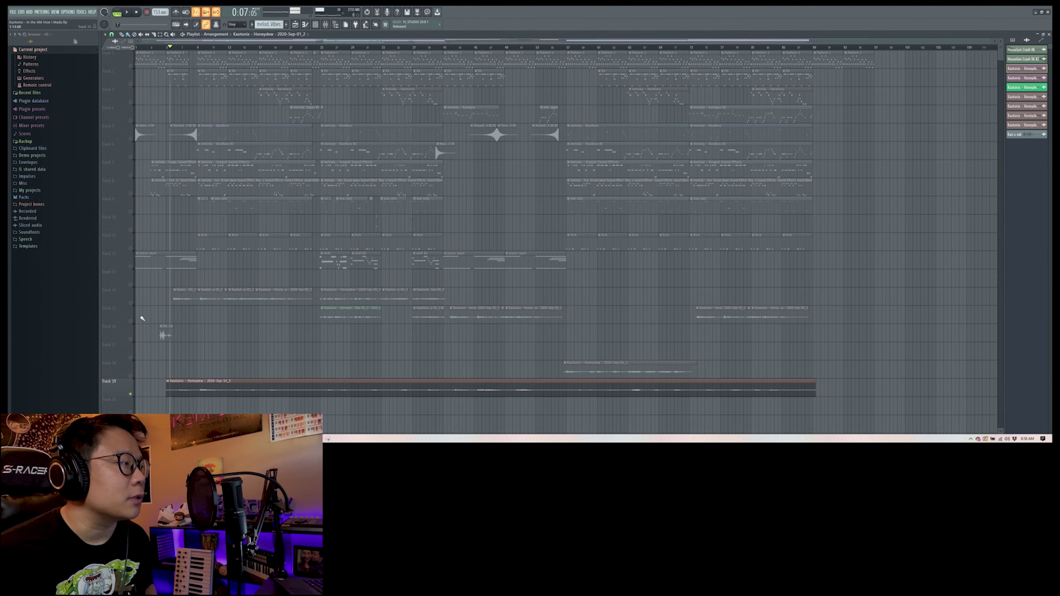
left_click(131, 297)
key("space")
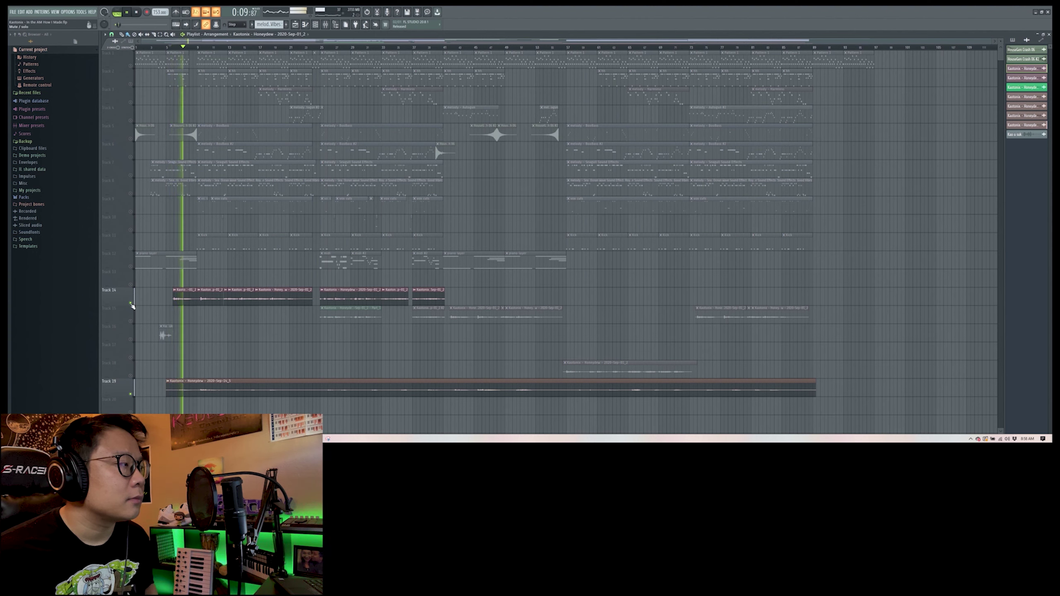
key("space")
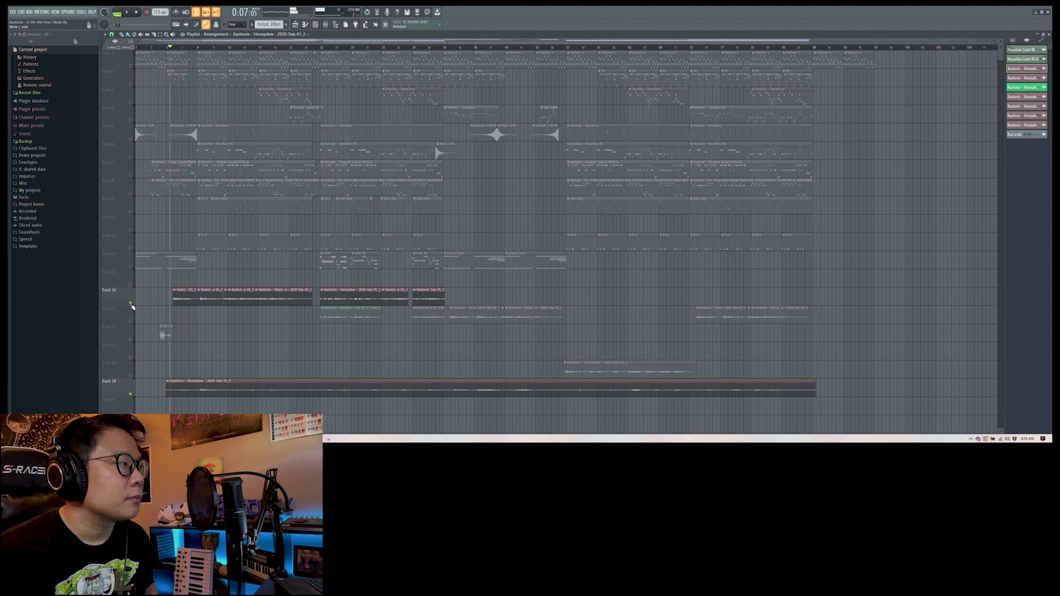
Unmute all playlist tracks and move the playhead to bar 9
right_click(130, 248)
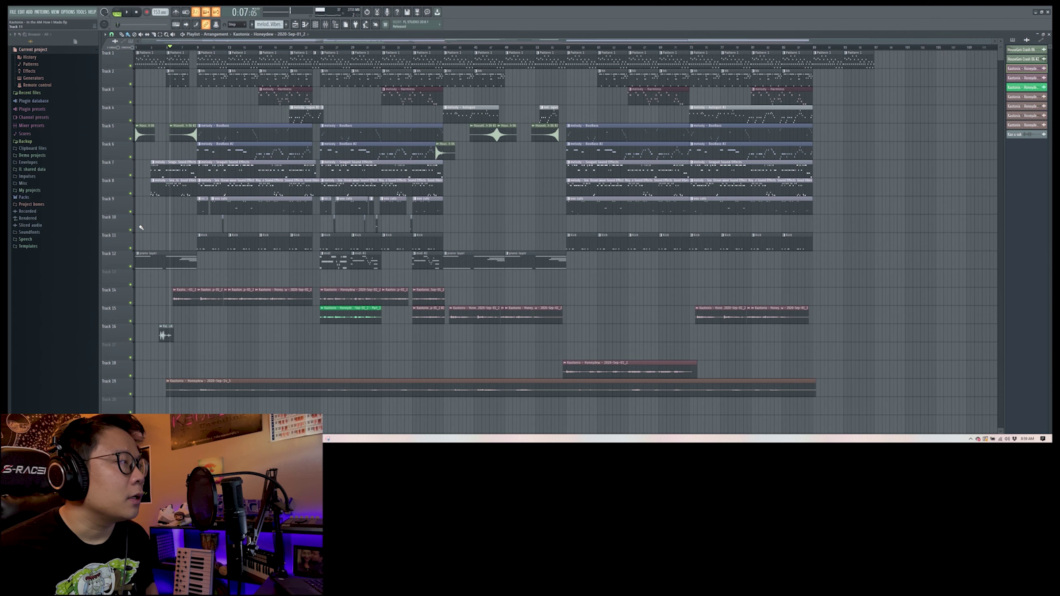
left_click(198, 47)
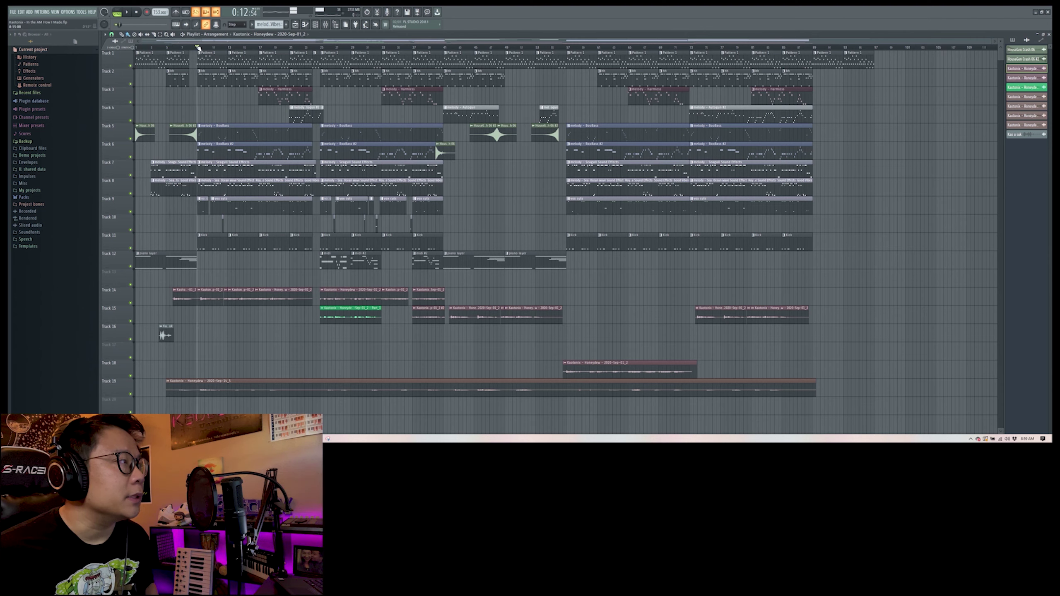
Mute the vocals on Track 14 and Track 19 and play the remaining arrangement from bar 9
left_click(130, 303)
left_click(130, 395)
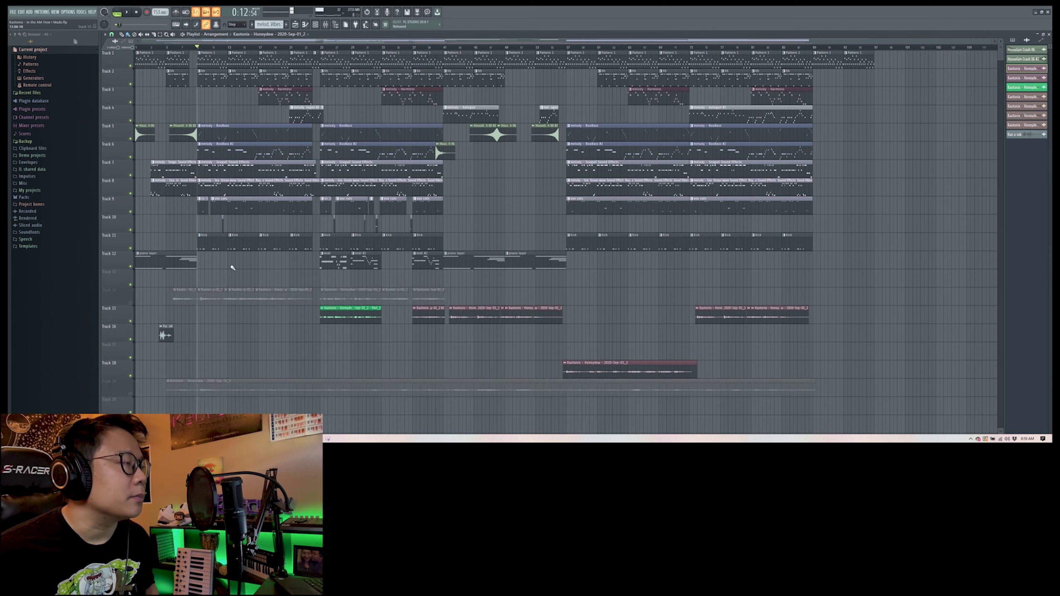
key("space")
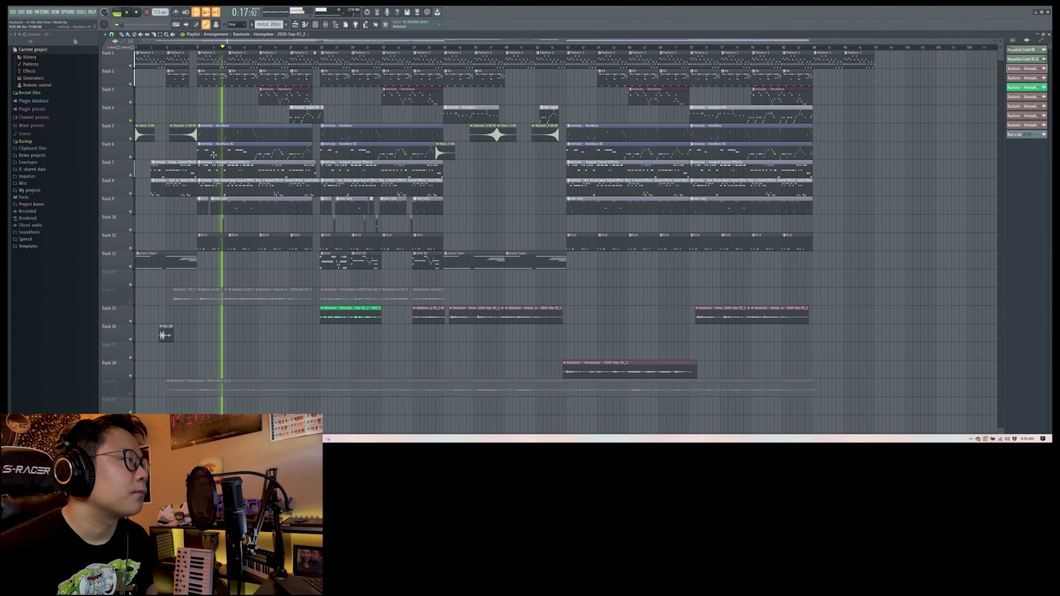
key("space")
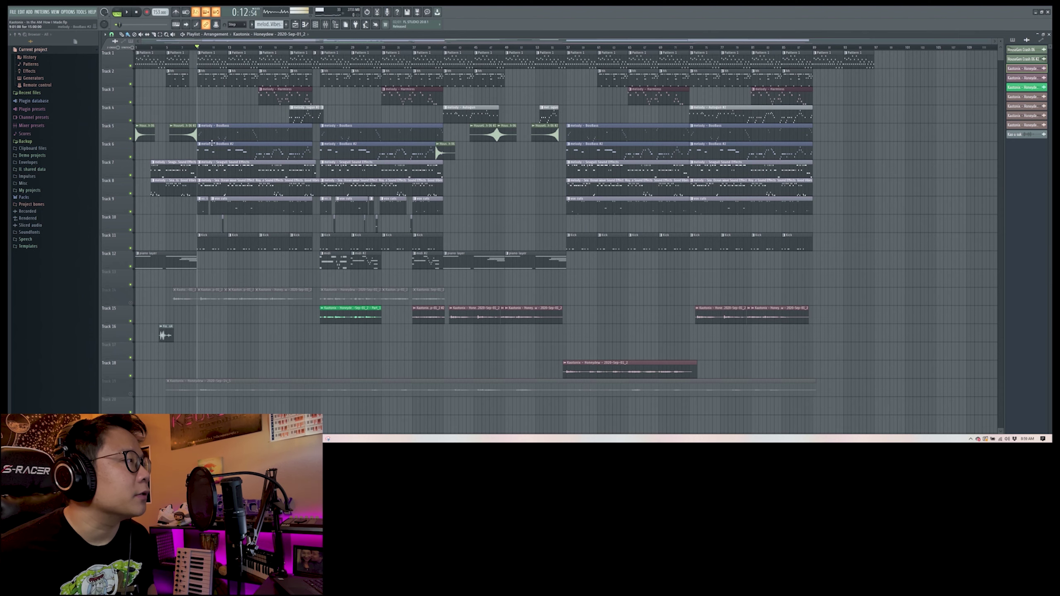
Look at the notes of the BooBass pattern on Track 5, solo that track, and play it from about bar 12
double_click(287, 138)
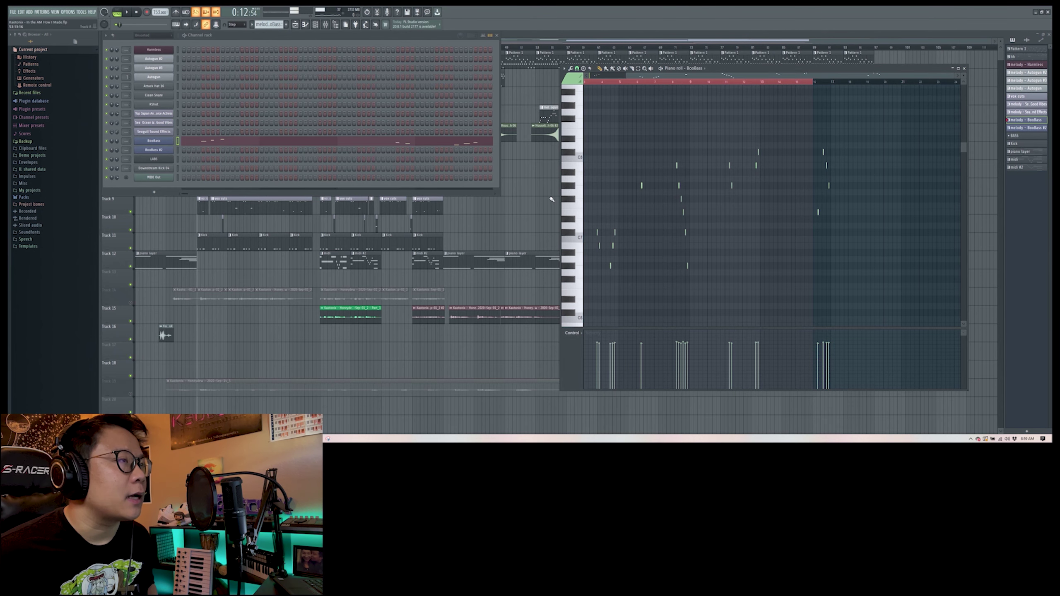
left_click(168, 222)
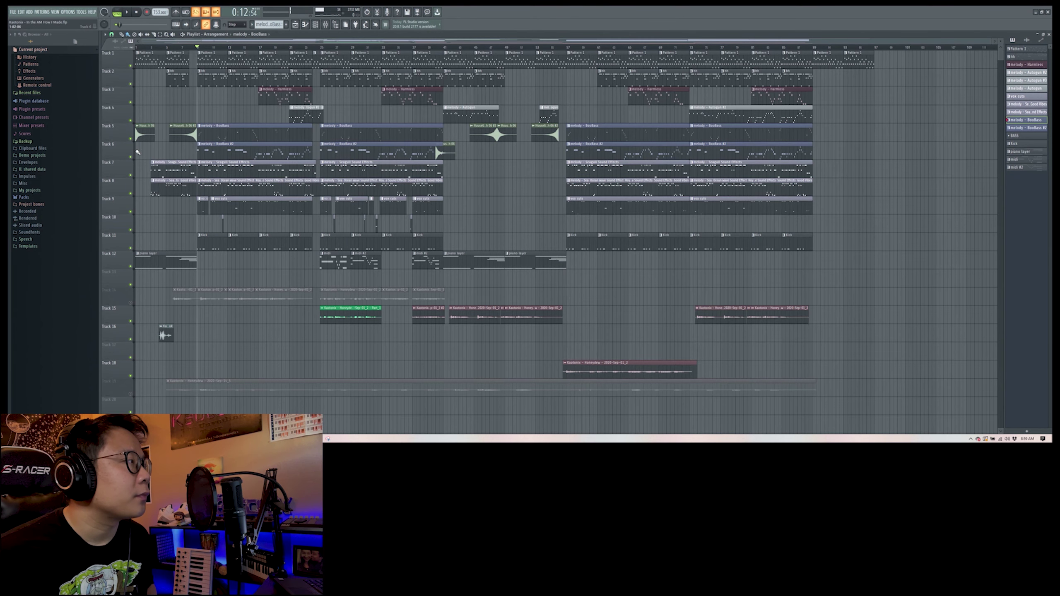
right_click(134, 142)
key("space")
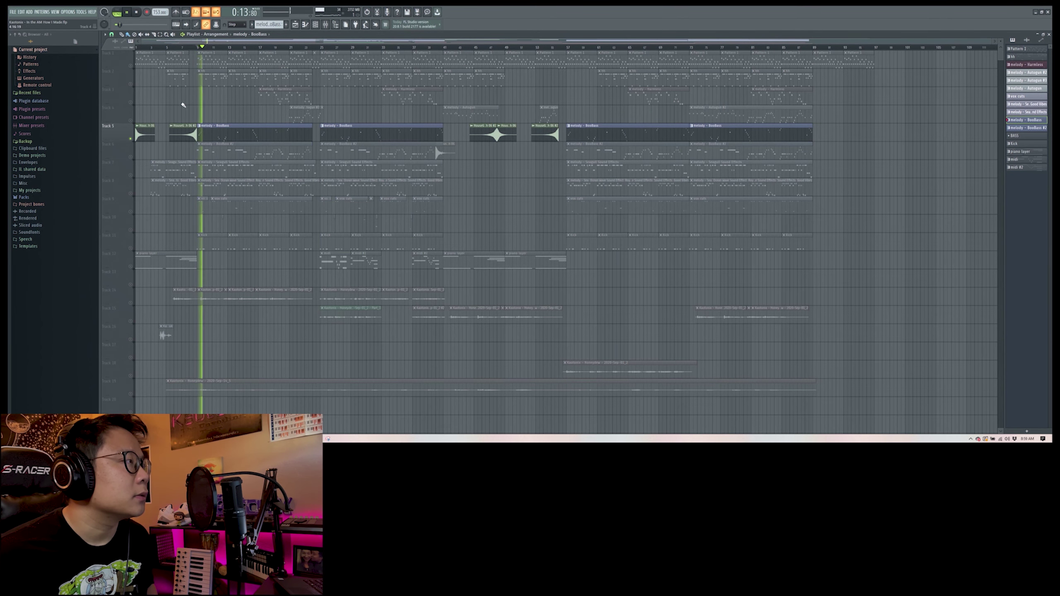
left_click(220, 46)
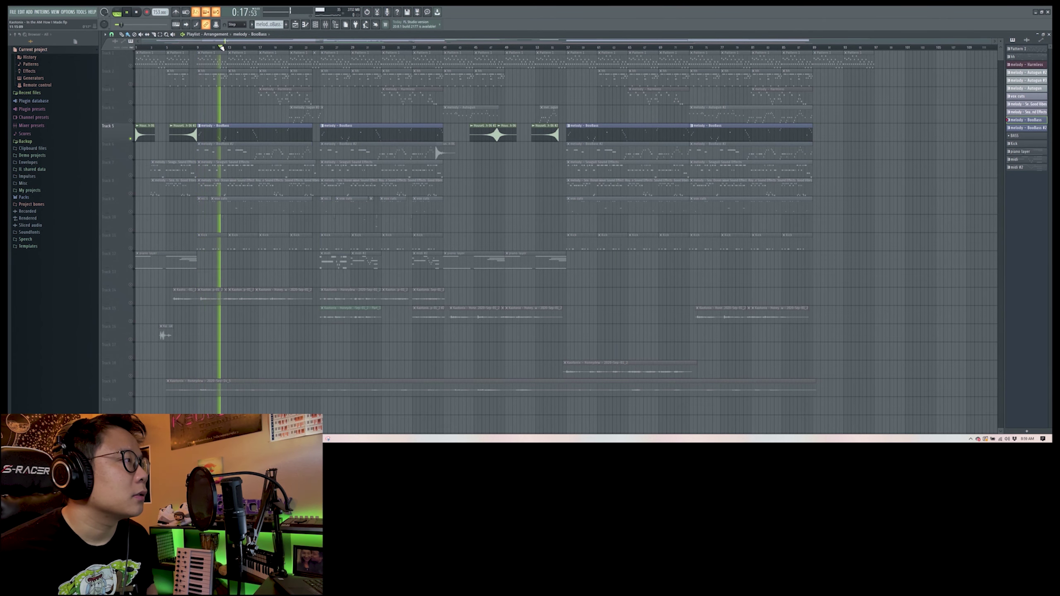
key("space")
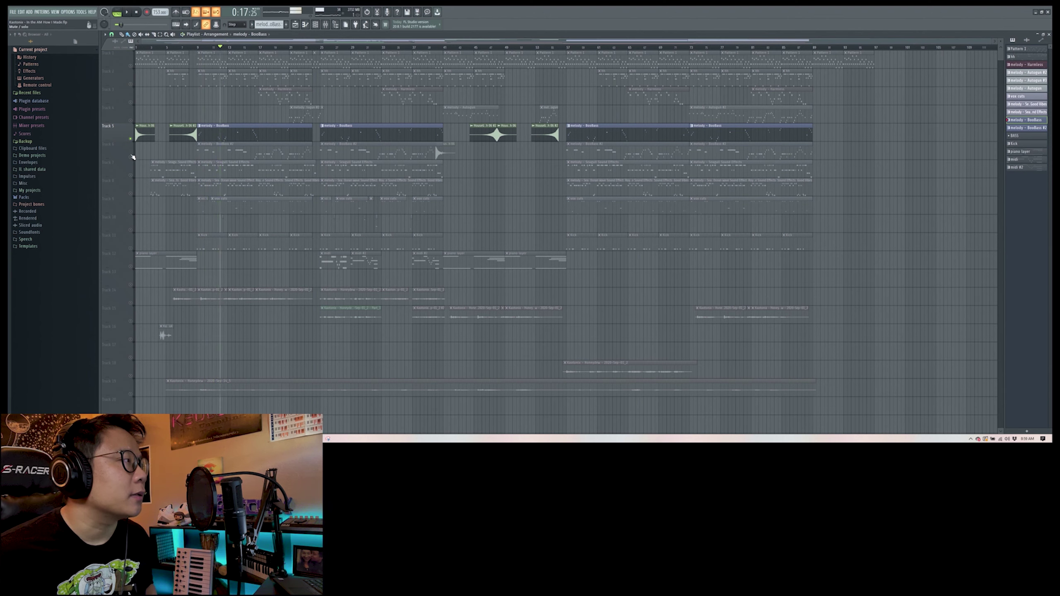
Solo Track 6, play its BooBass #2 pattern from bar 9, and bring all tracks back
right_click(131, 138)
right_click(130, 157)
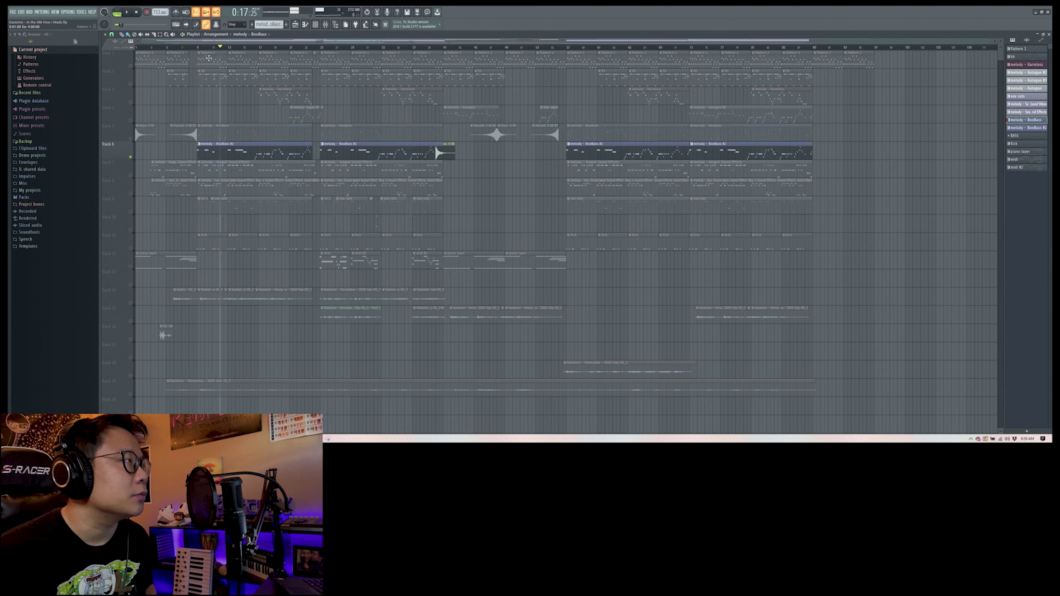
left_click(199, 49)
key("space")
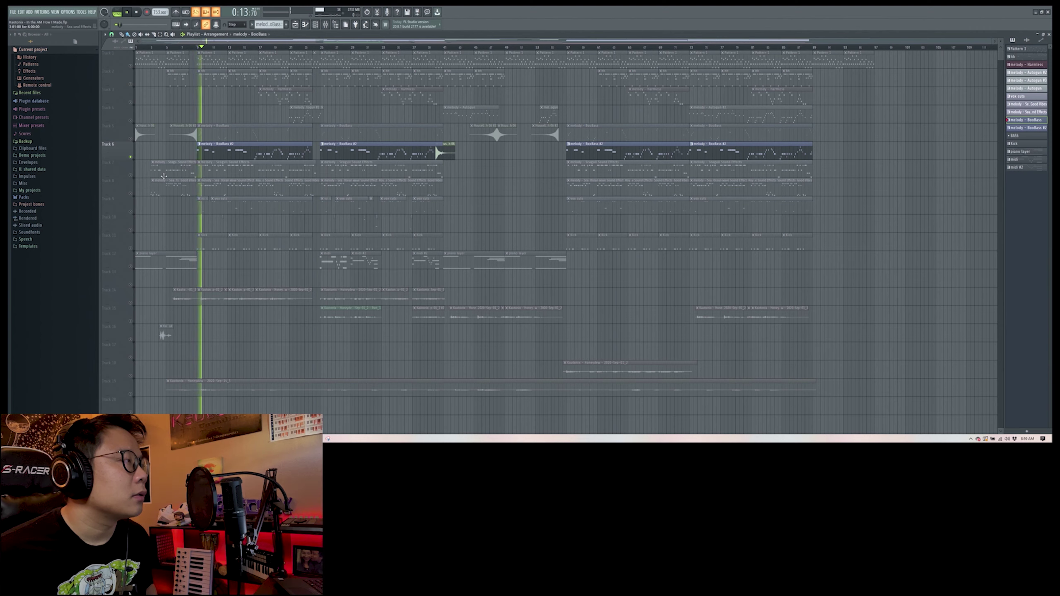
key("space")
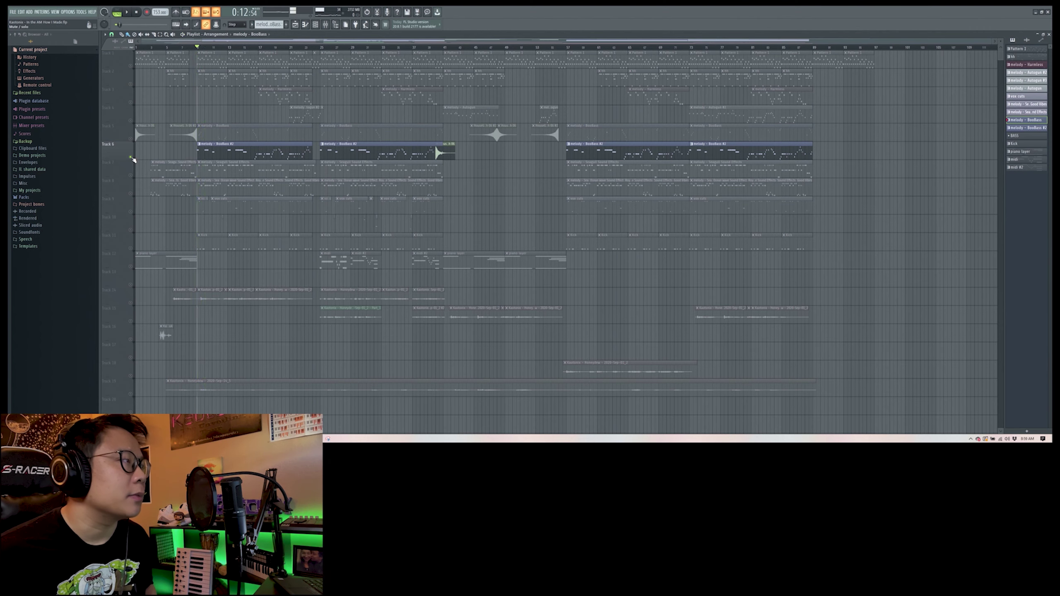
right_click(131, 158)
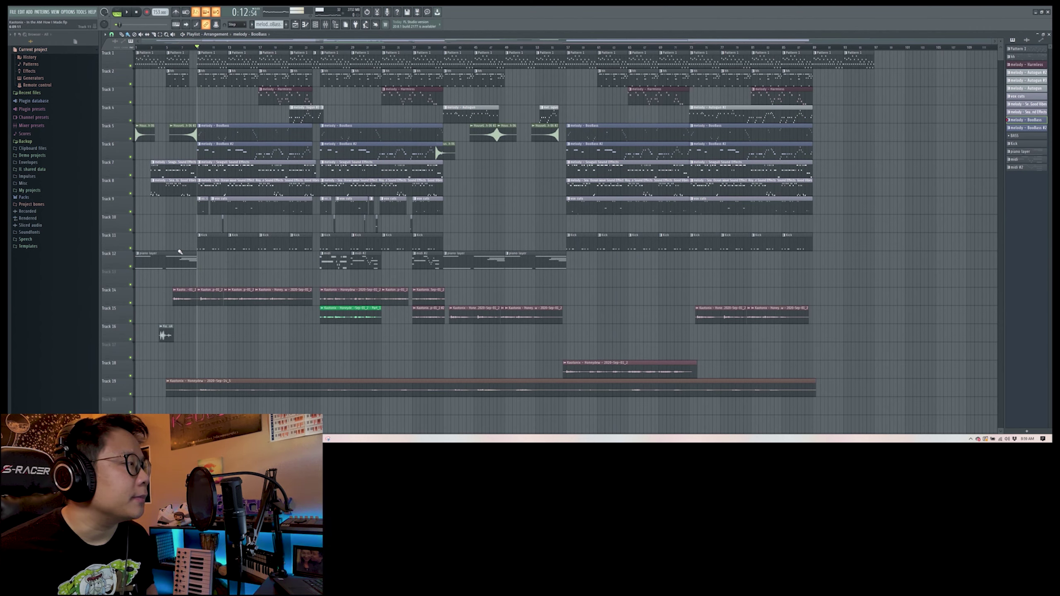
Solo the kick track, view the kick pattern's notes during playback, and return to the full playlist
right_click(130, 249)
key("space")
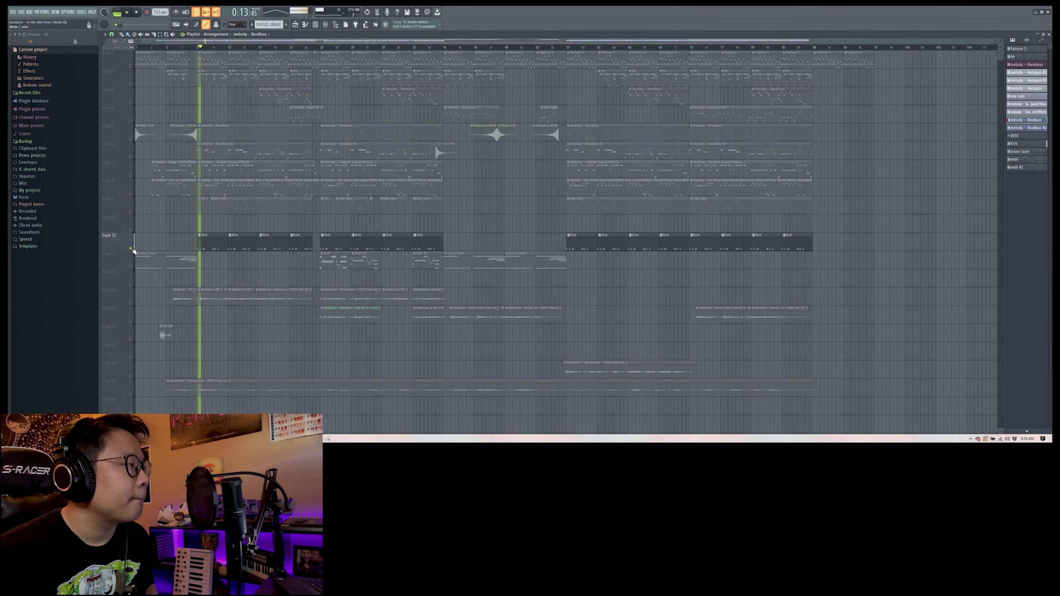
left_click(223, 243)
double_click(223, 243)
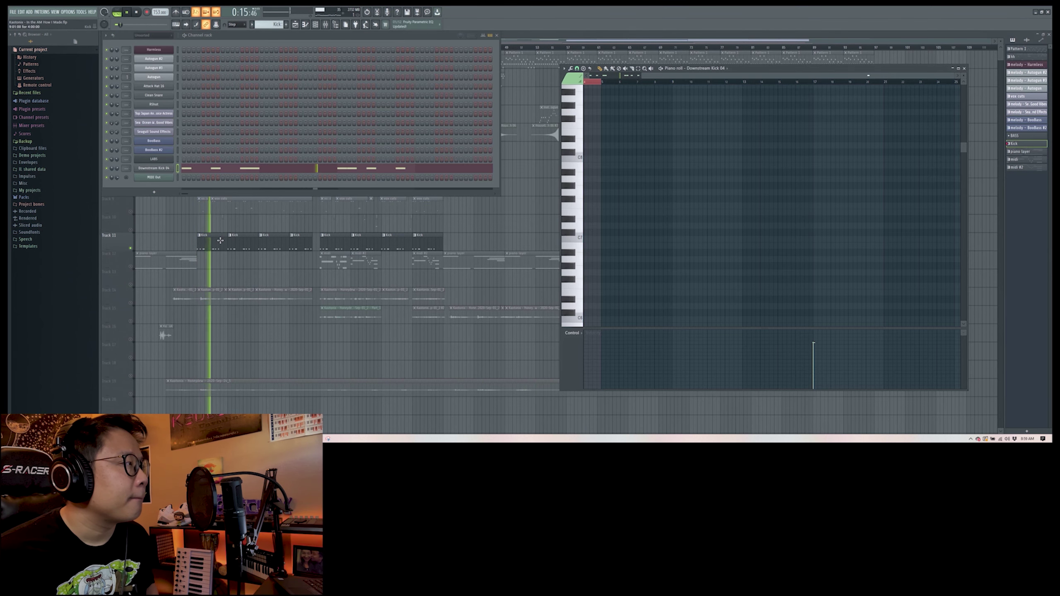
key("space")
key("F5")
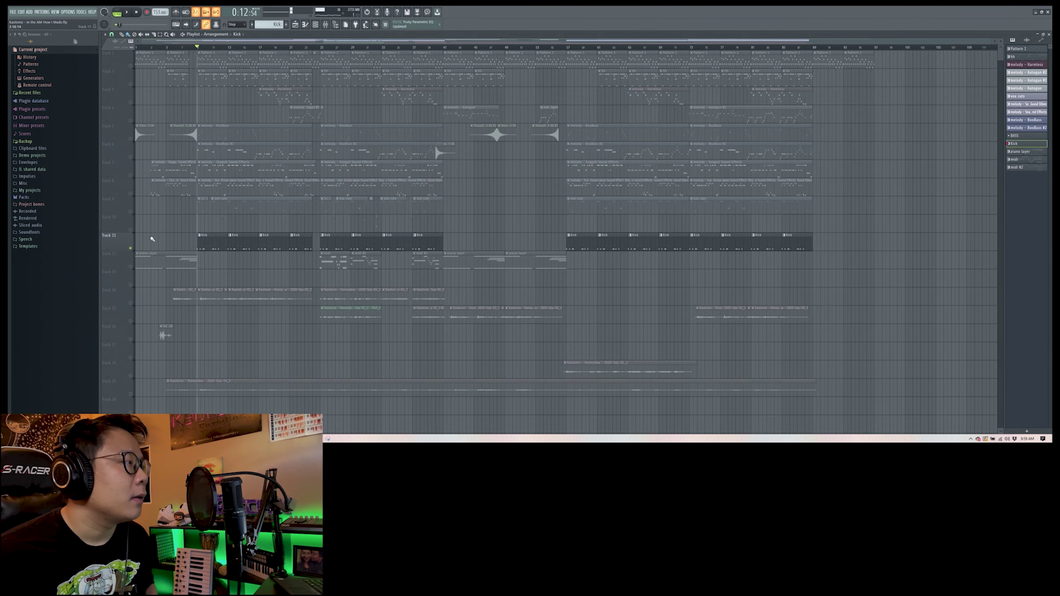
right_click(129, 248)
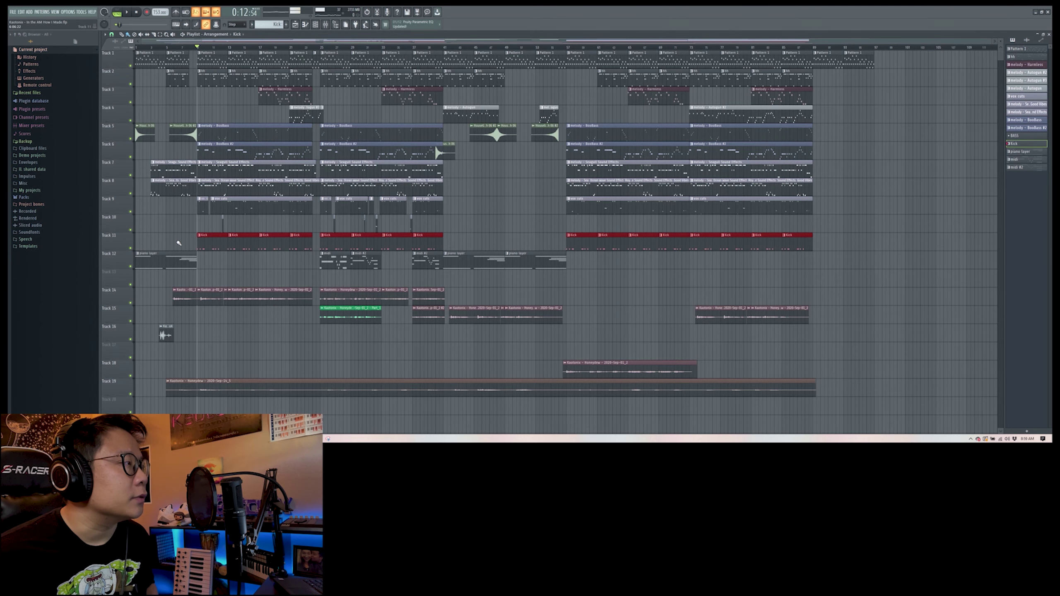
Solo Track 9, add Track 10 during playback, restore all tracks, and open the vox cuts pattern on Track 9
right_click(131, 212)
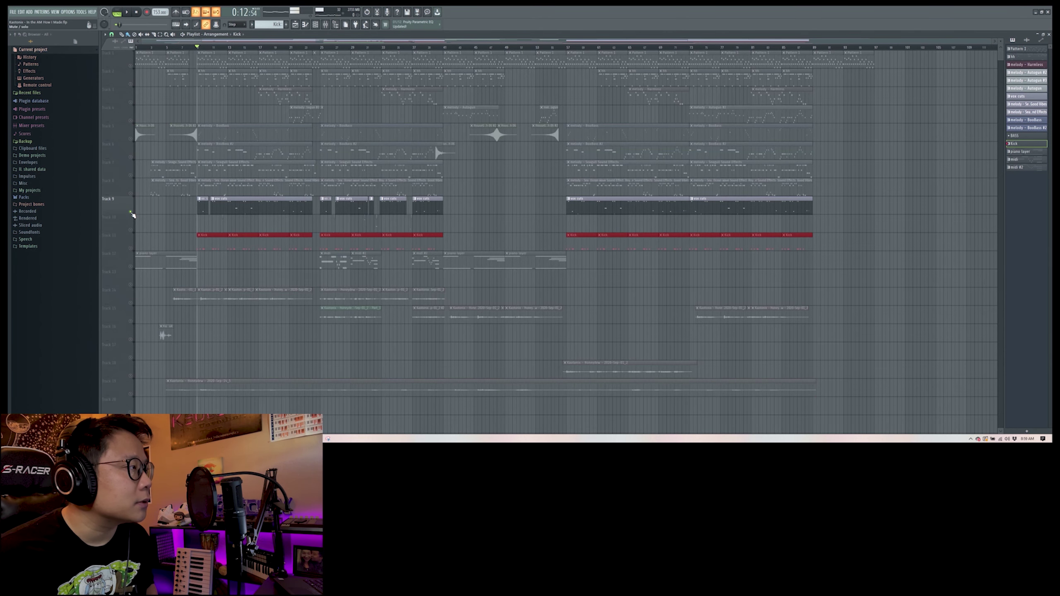
key("space")
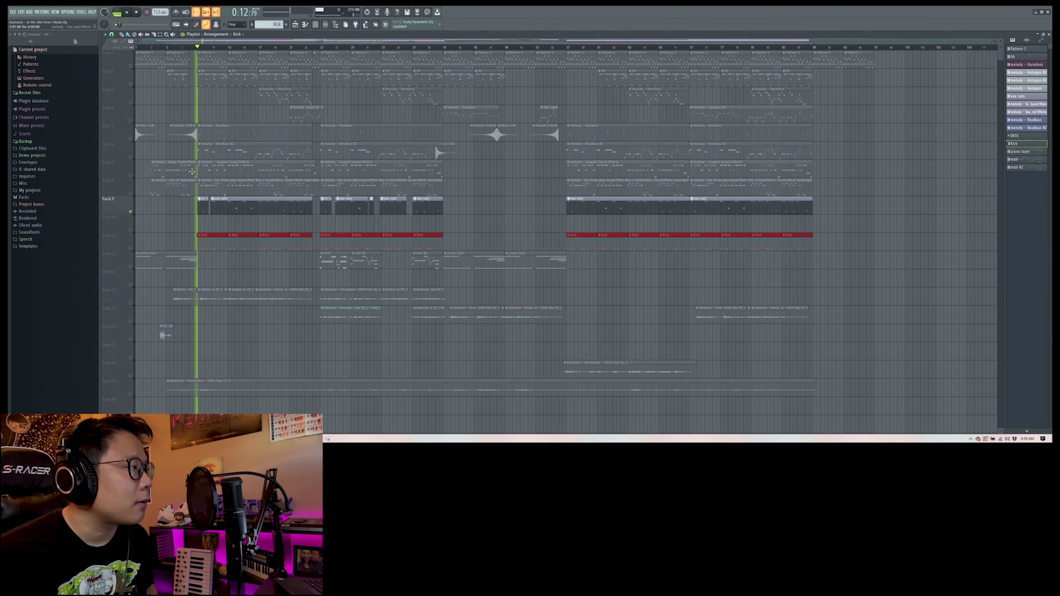
left_click(134, 231)
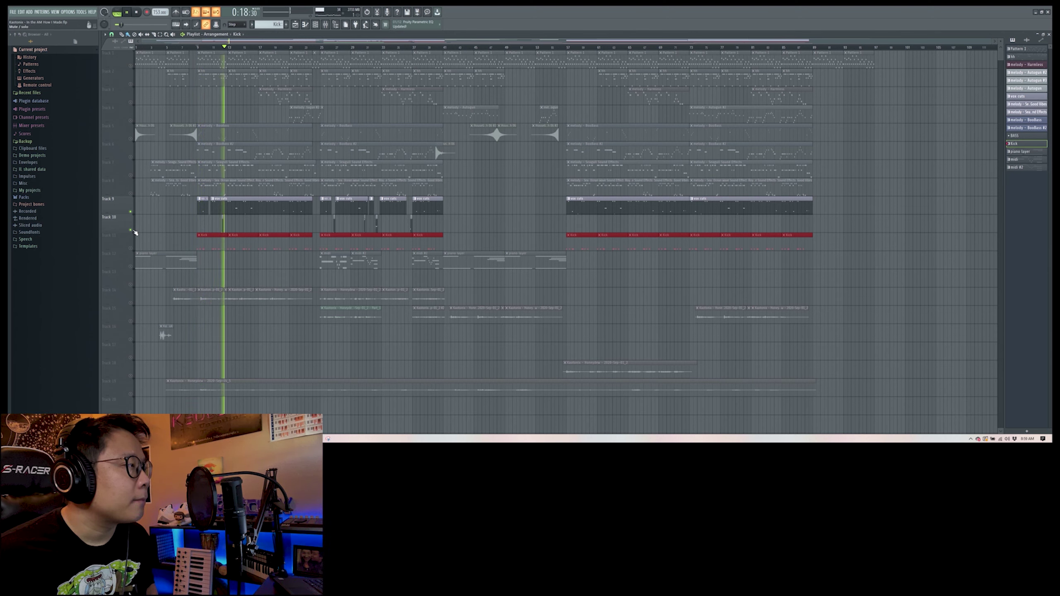
right_click(134, 231)
key("space")
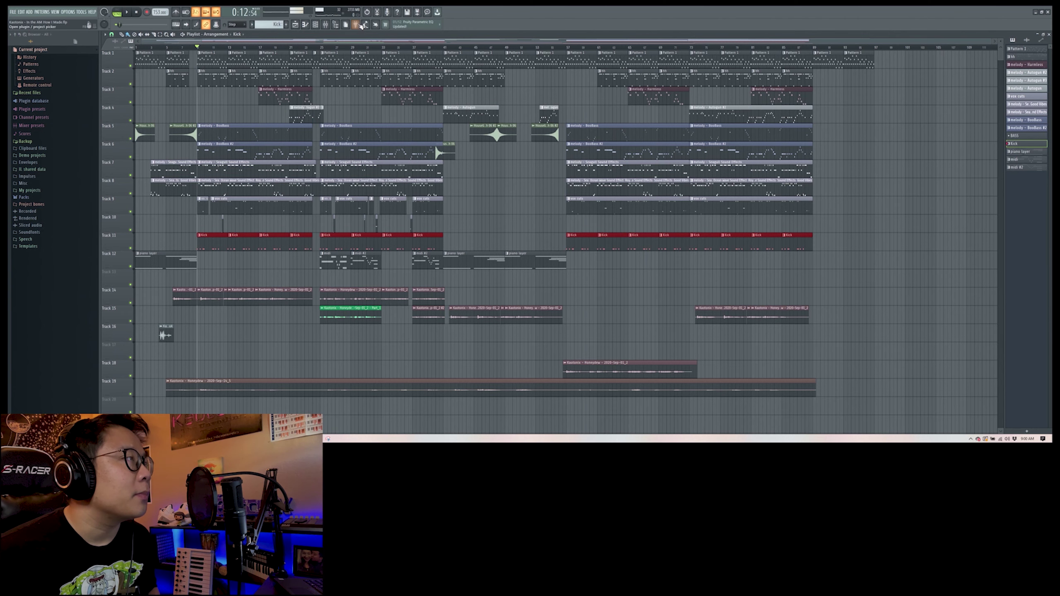
double_click(247, 198)
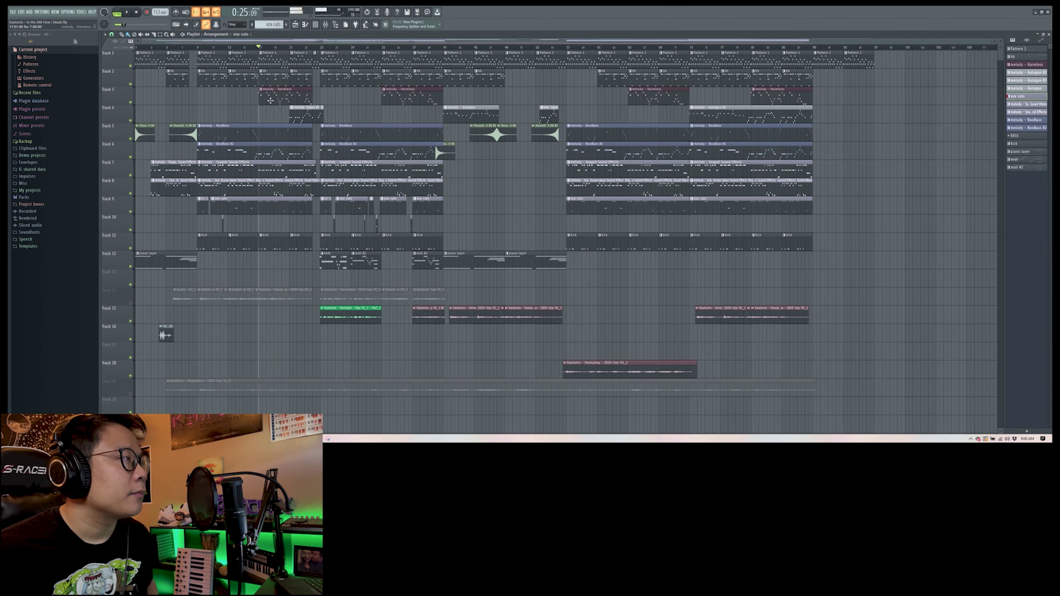
Examine the notes and Harmless instrument of the Track 3 melody, close them, and play the arrangement from bar 17
double_click(270, 101)
left_click(153, 49)
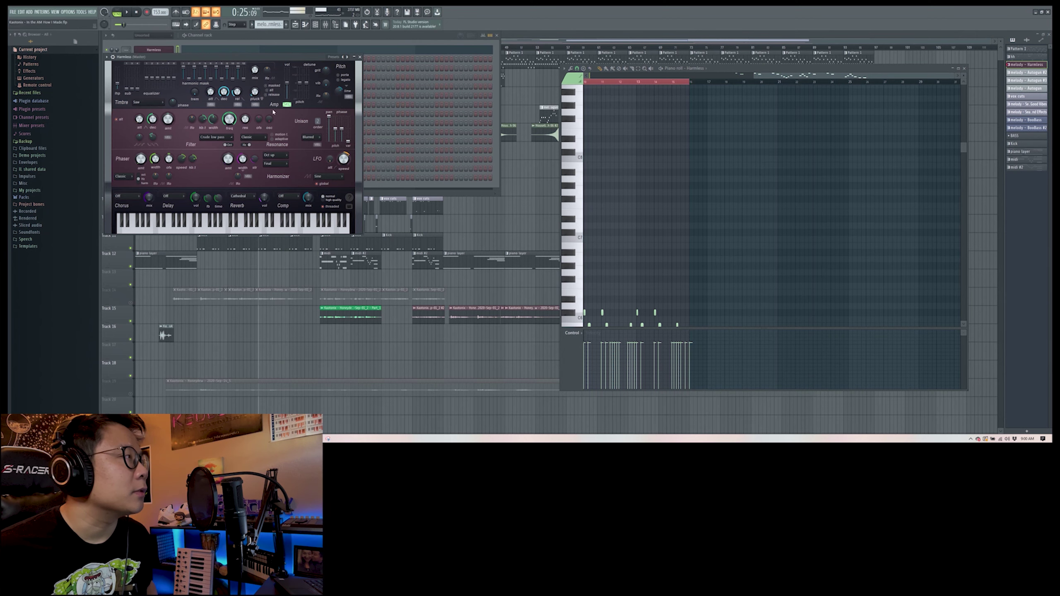
left_click_drag(296, 59, 328, 115)
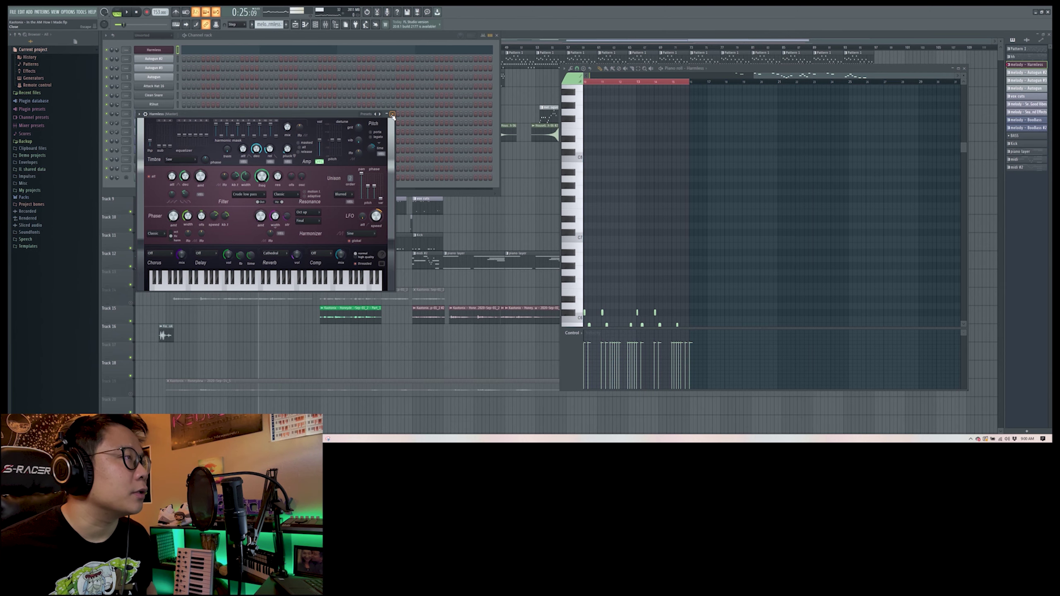
left_click(392, 114)
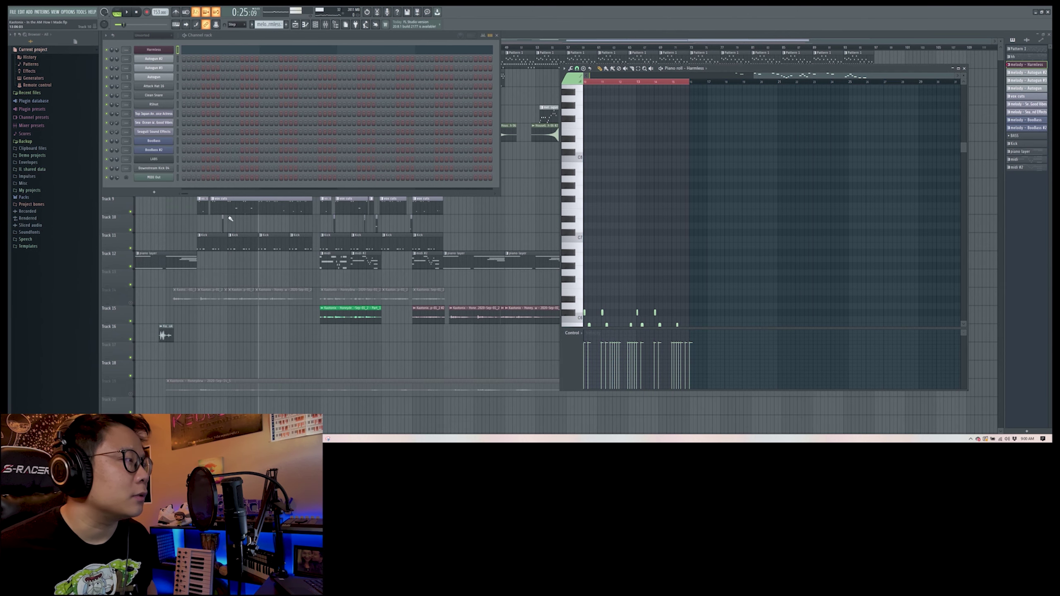
key("F5")
key("space")
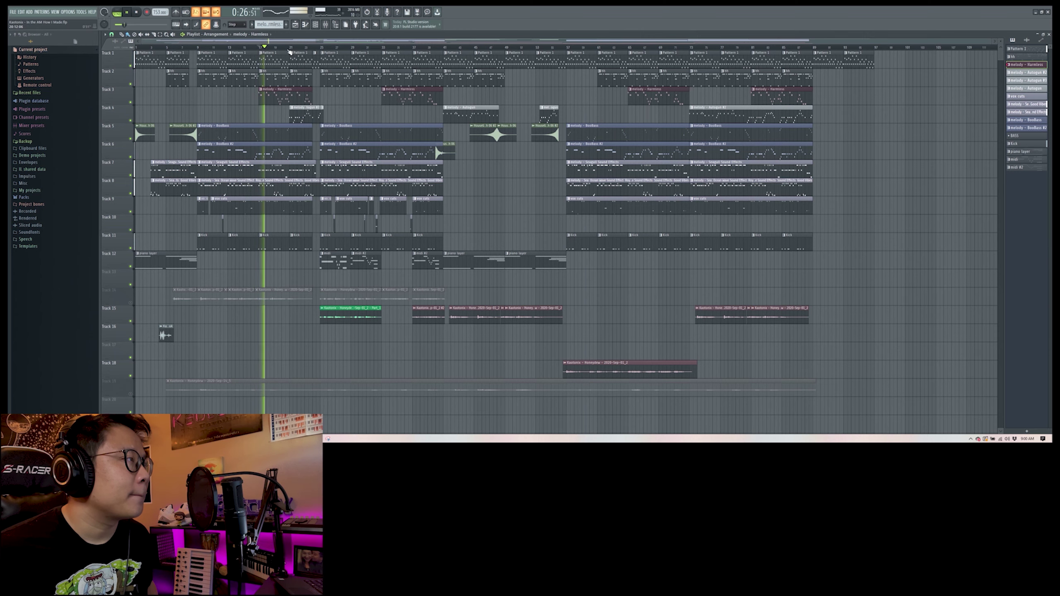
key("space")
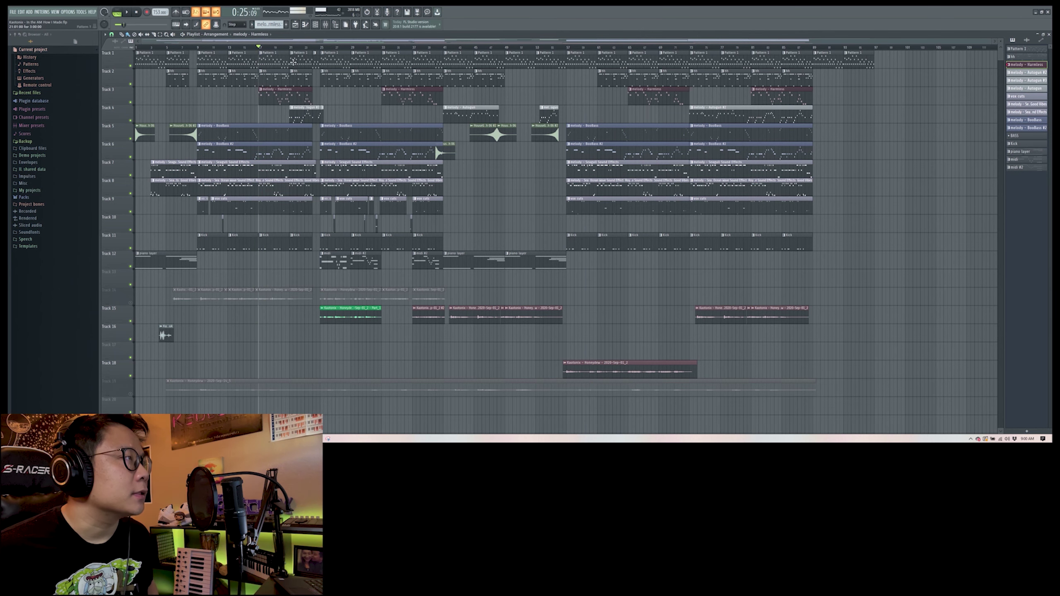
Play from bar 21 while viewing the notes and instrument of the Autogun #2 melody on Track 4
left_click(289, 47)
double_click(309, 114)
key("space")
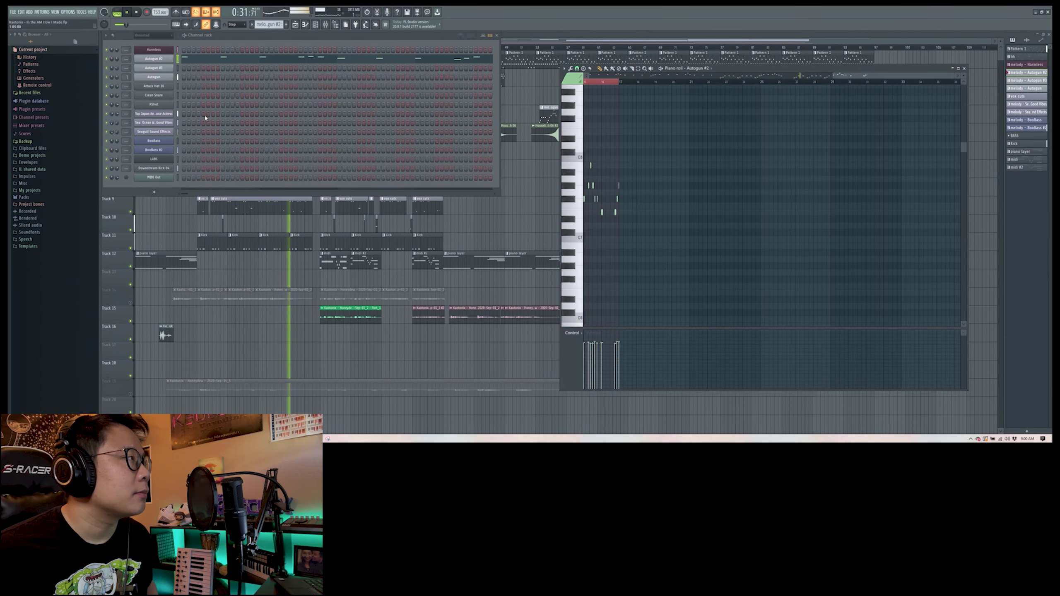
left_click(153, 59)
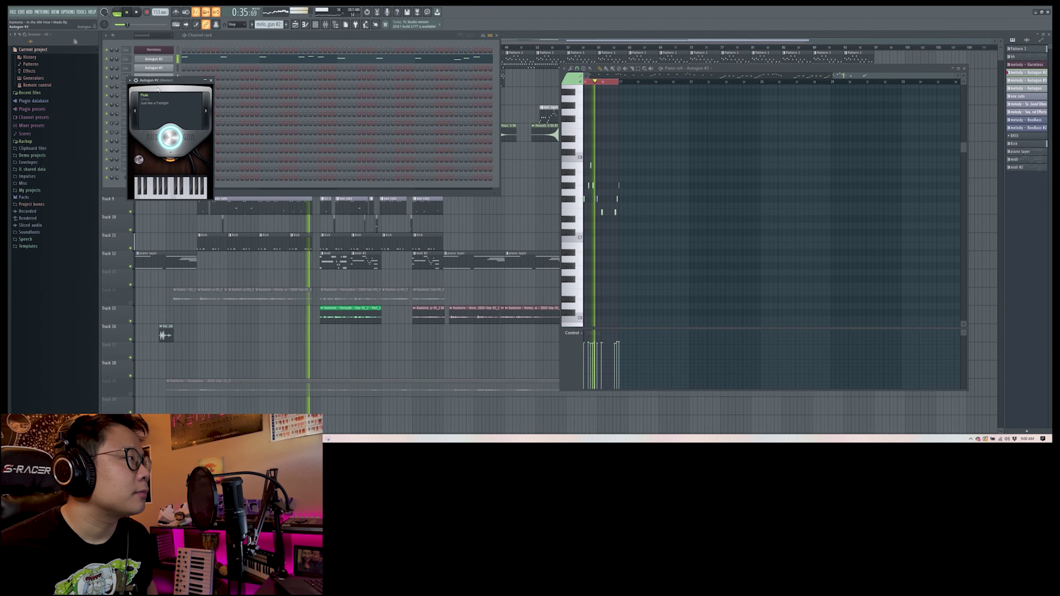
left_click(293, 122)
key("space")
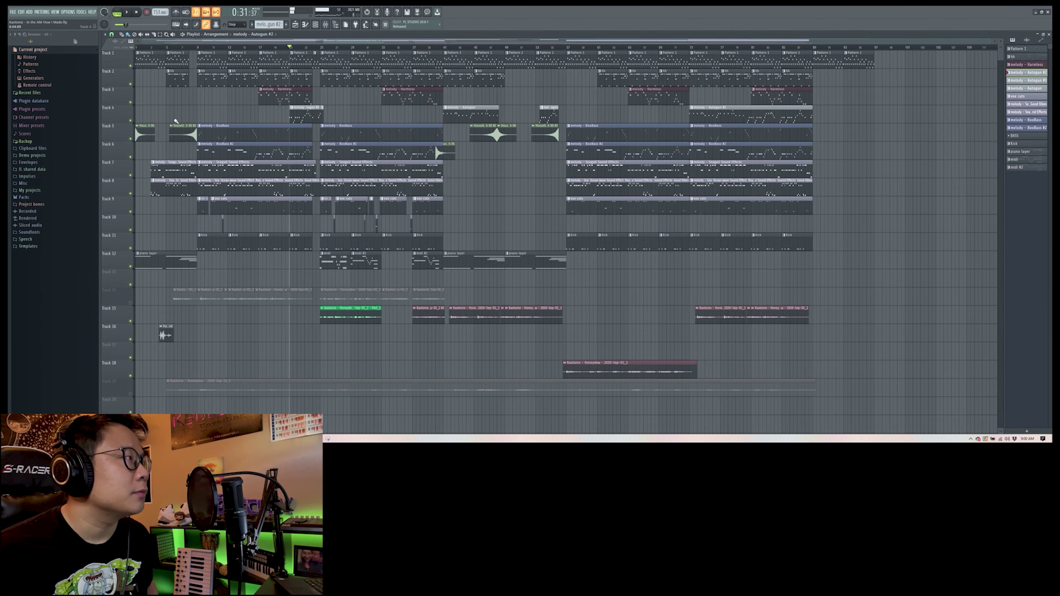
Solo Track 4, play its Autogun melody from bar 21, and restore the other tracks
left_click(130, 120, "ctrl")
key("space")
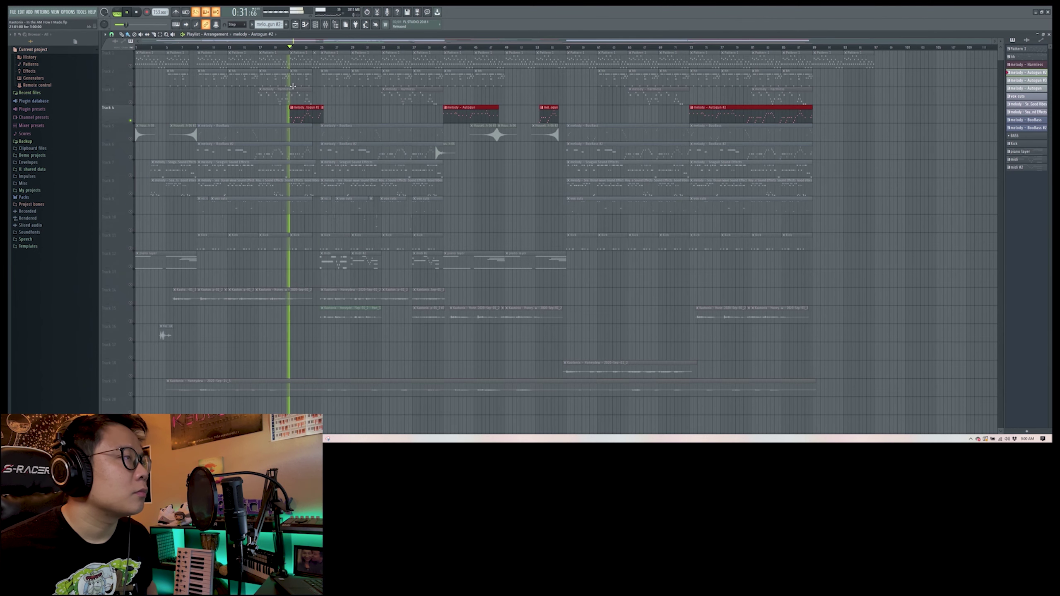
key("space")
left_click(130, 120, "ctrl")
Move the playhead to just before the Track 15 backing vocals and briefly play the full arrangement
left_click(317, 48)
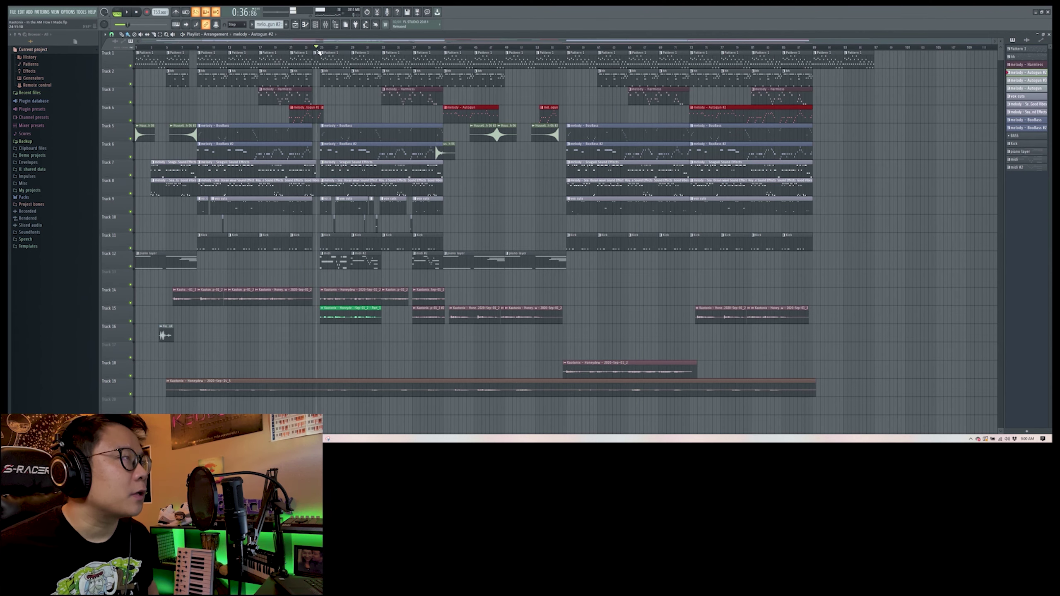
key("space")
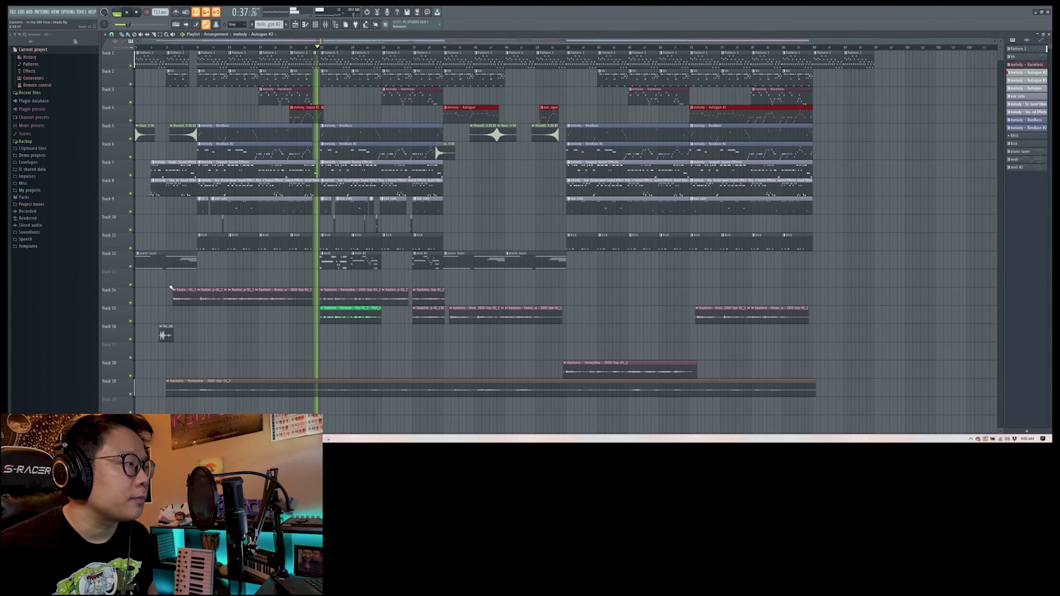
key("space")
Solo Track 15 with Track 12 enabled, play both, and open the green backing vocal clip's settings and mixer track
left_click(131, 320, "ctrl")
left_click(130, 266)
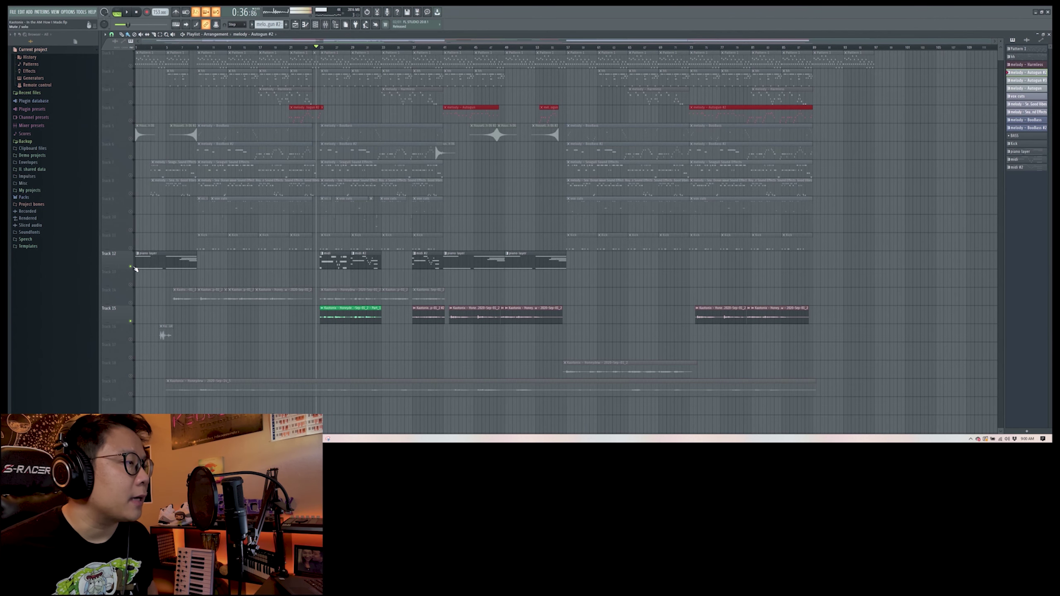
double_click(363, 314)
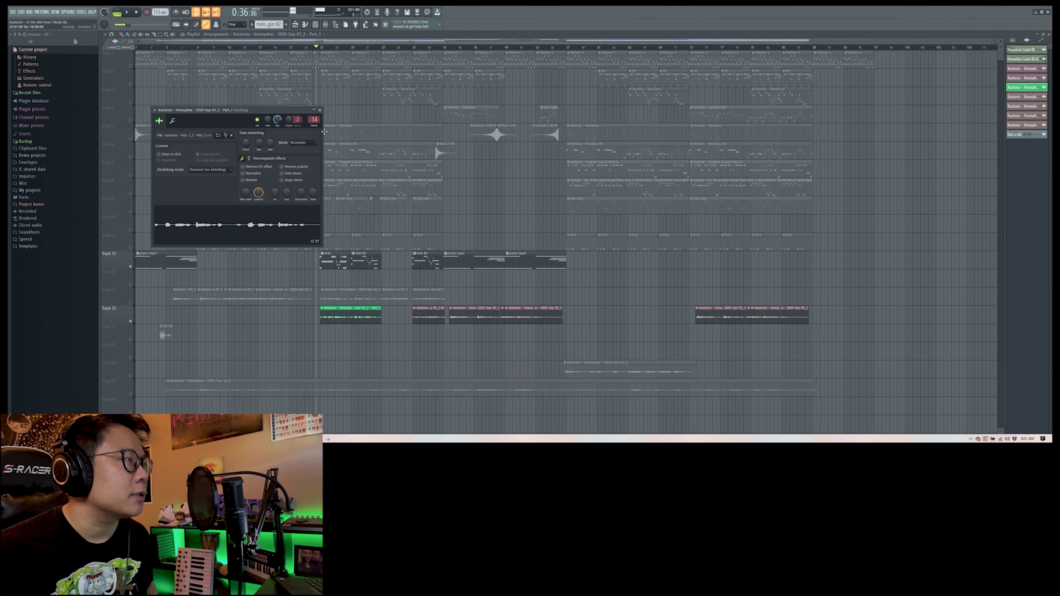
key("space")
left_click(314, 119)
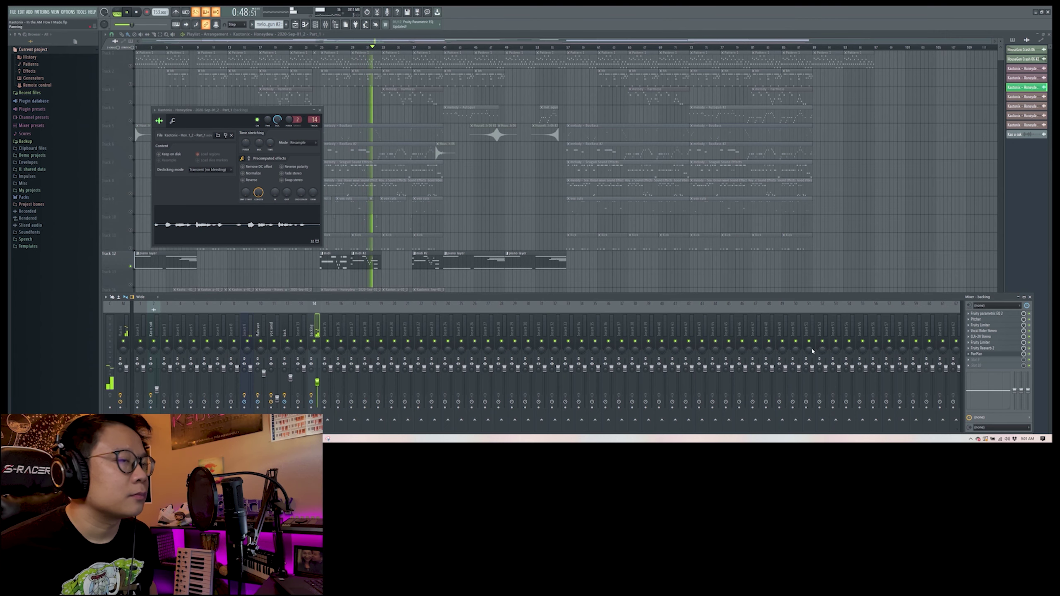
Stop playback, open the Pitcher effect on the backing vocals' mixer track, and place it beside the clip settings
key("space")
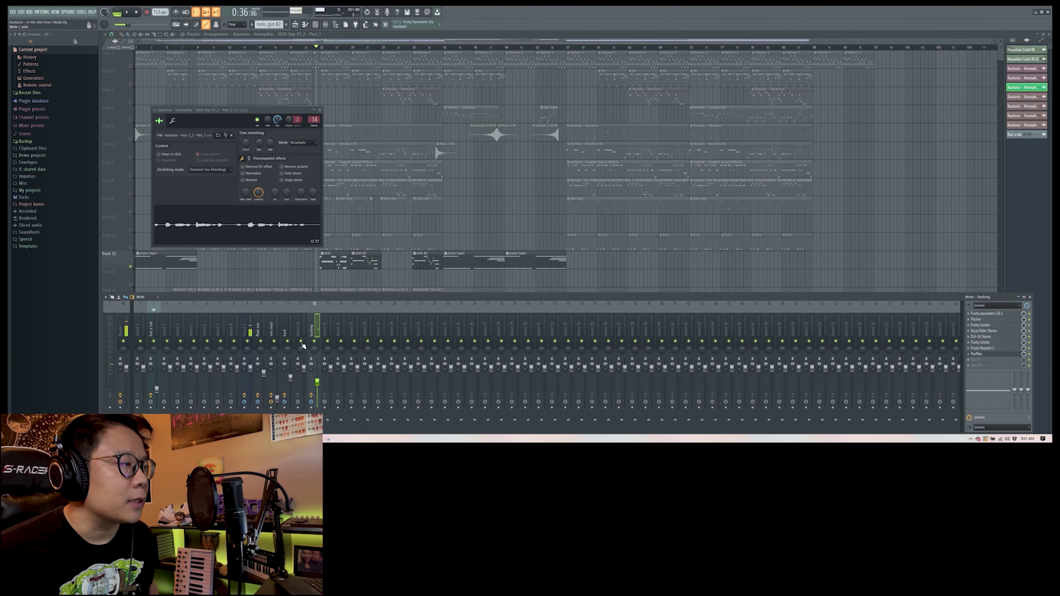
key("F9")
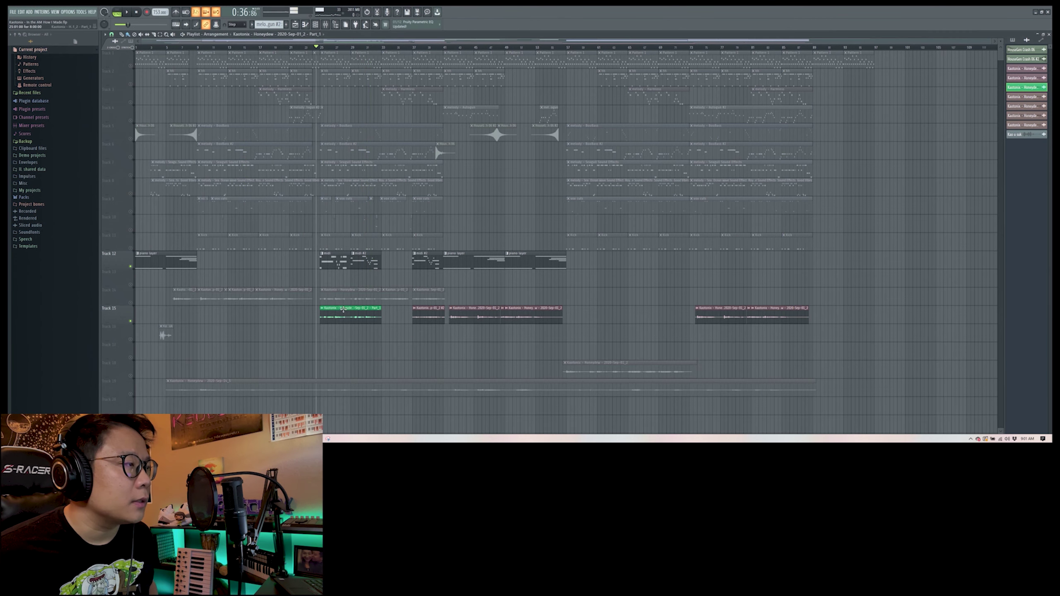
double_click(314, 120)
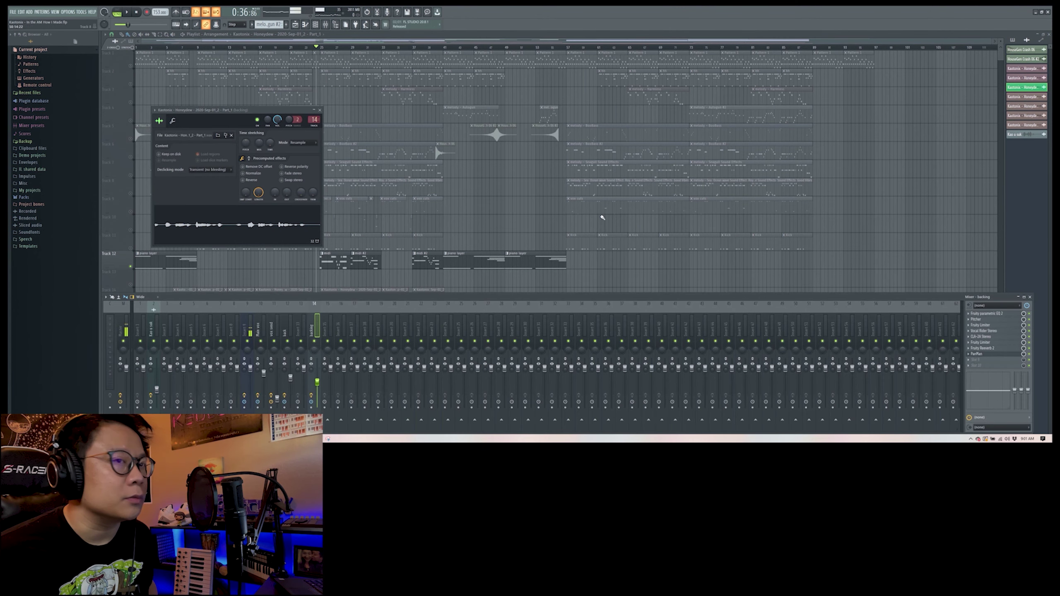
left_click(976, 318)
left_click(976, 318)
left_click(976, 319)
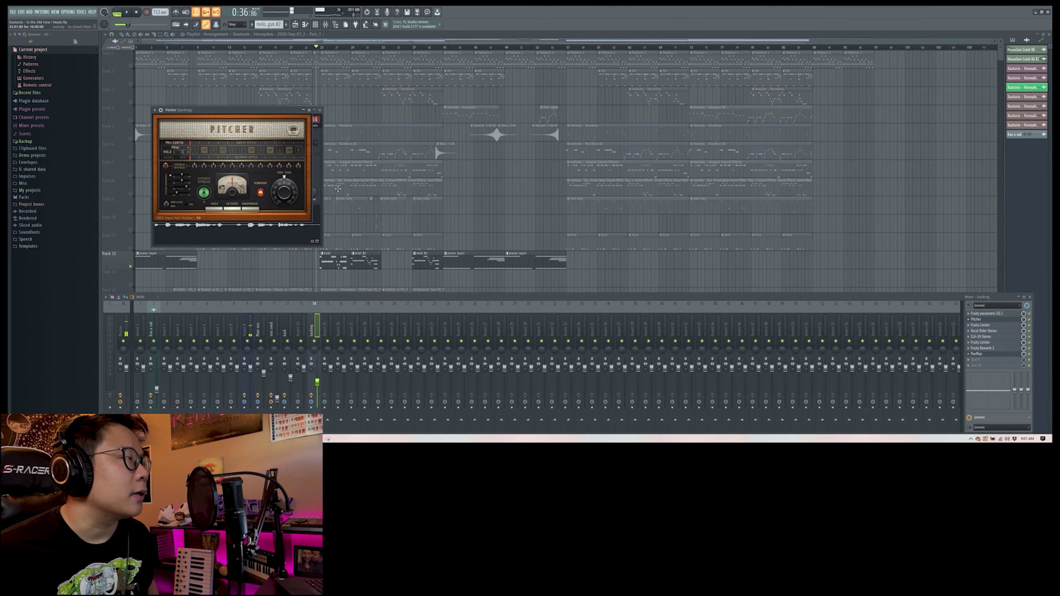
left_click_drag(246, 120, 430, 120)
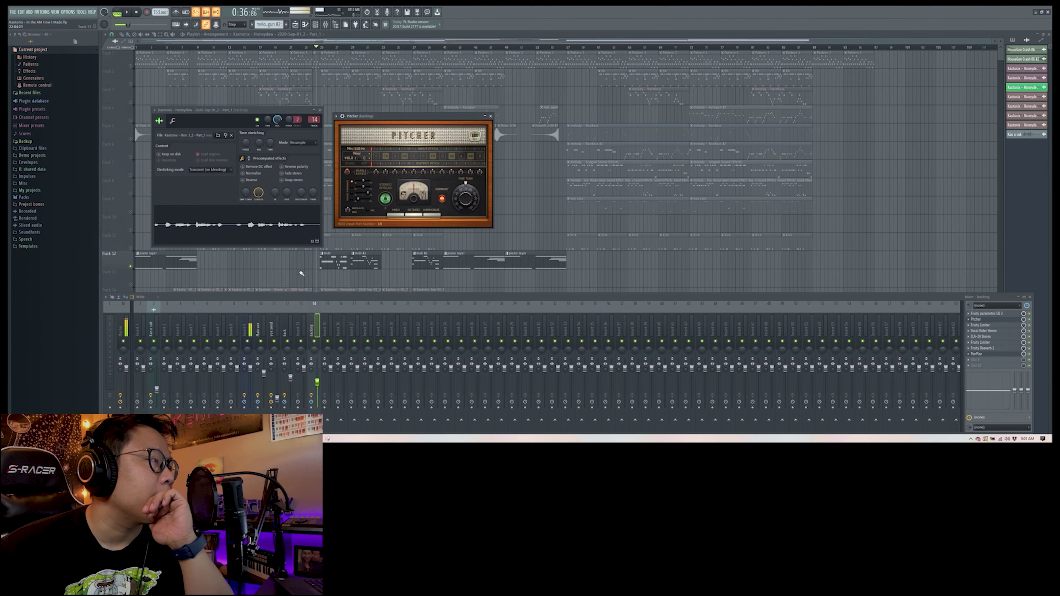
View the midi pattern on Track 12 and its MIDI Out settings, reopen the backing track's Pitcher, and close all the windows
double_click(327, 257)
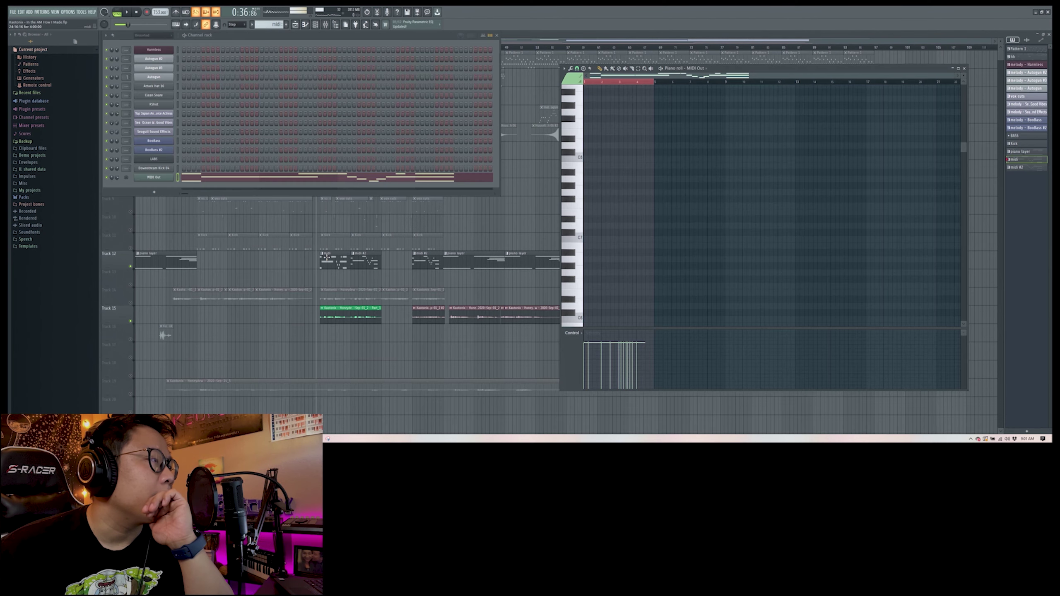
left_click(154, 177)
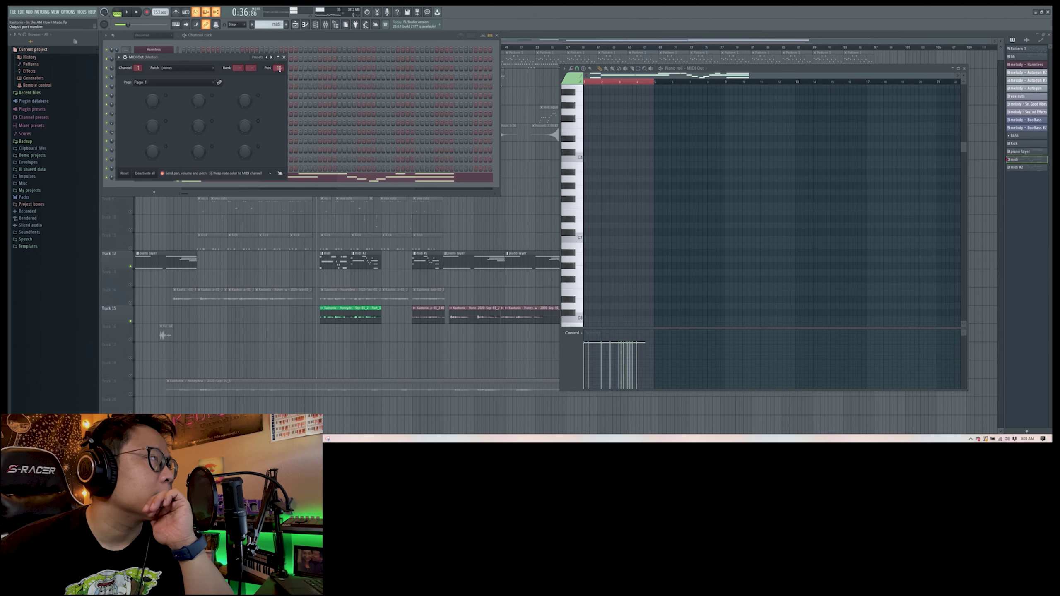
left_click(285, 58)
left_click(325, 24)
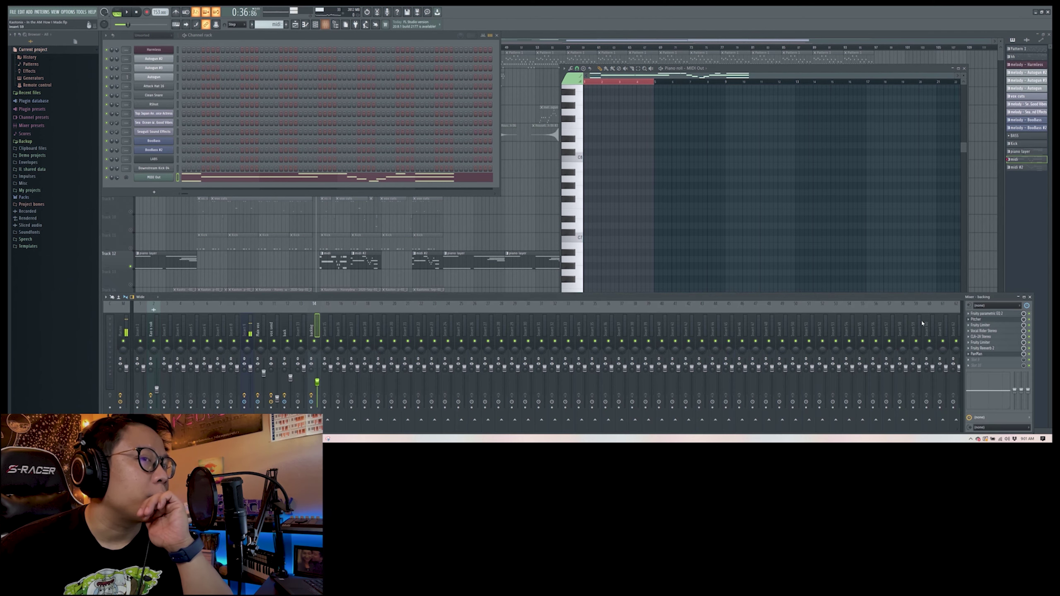
left_click(983, 320)
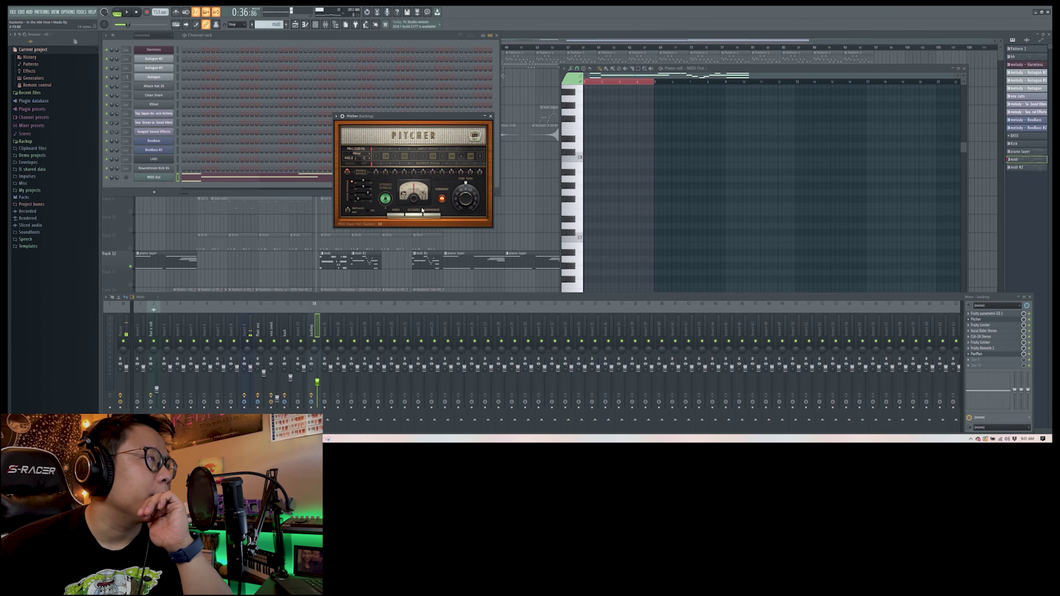
key("F12")
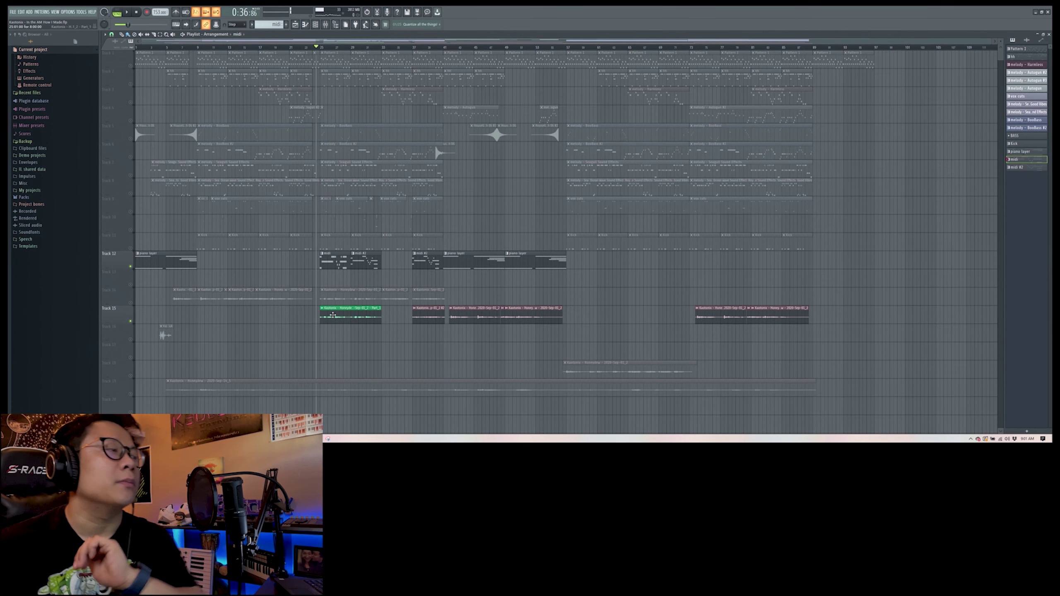
Play the backing vocals, enable Track 14 alongside them, and restore all tracks after stopping playback
key("space")
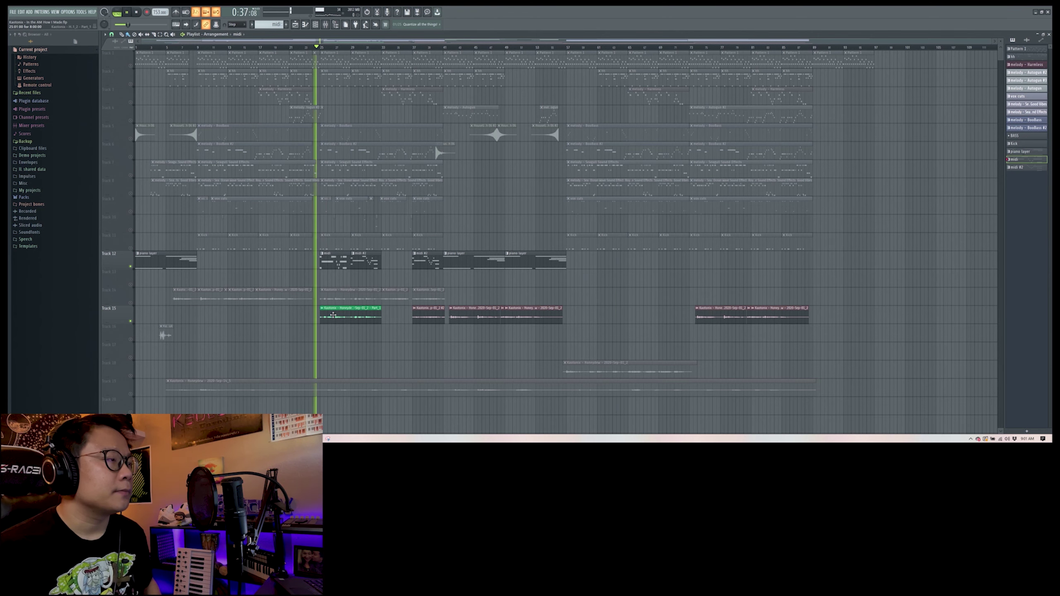
left_click(134, 304)
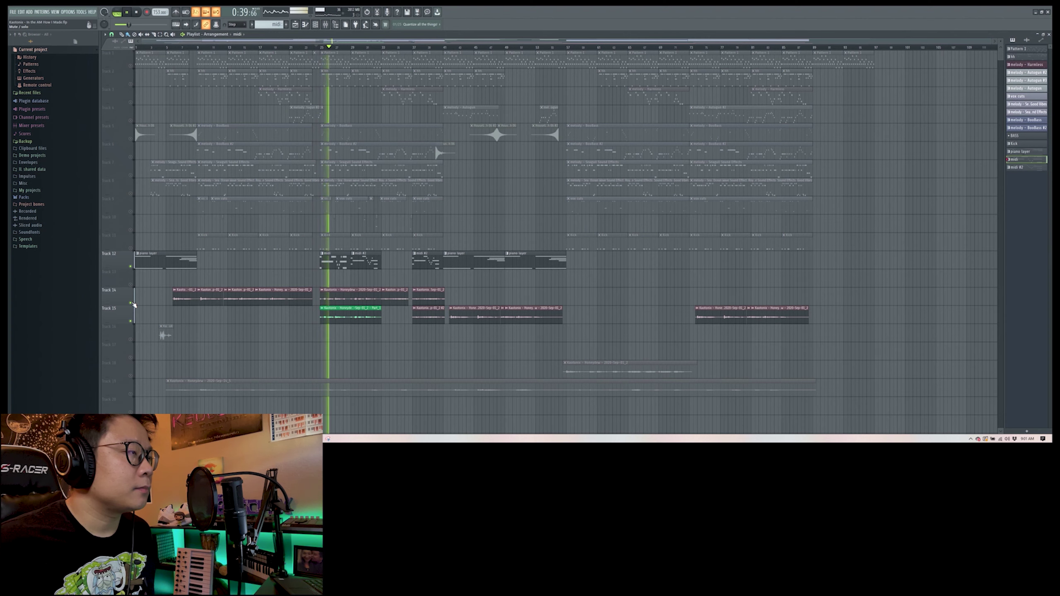
key("space")
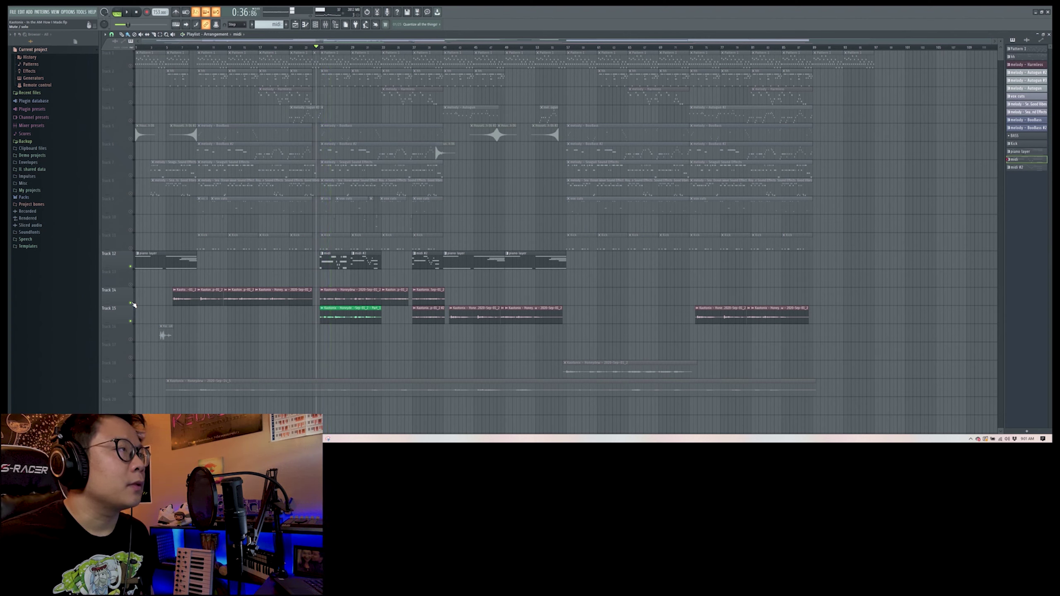
left_click(134, 304, "ctrl")
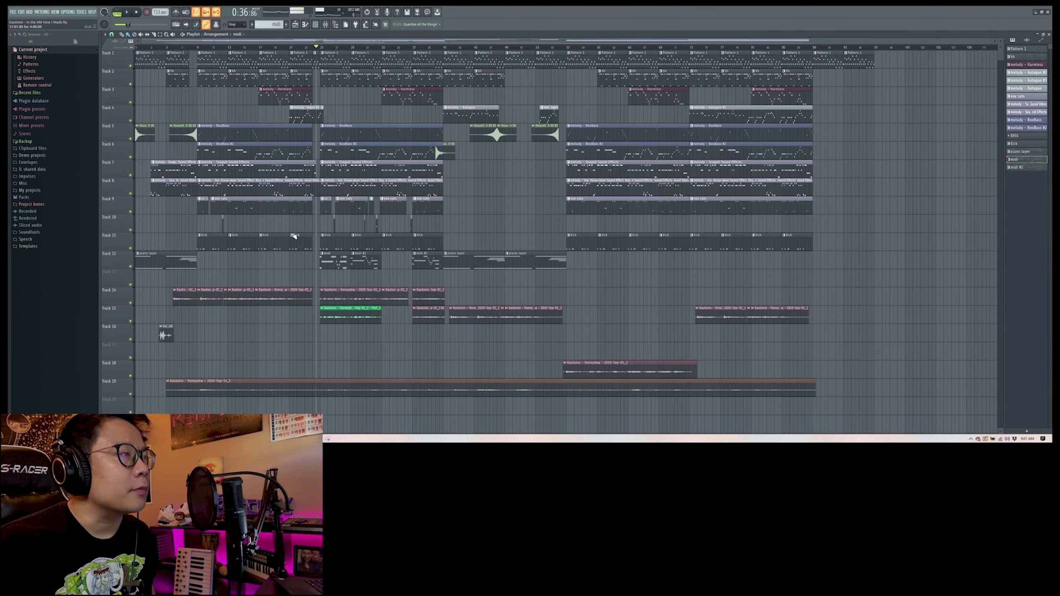
Play the full arrangement from the second piano layer section on Track 12, stop, and move the playhead to the Track 18 vocal's start
left_click(445, 48)
key("space")
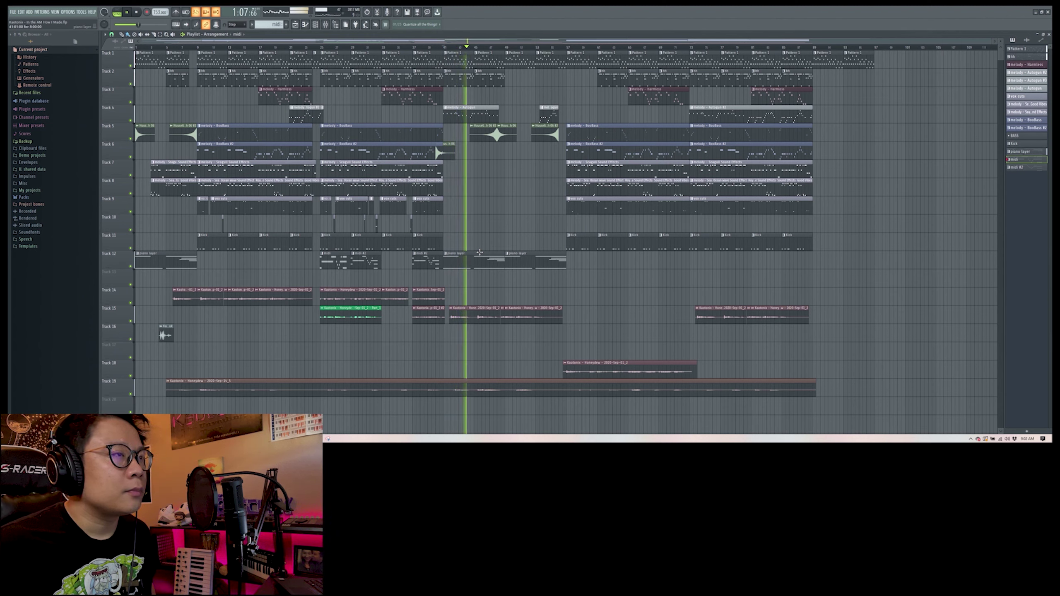
key("space")
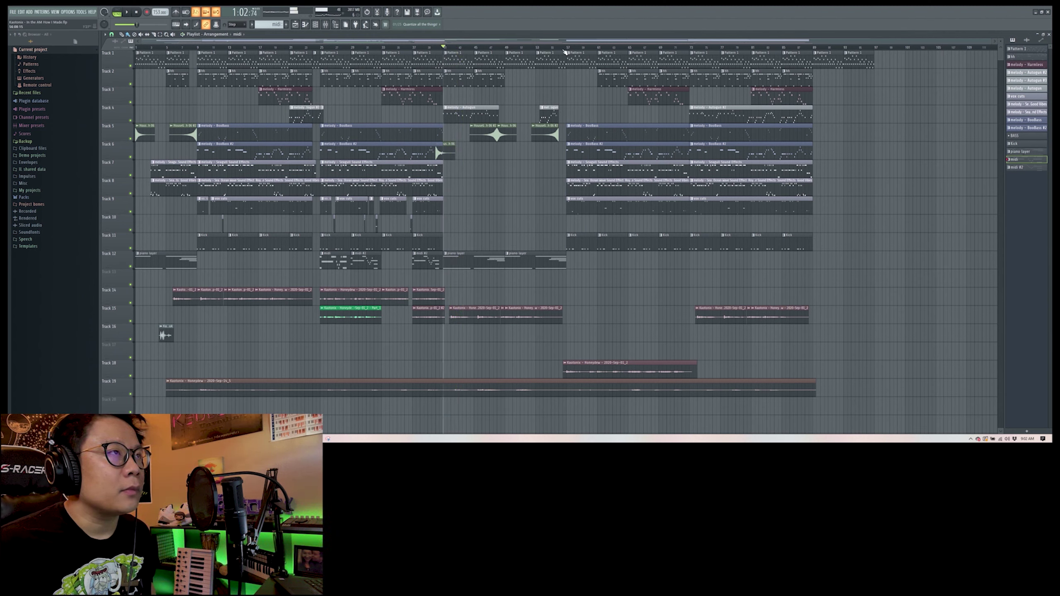
left_click(564, 51)
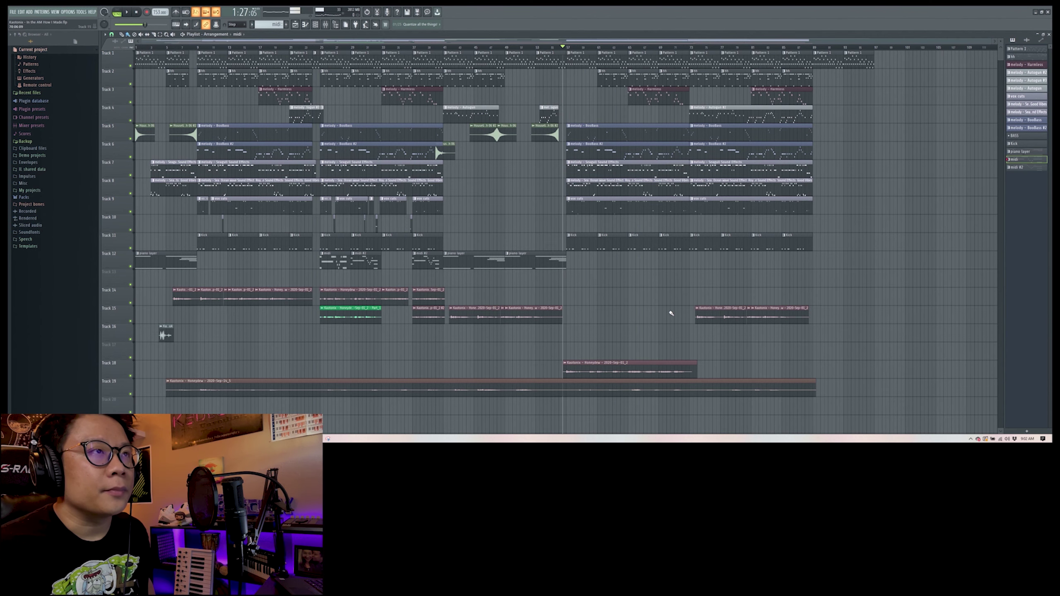
Open the first Fruity Parametric EQ 2 on the Master track and choose a preset with low and high frequency cuts
scroll(480, 202, "up", 2)
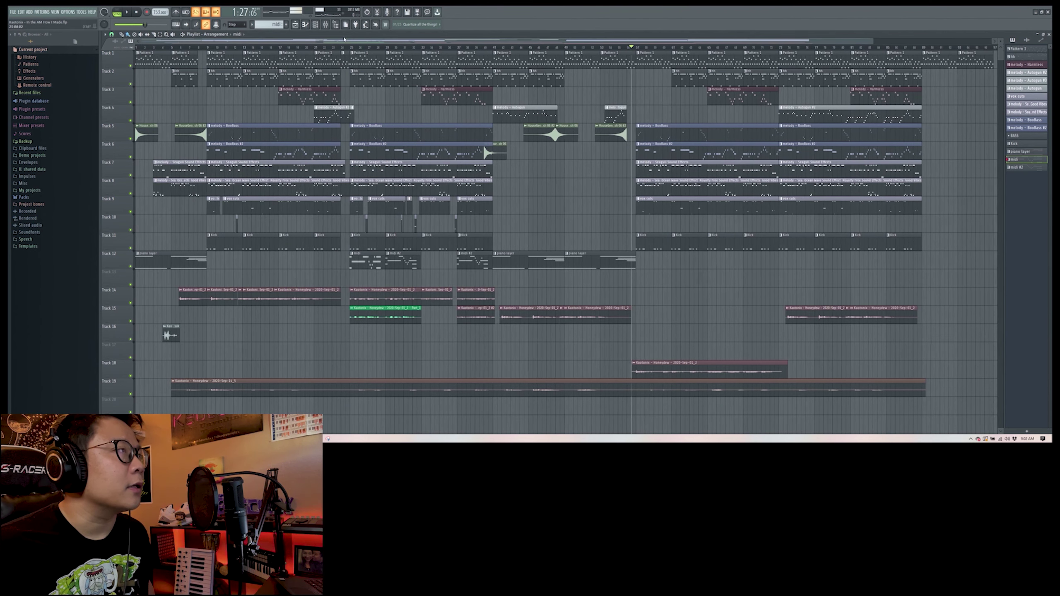
key("F9")
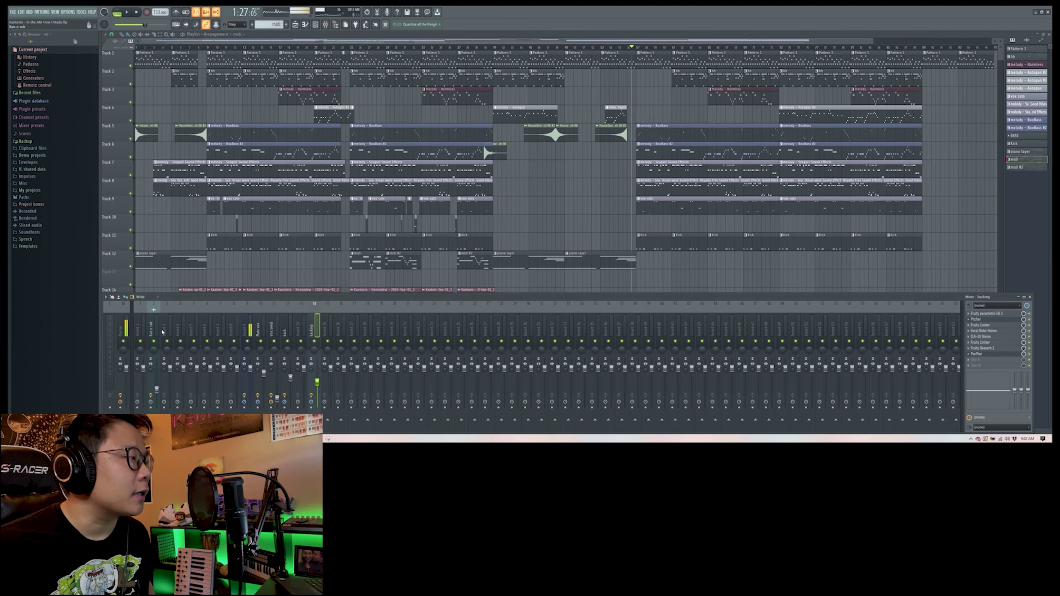
left_click(127, 326)
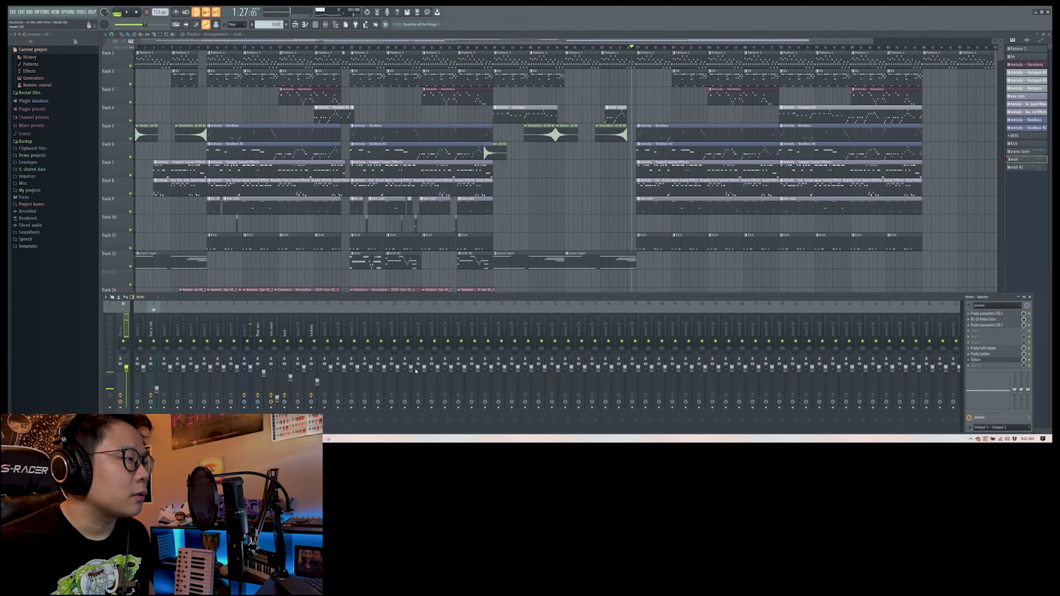
left_click(999, 316)
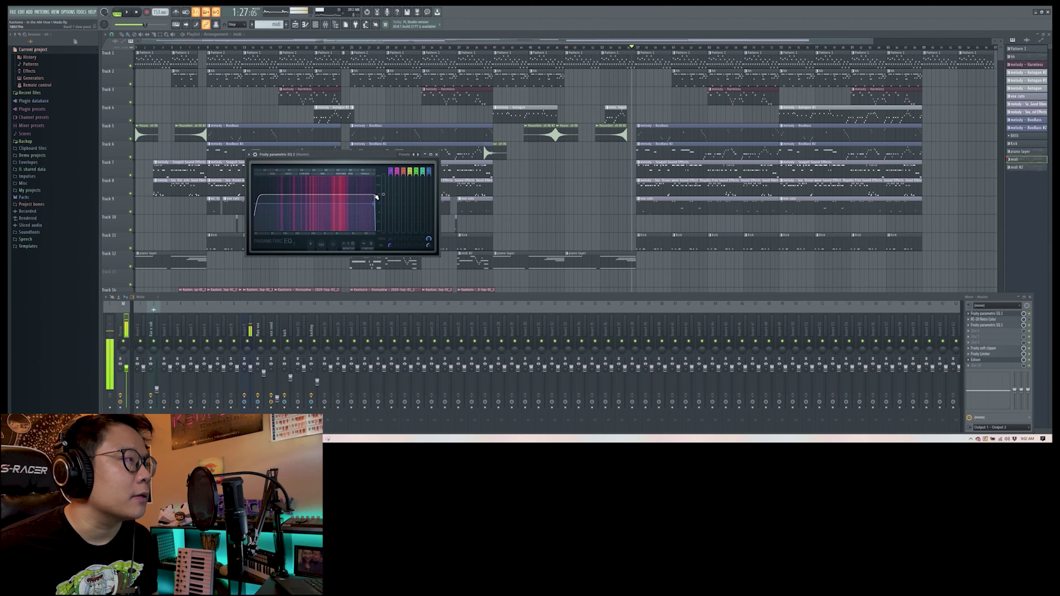
left_click(418, 155)
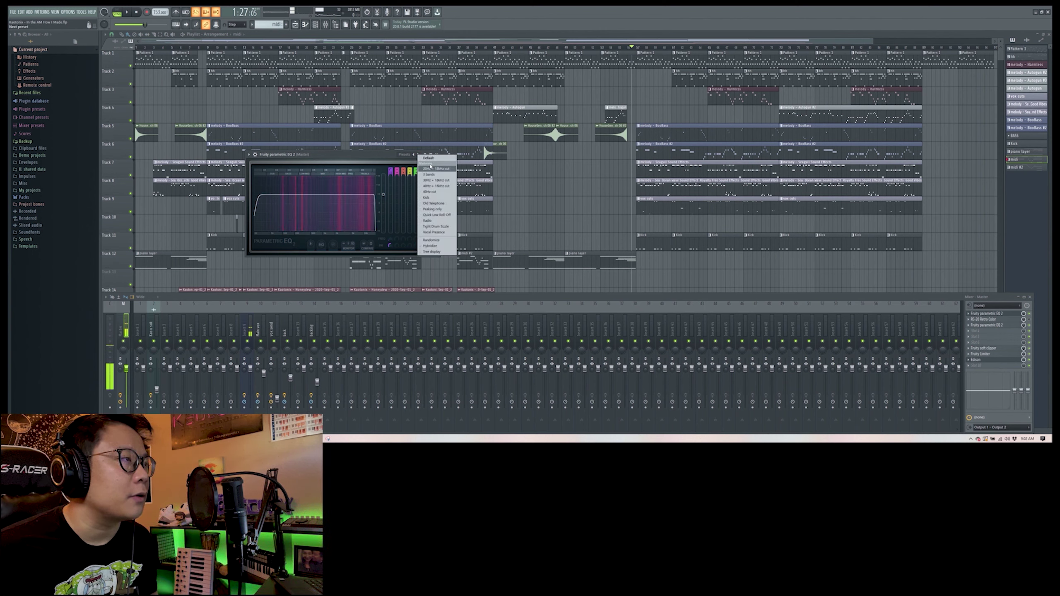
left_click(433, 184)
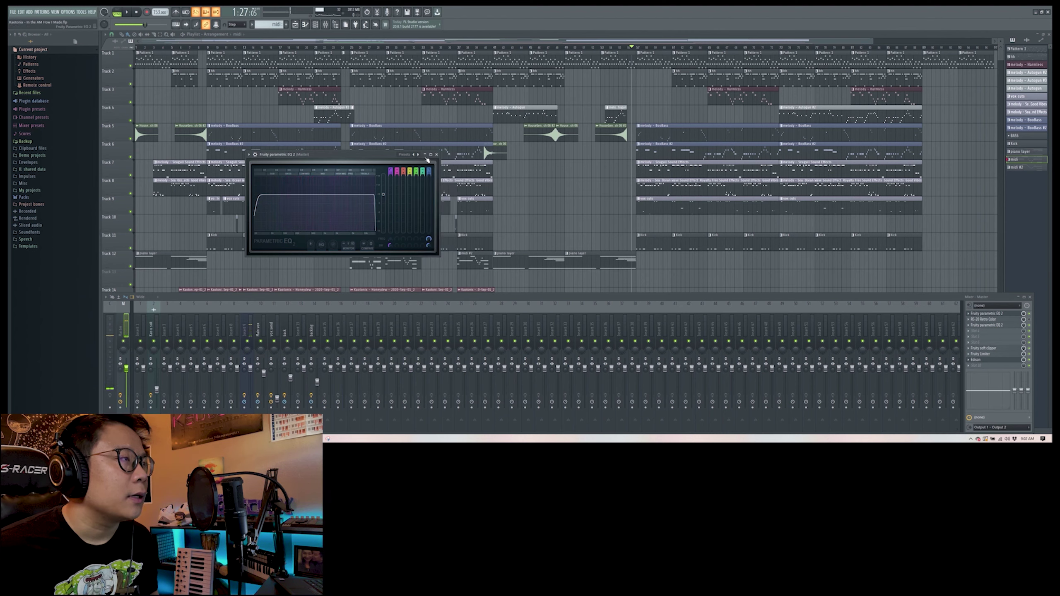
Open RC-20 Retro Color on the Master track, view its Vinyl preset settings, and close it
left_click(987, 313)
left_click(986, 319)
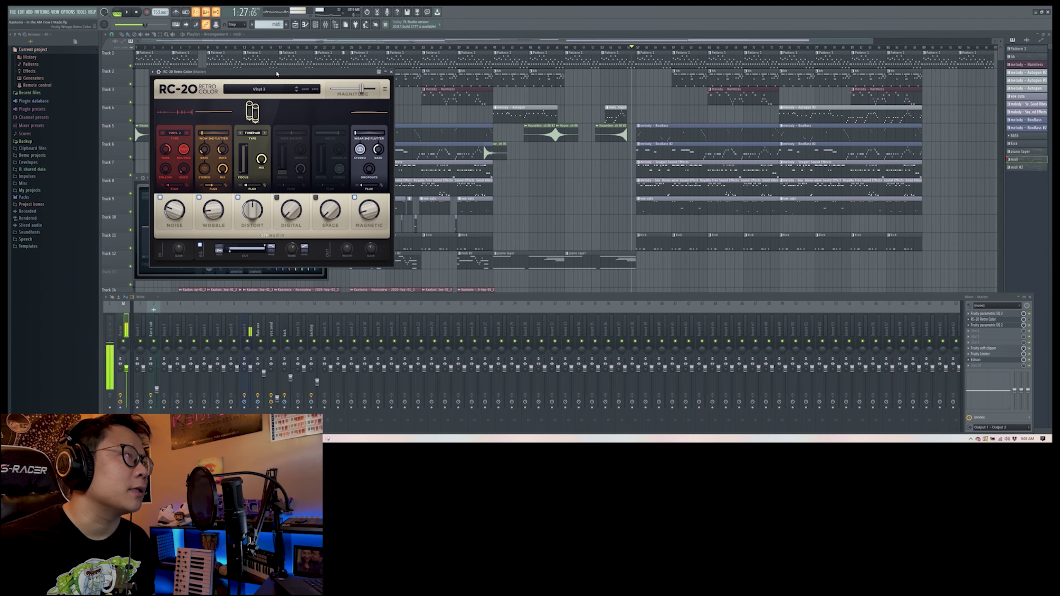
mouse_move(328, 76)
left_mouse_down()
mouse_move(425, 77)
mouse_move(320, 76)
left_mouse_up()
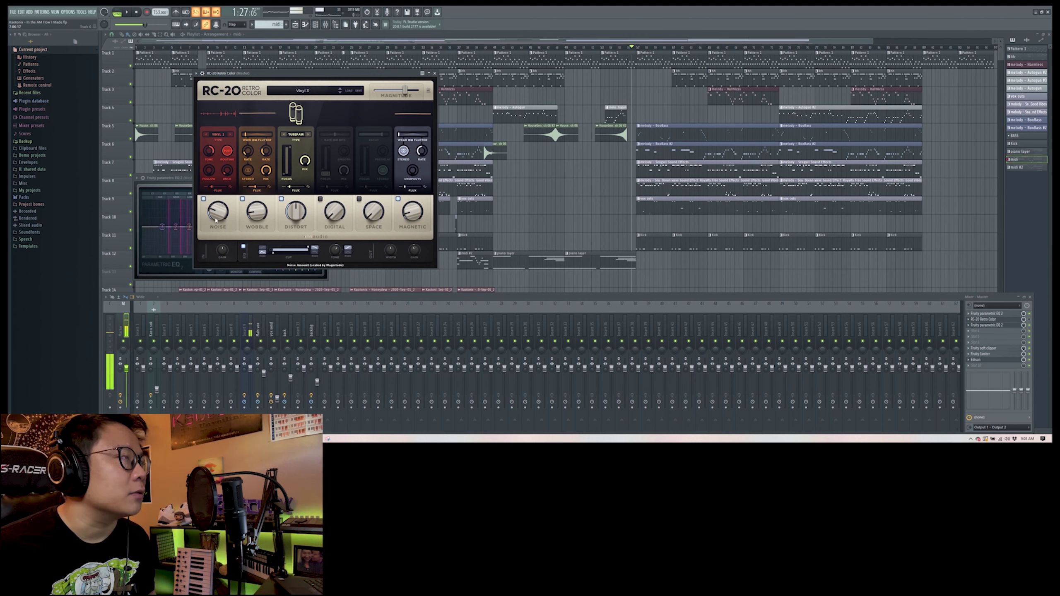
left_click(435, 73)
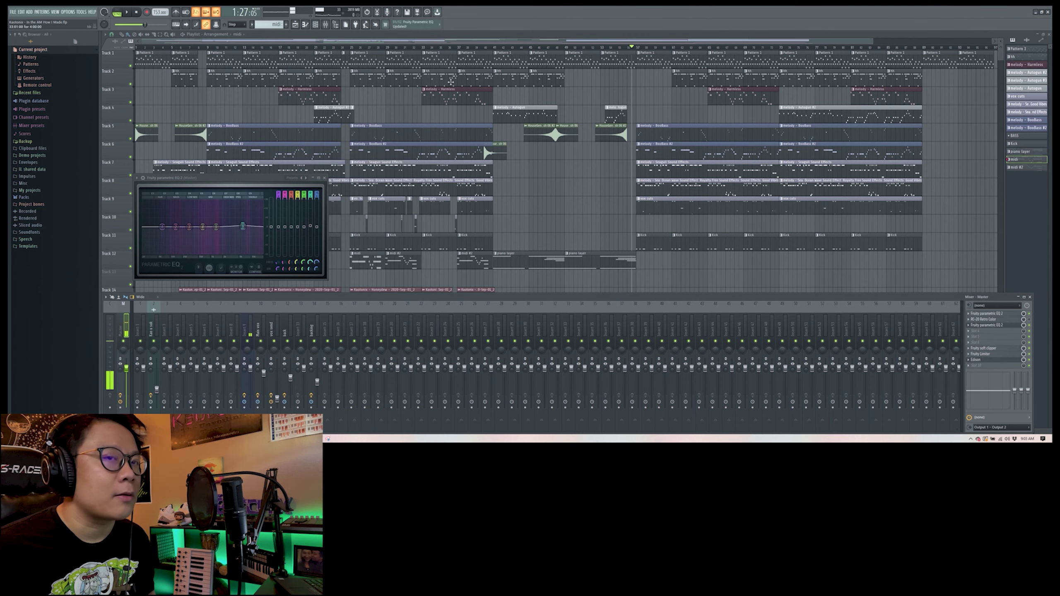
View the second Fruity Parametric EQ 2 on the Master track and close it
left_click(983, 326)
left_click(987, 326)
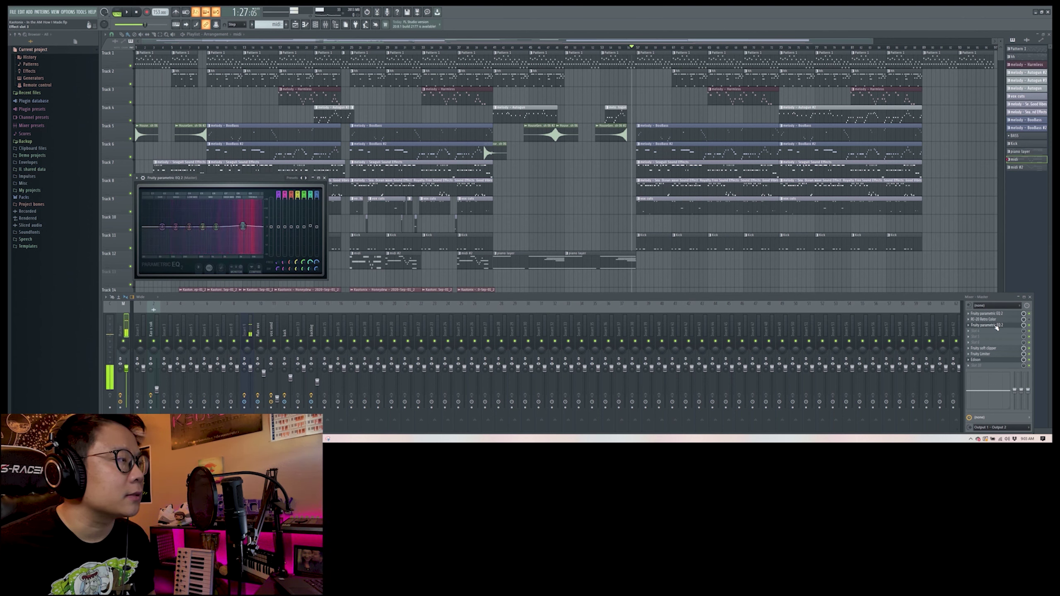
left_click(996, 325)
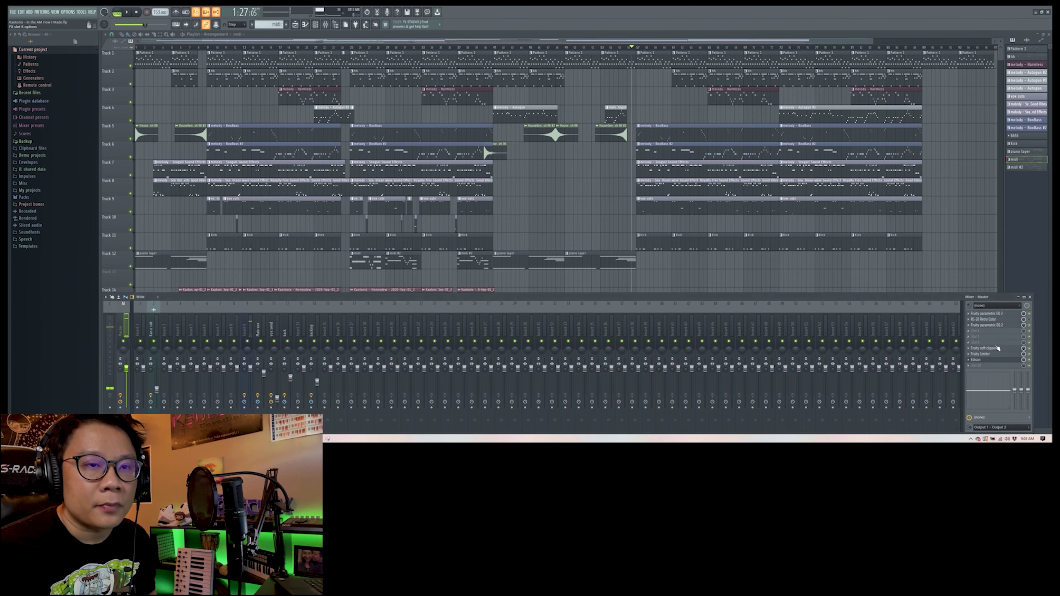
Open the Fruity Soft Clipper and Fruity Limiter on the Master track to view their settings
left_click(997, 348)
left_click(997, 349)
left_click(996, 349)
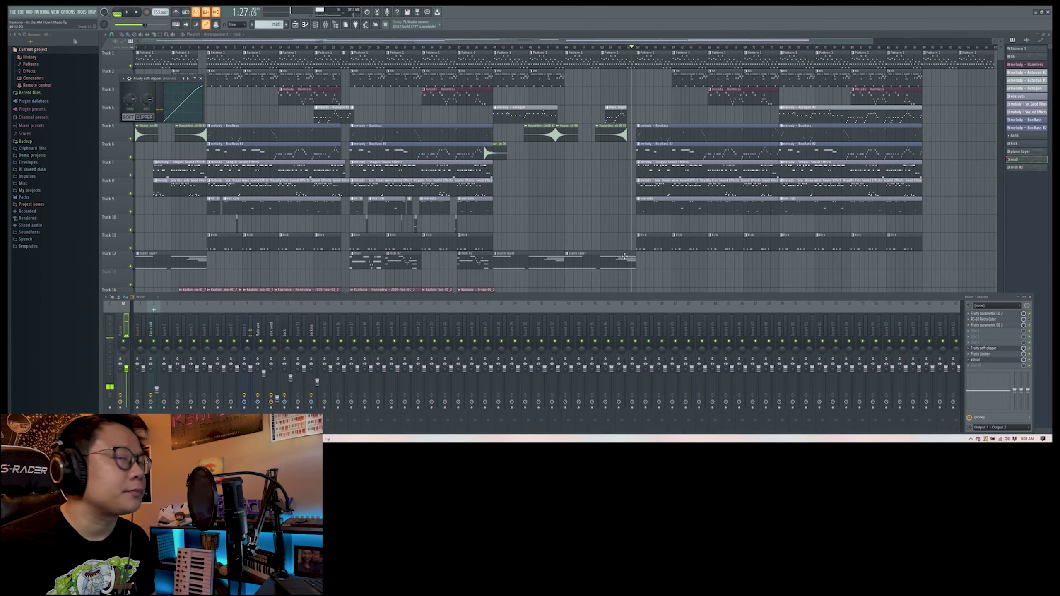
left_click(994, 354)
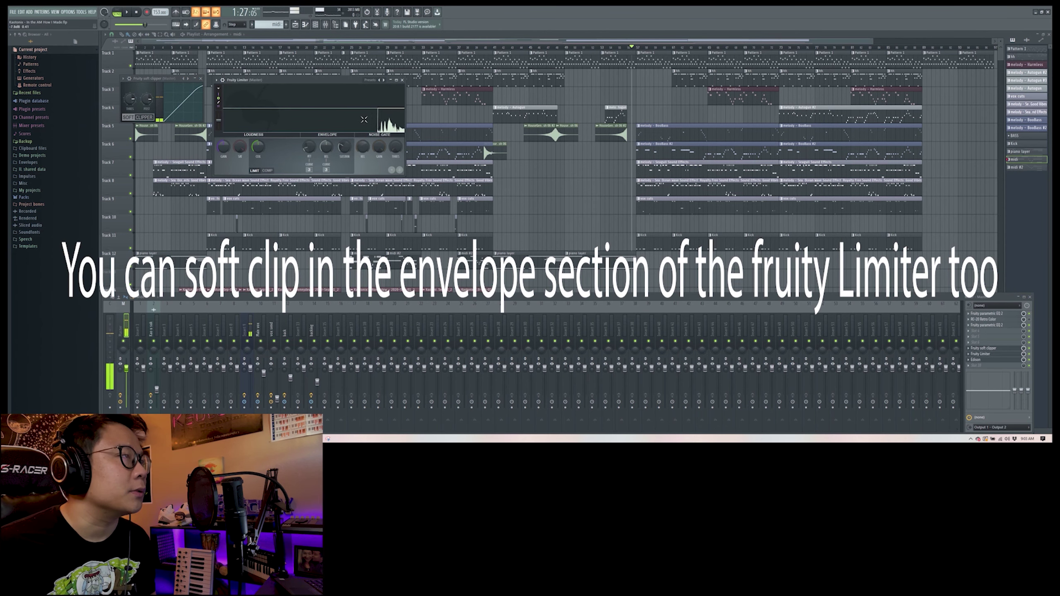